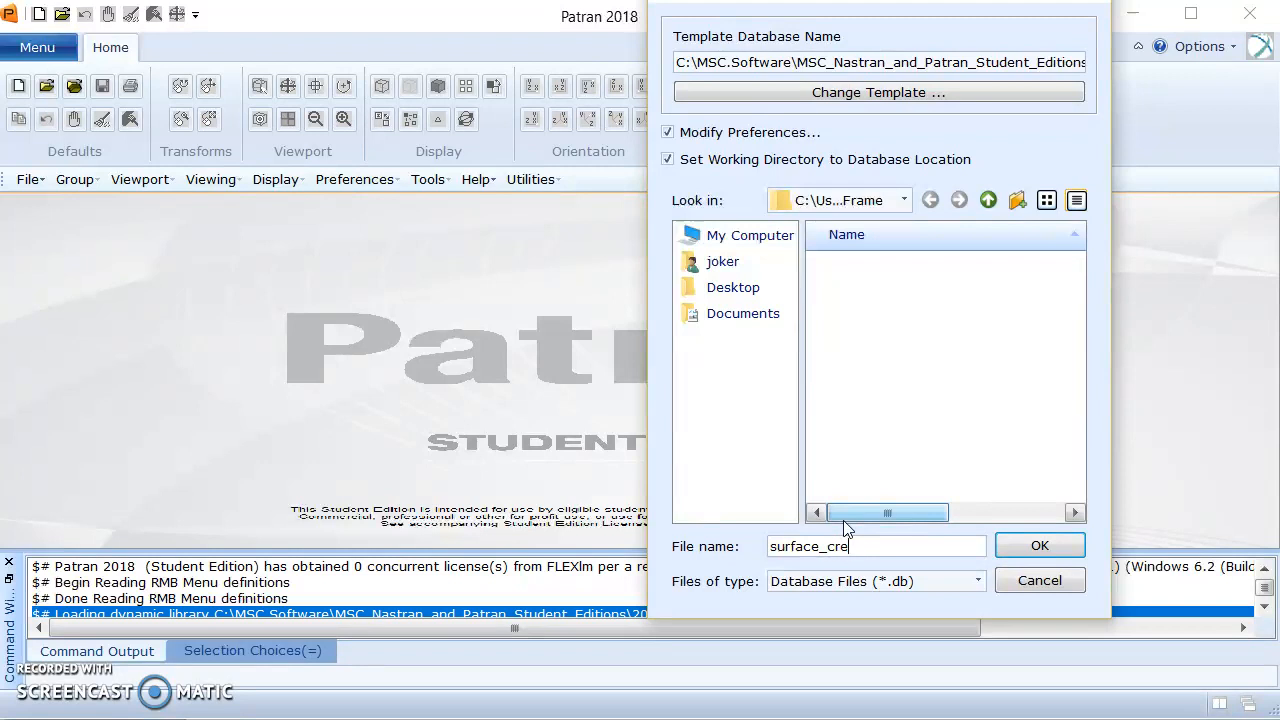
Create the new database surface_create.db and accept the model preferences with MSC.Nastran as analysis code and Structural as analysis type.
key(Return)
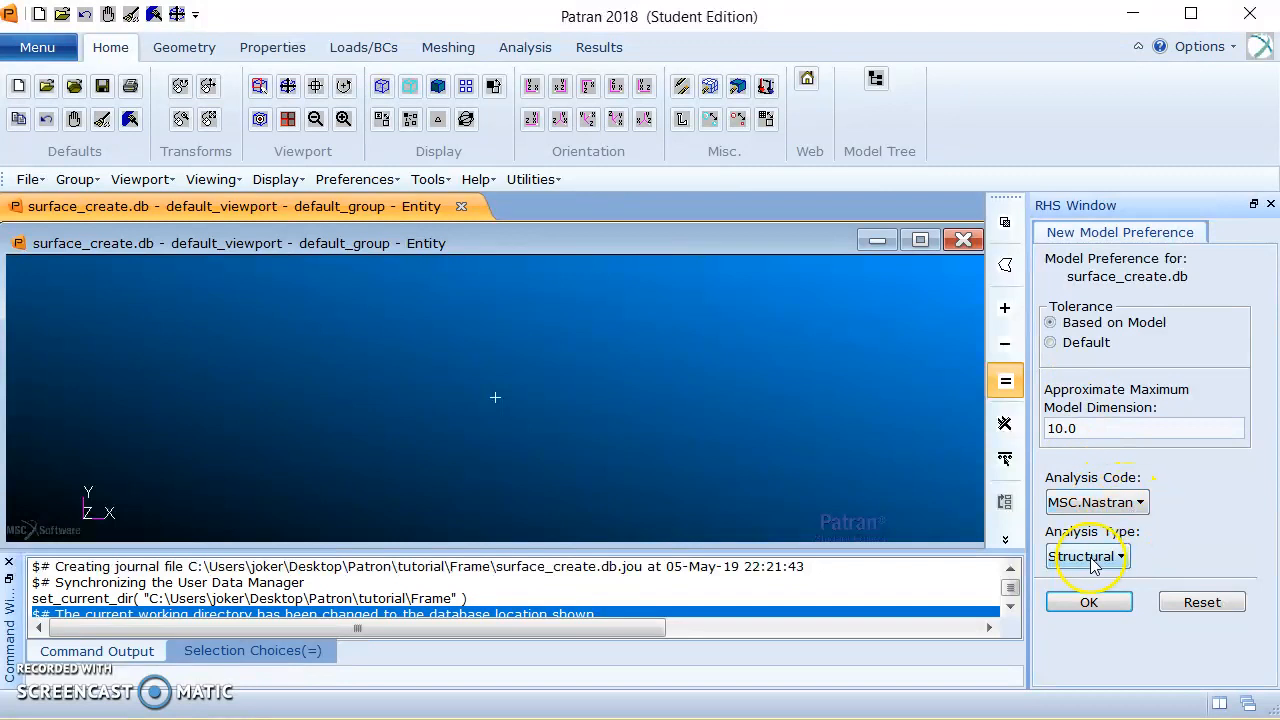
click(1089, 603)
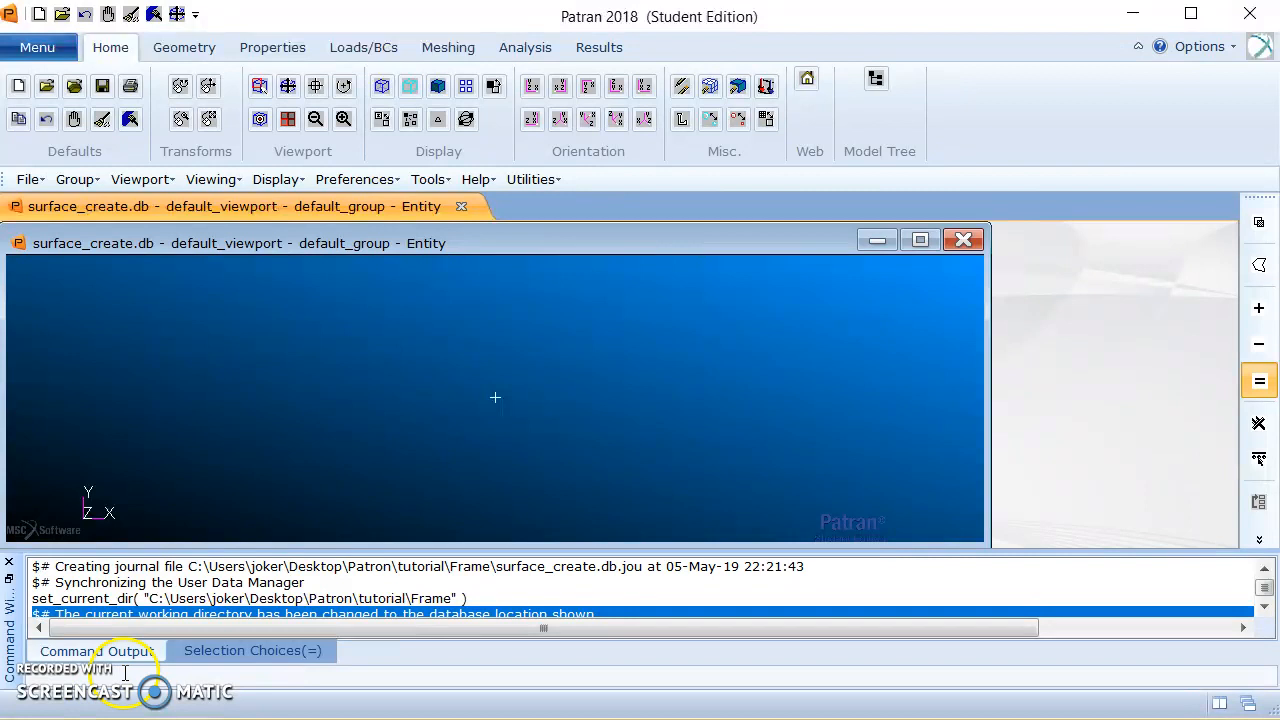
Create a surface with the XYZ method using vector <24 10 0> from origin [0 0 0], with Auto Execute disabled.
click(184, 49)
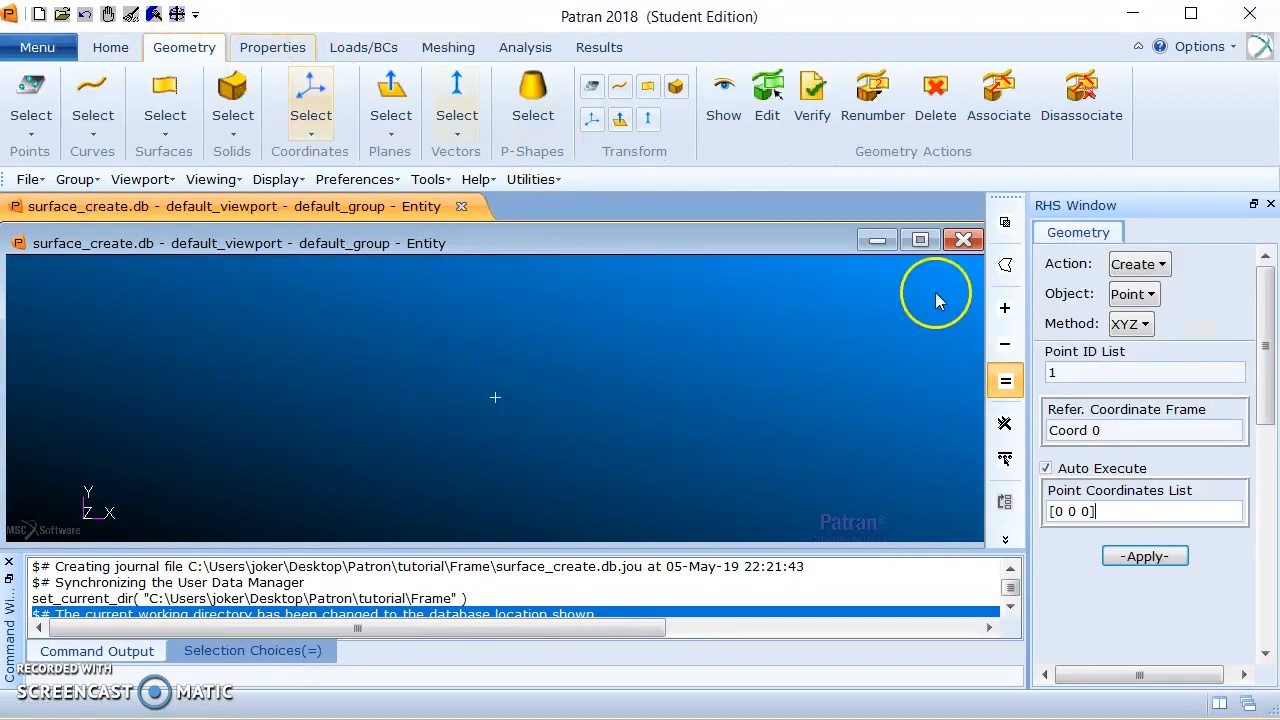
click(1151, 300)
click(1168, 347)
click(1150, 294)
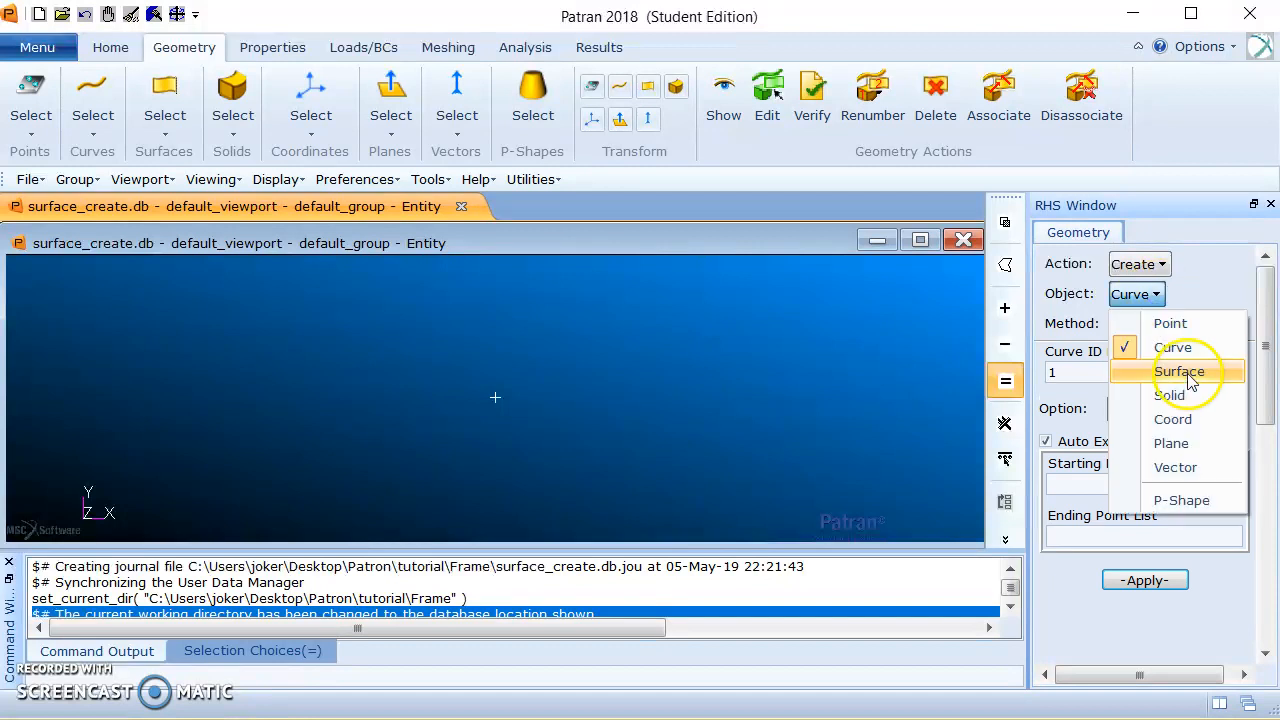
click(1189, 376)
click(1157, 323)
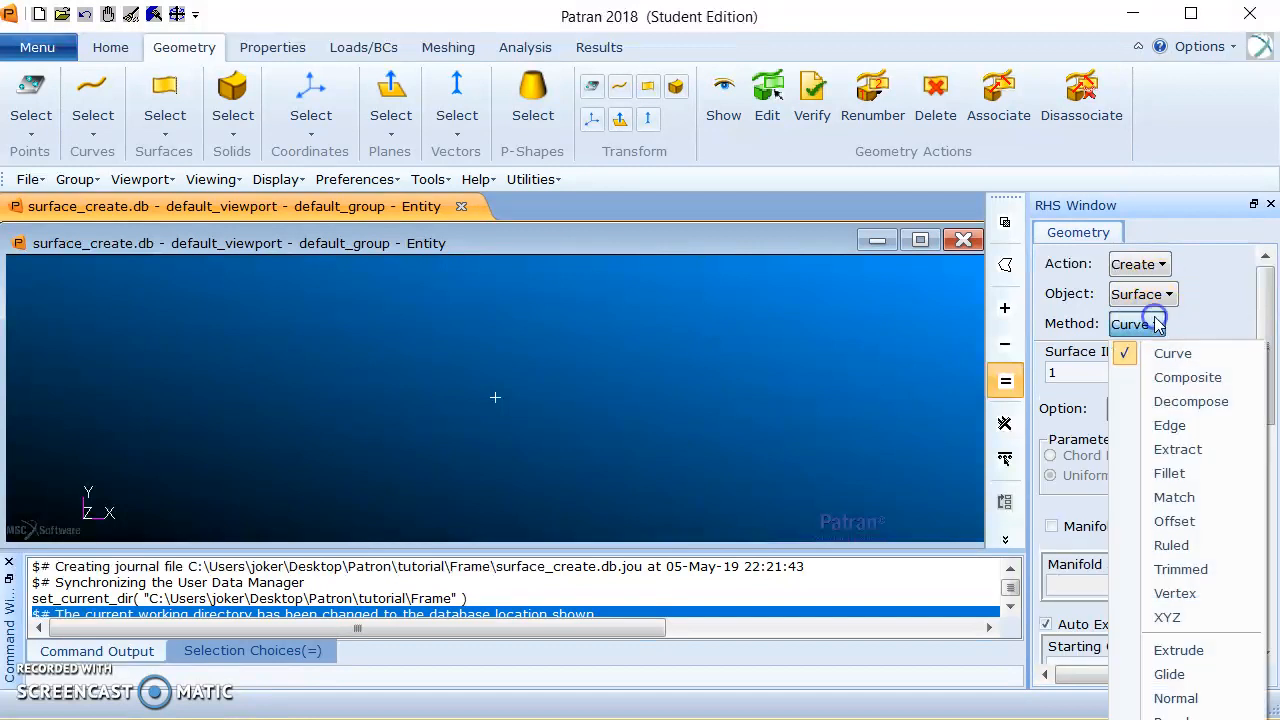
click(1167, 617)
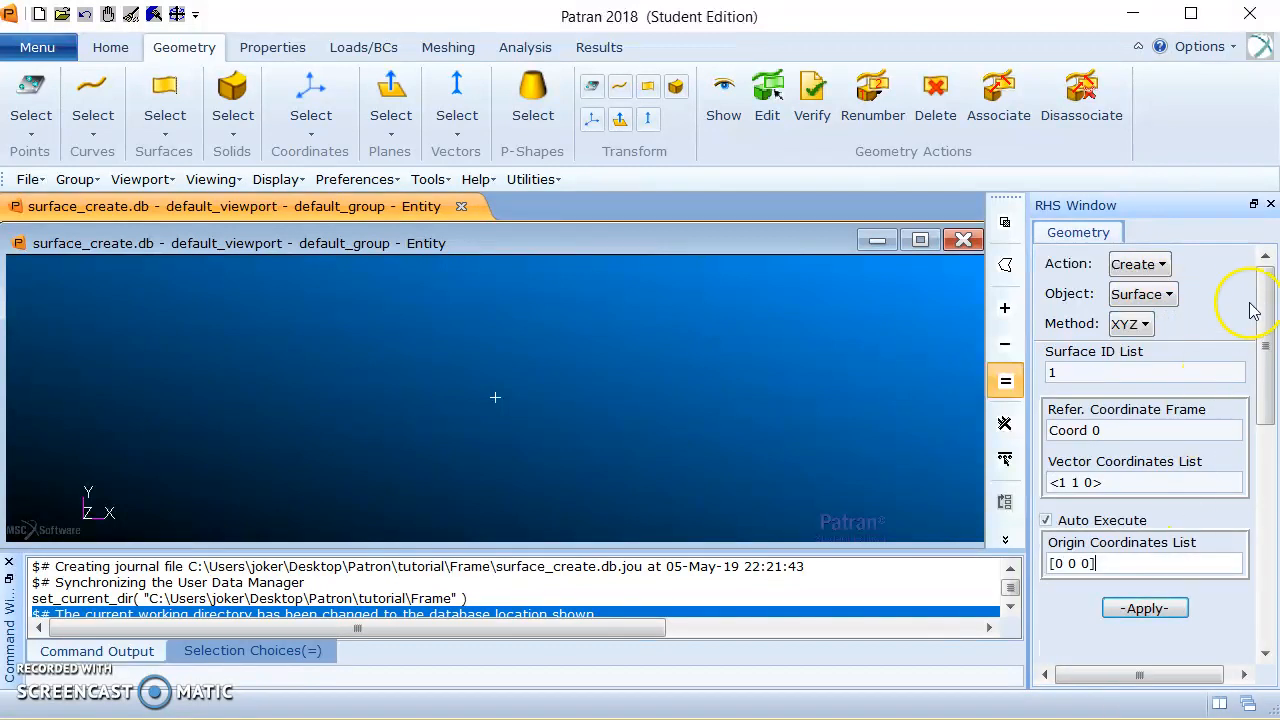
click(1046, 520)
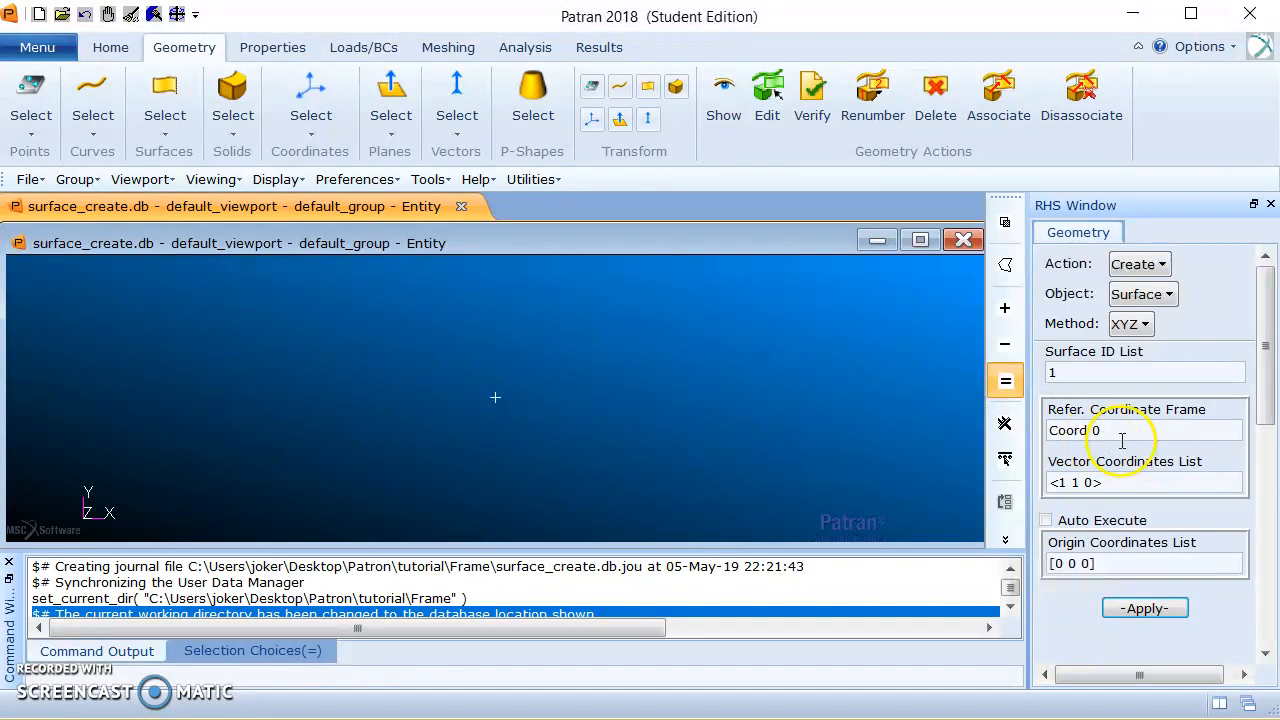
click(1067, 484)
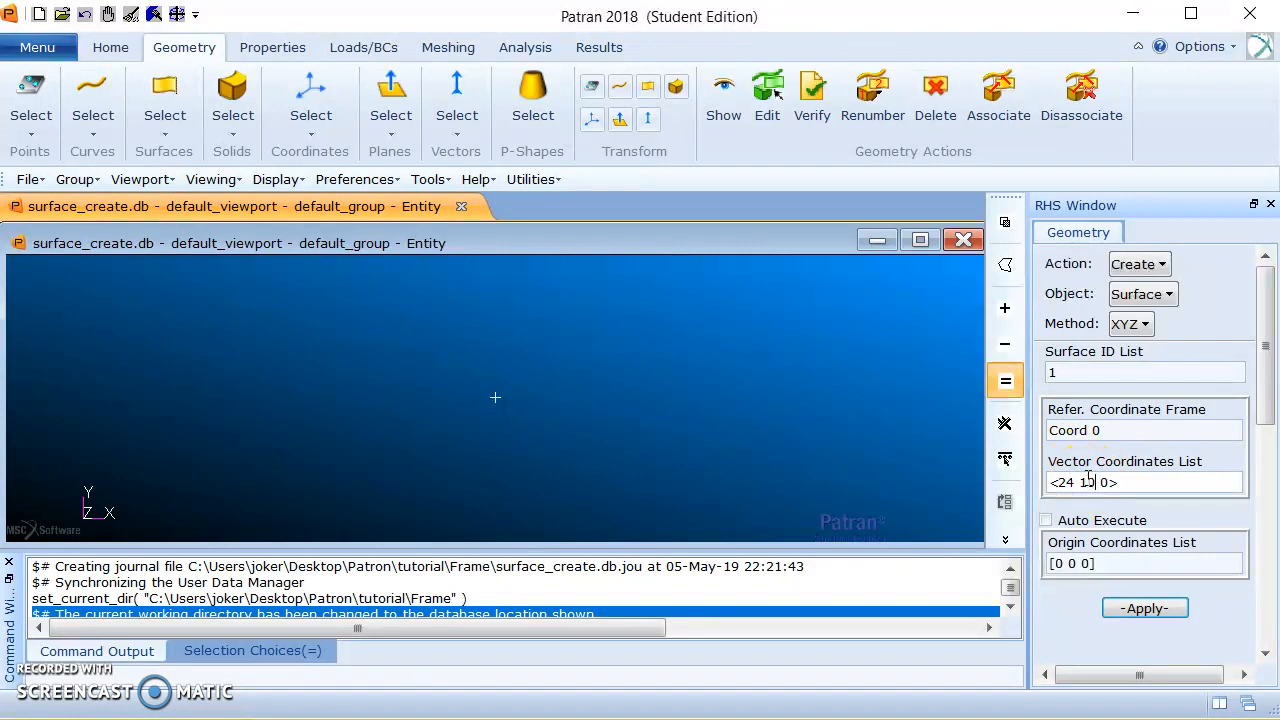
text(0)
click(1145, 608)
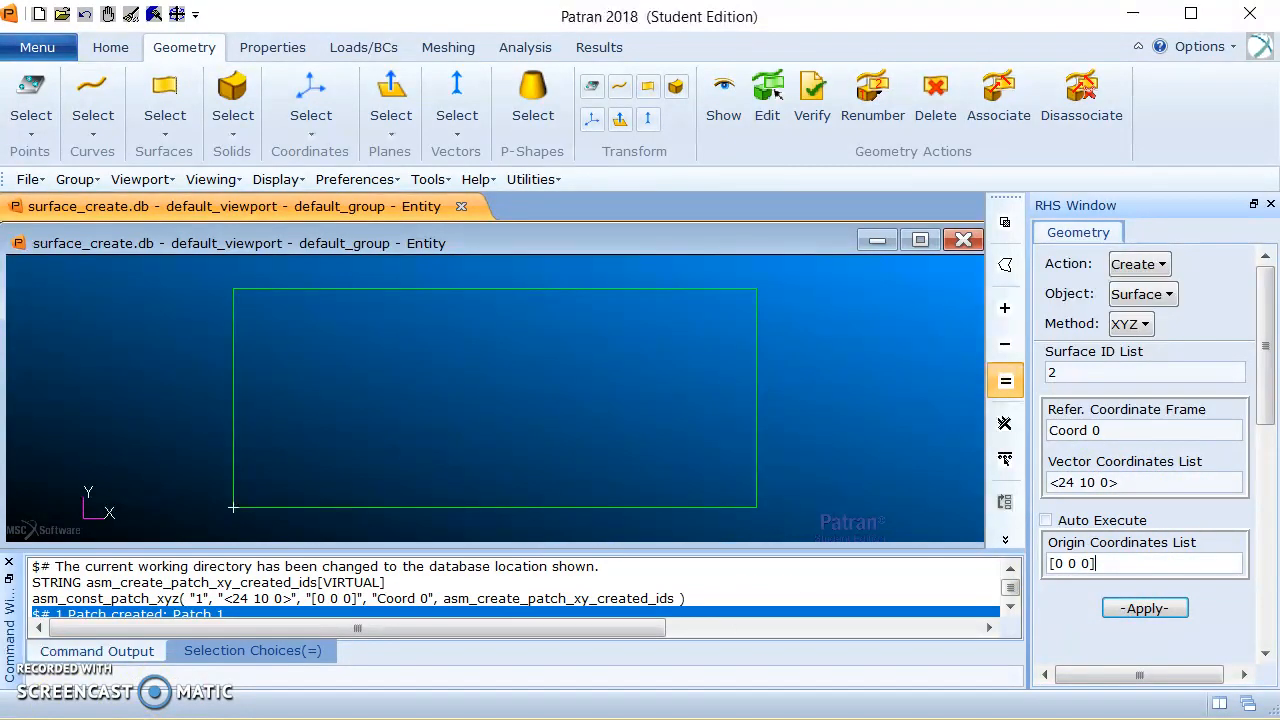
Extrude the upper edge of the rectangular surface (Surface 1.2) into a flange surface using translation vector <0 0 2>.
click(1169, 295)
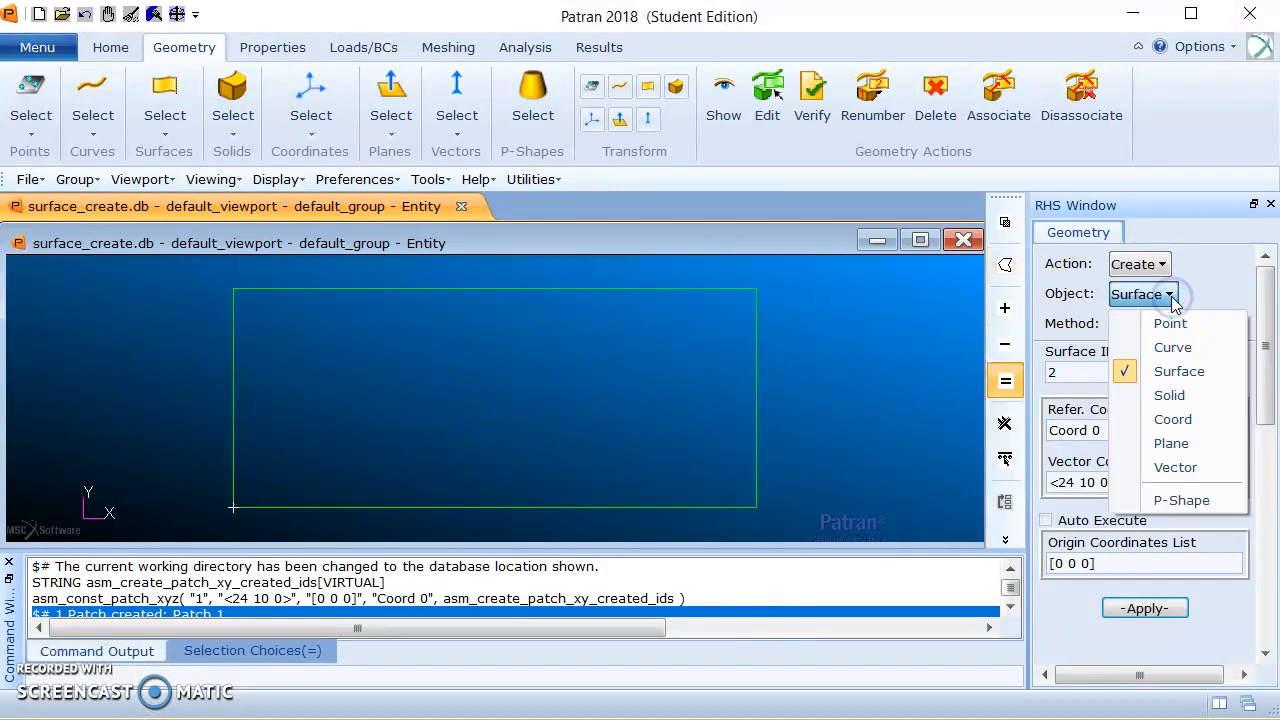
click(1172, 300)
click(1146, 325)
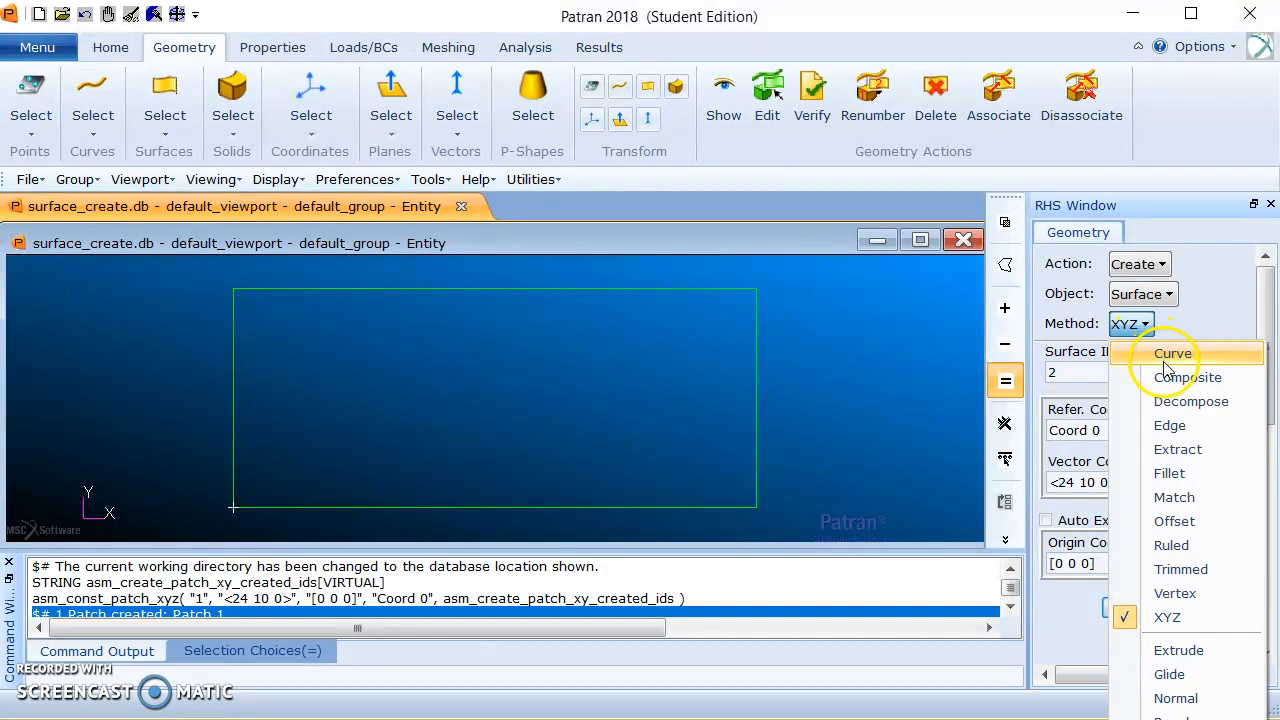
click(1205, 648)
drag(1262, 314, 1262, 398)
click(1053, 567)
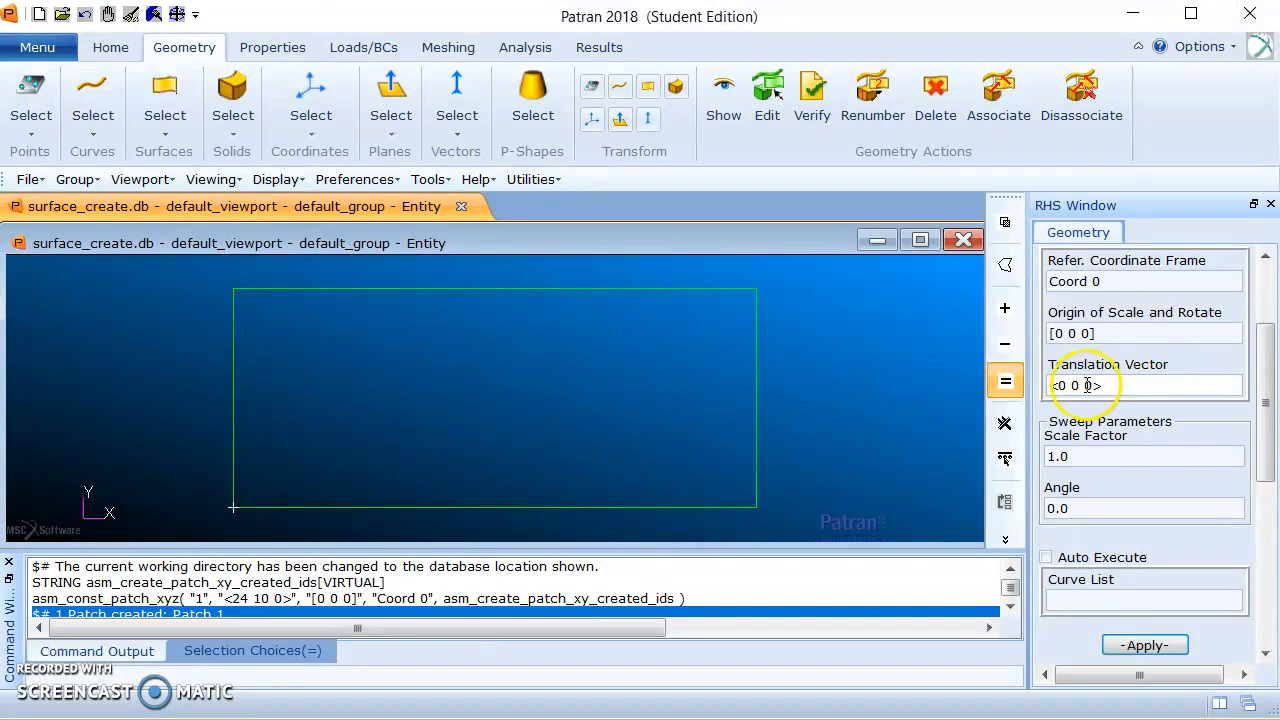
key(BackSpace)
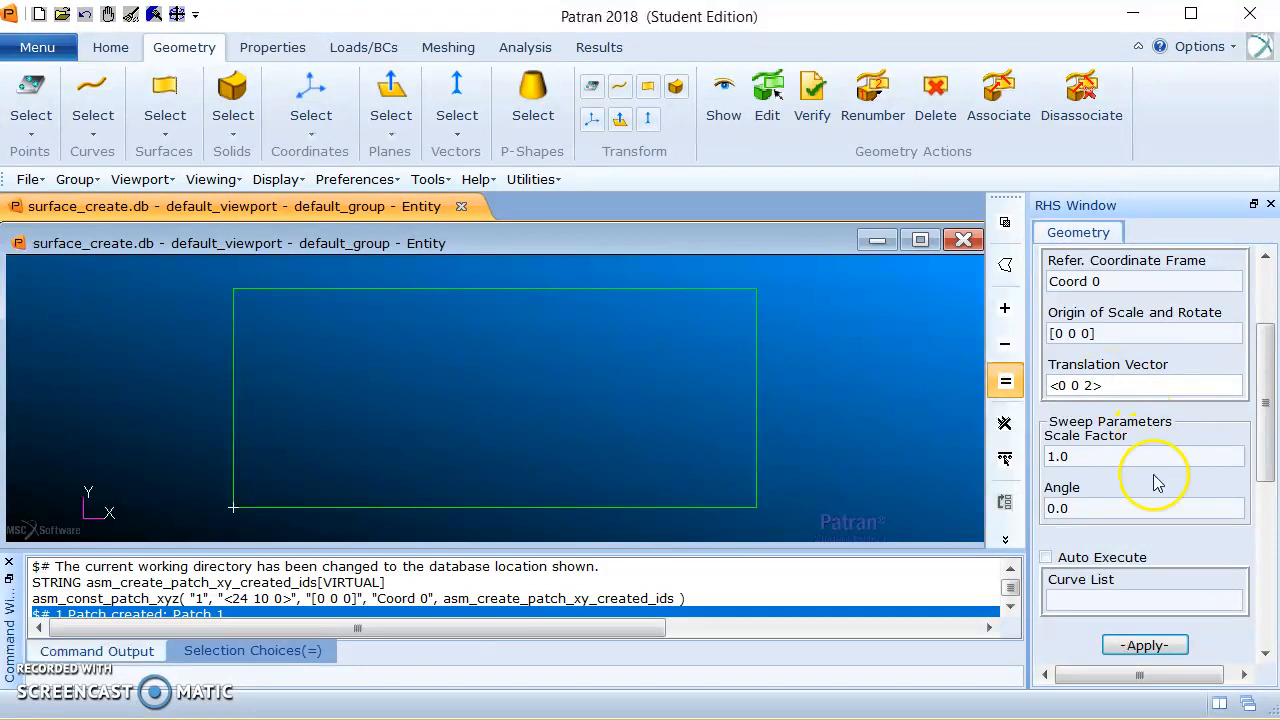
click(1114, 598)
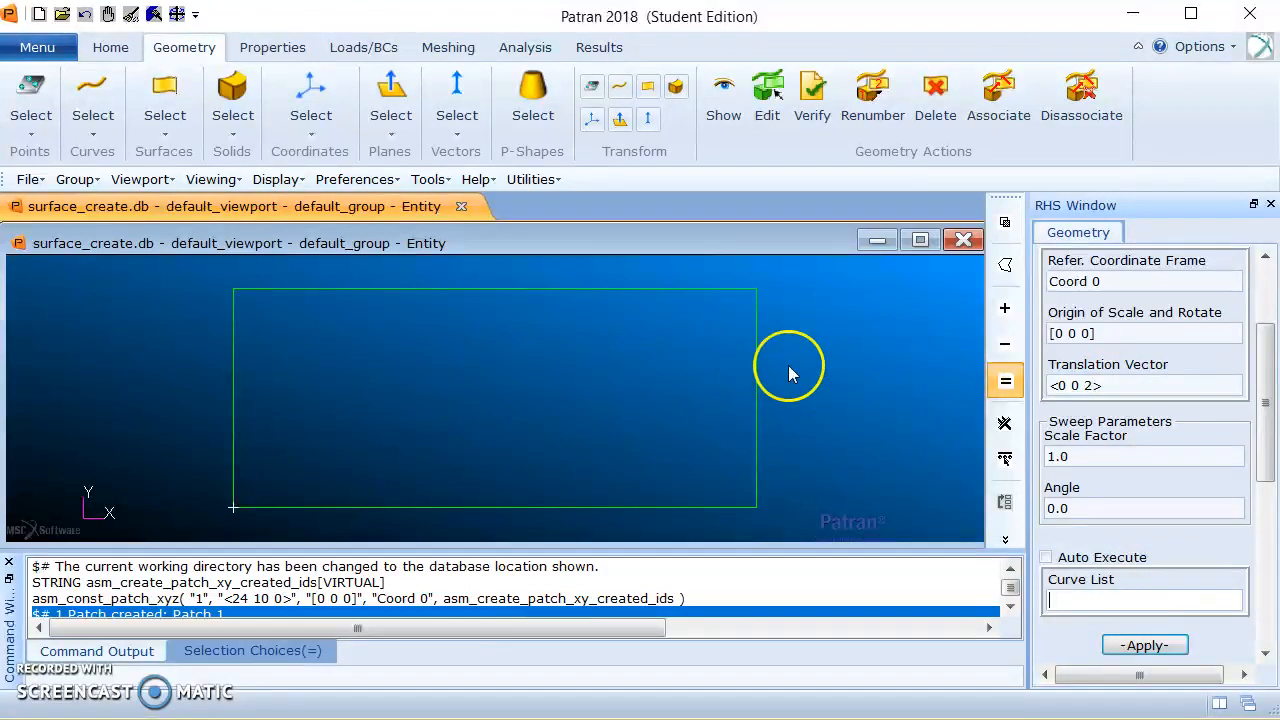
click(654, 288)
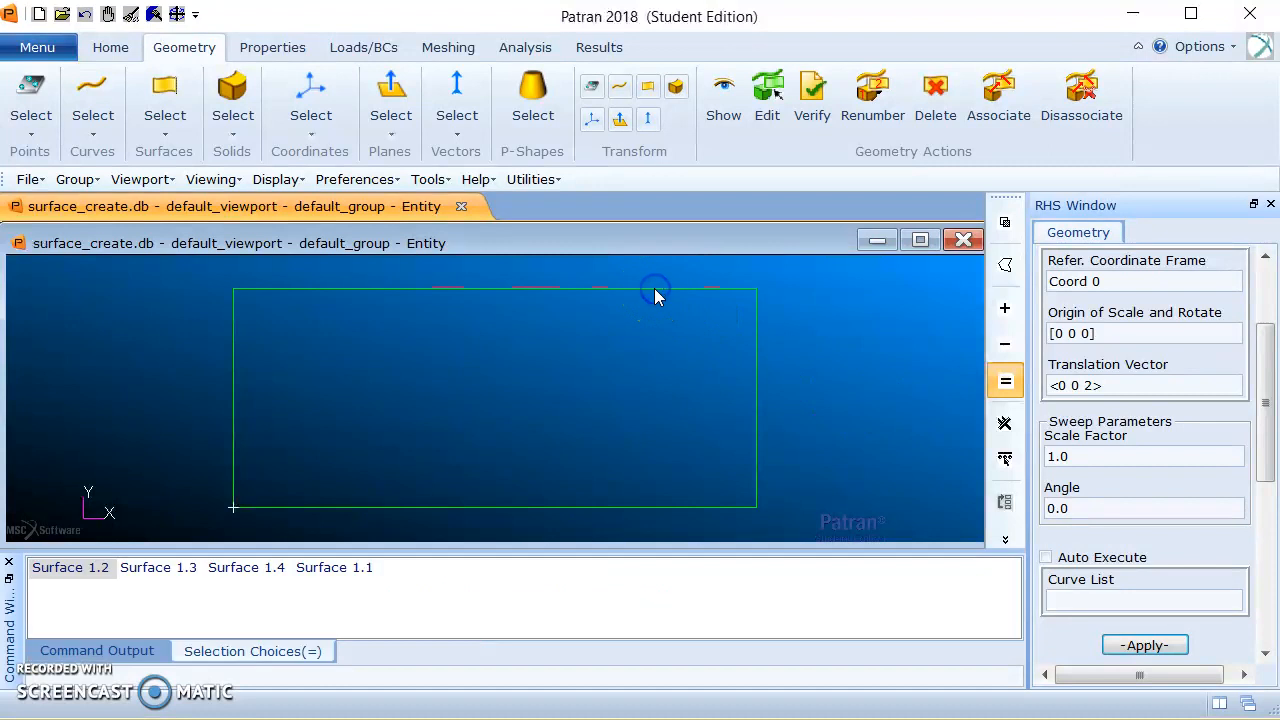
drag(1266, 371, 1266, 403)
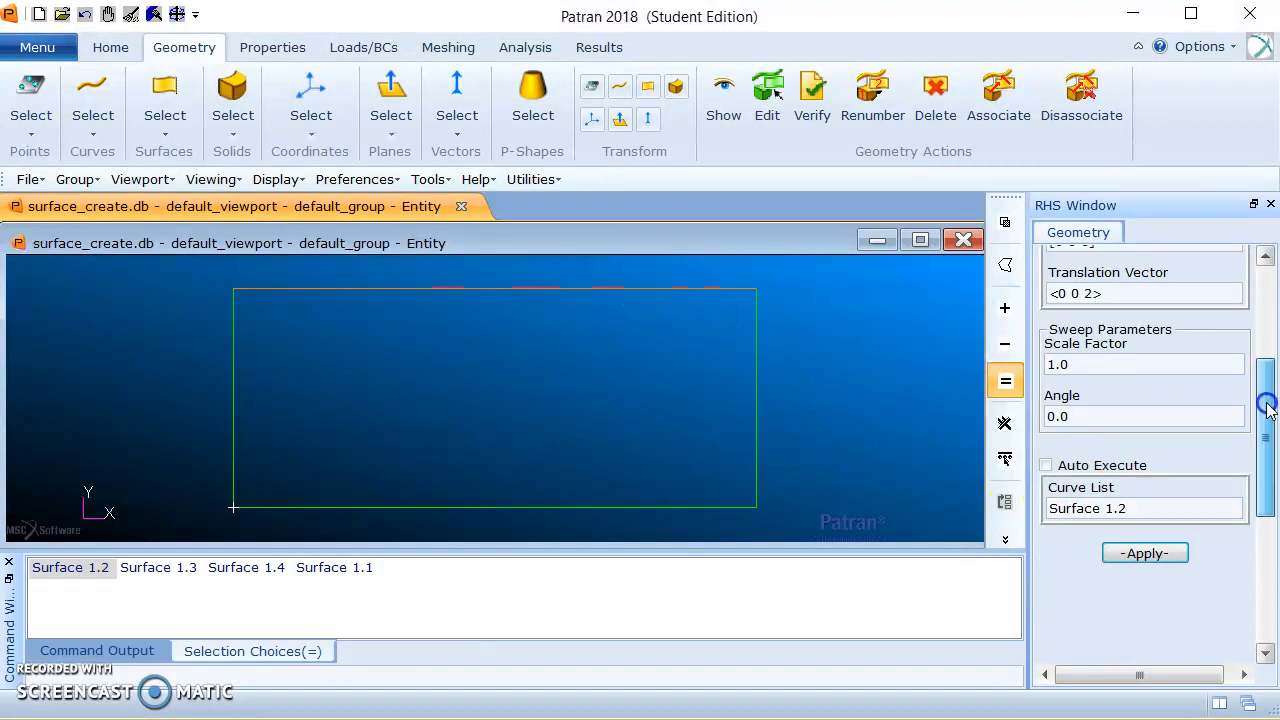
click(1150, 556)
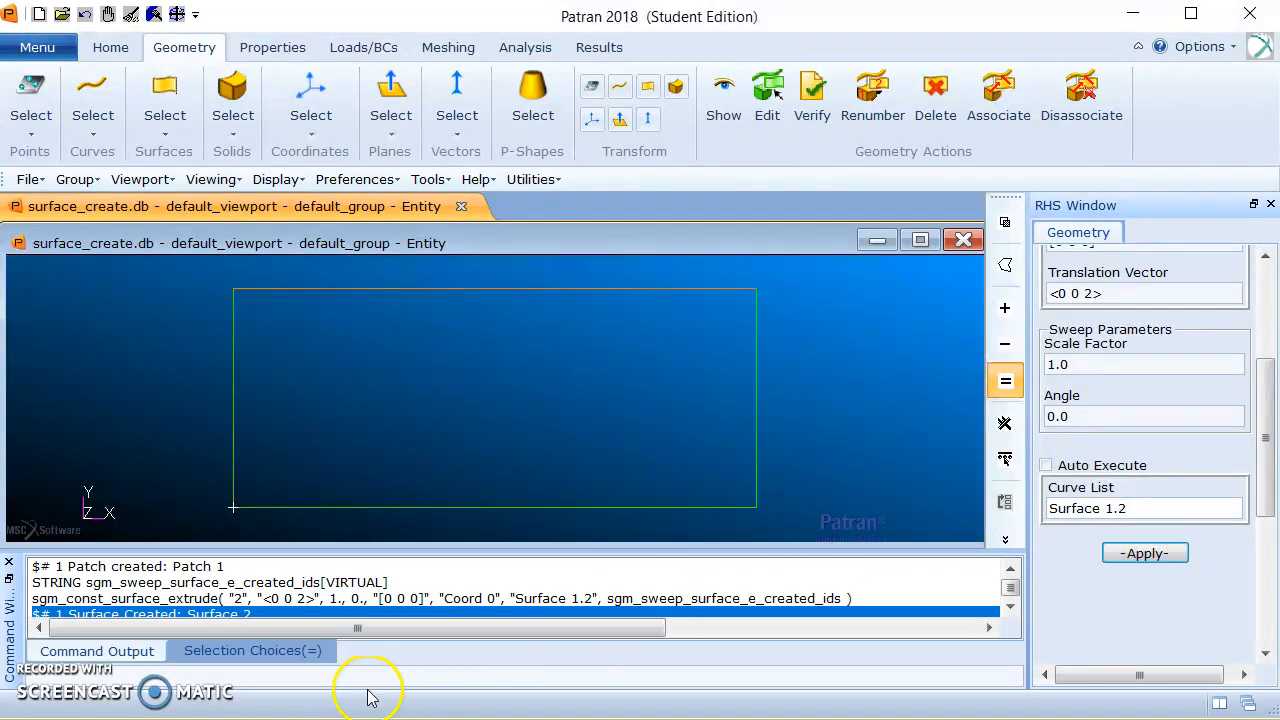
Switch to an isometric view and extrude the same upper edge in the opposite direction with translation vector <0 0 -2>.
click(110, 47)
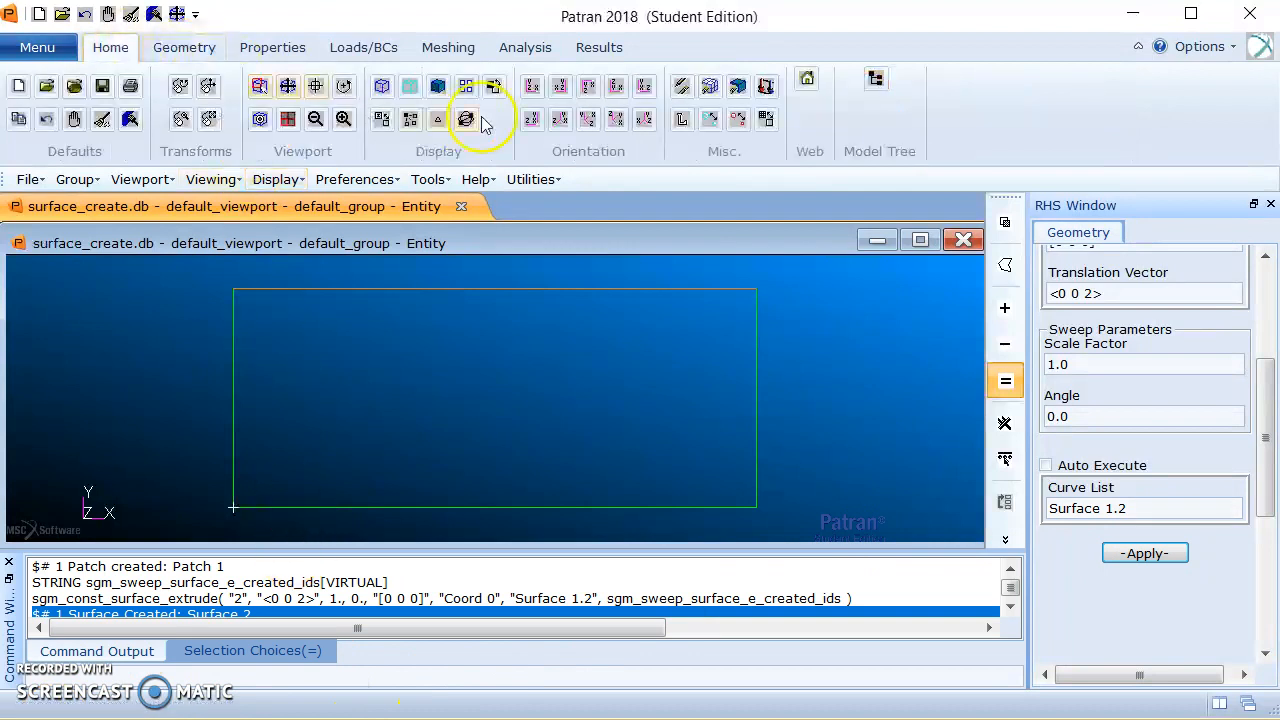
click(562, 124)
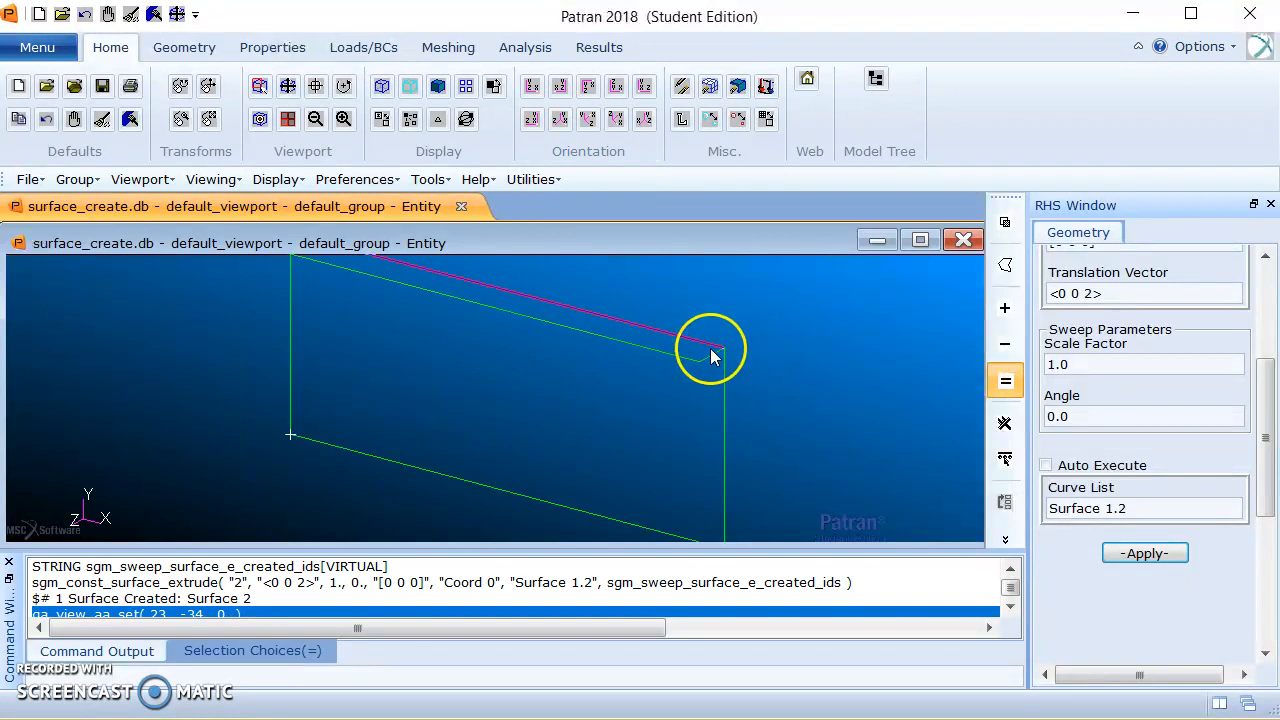
drag(1265, 394, 1262, 373)
click(1087, 349)
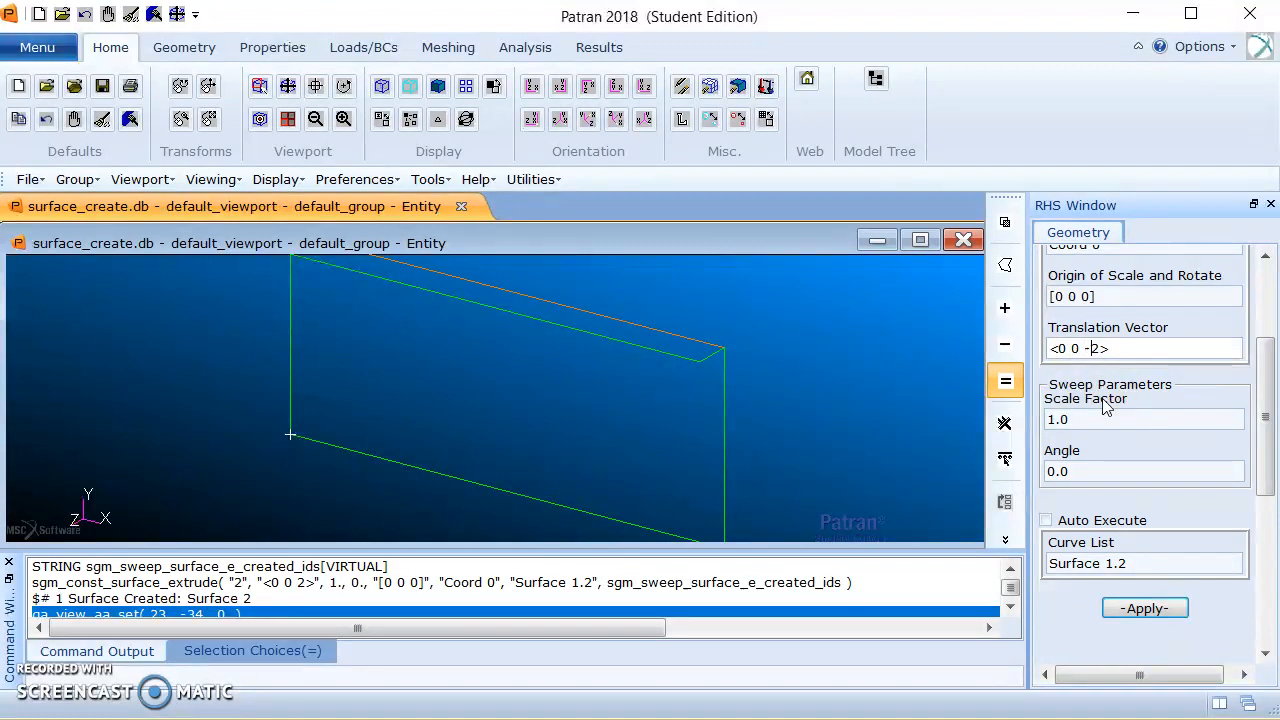
click(1146, 609)
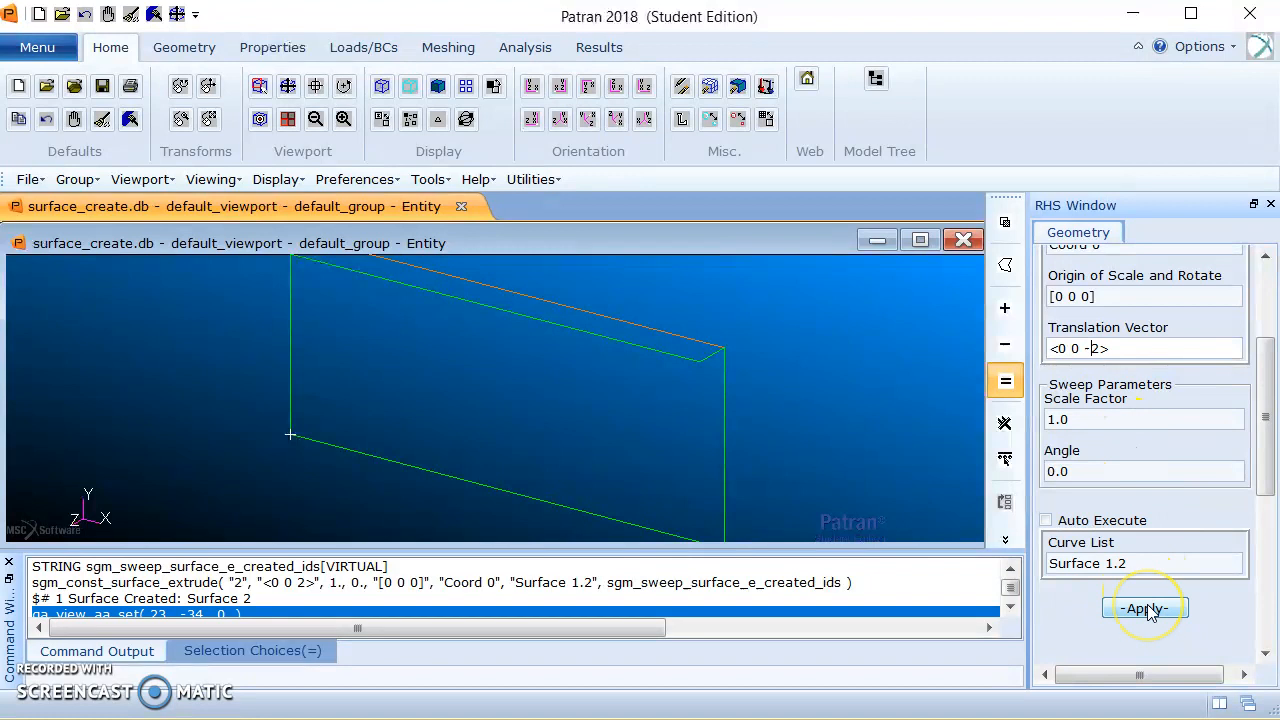
click(1146, 609)
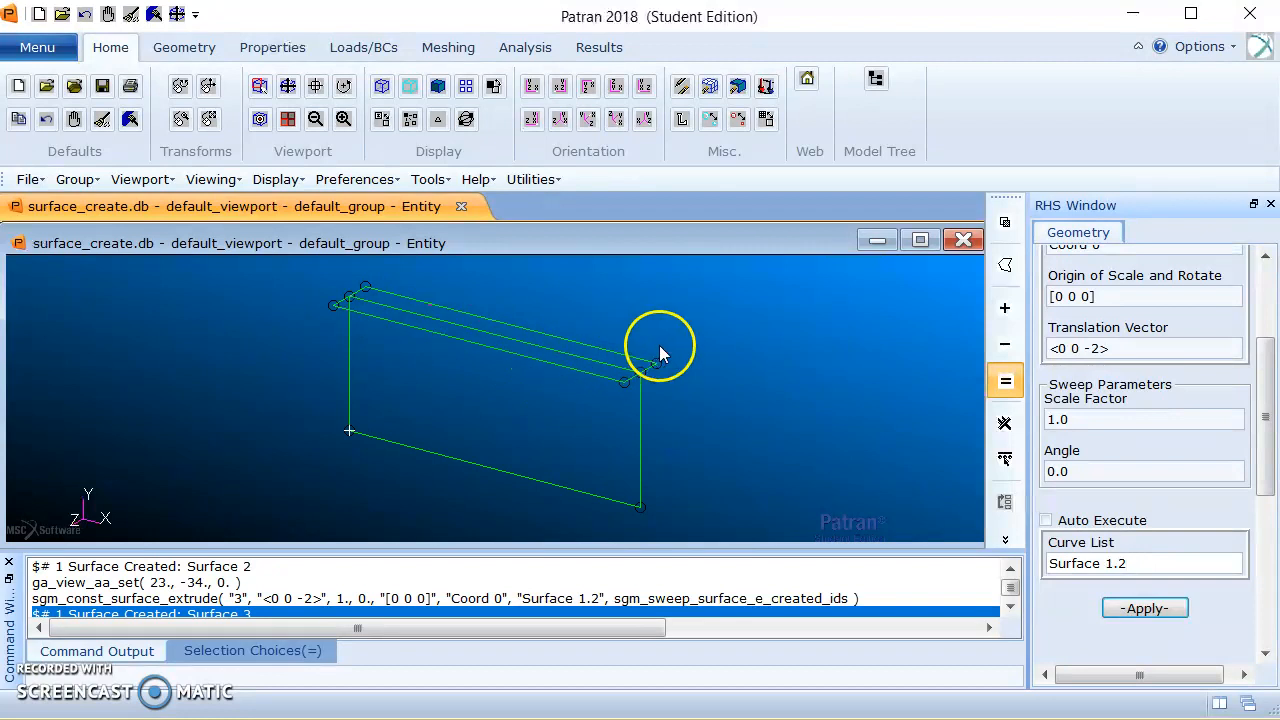
Set up a surface Translate transformation with direction vector <0 -10 0>.
drag(1270, 361, 1272, 290)
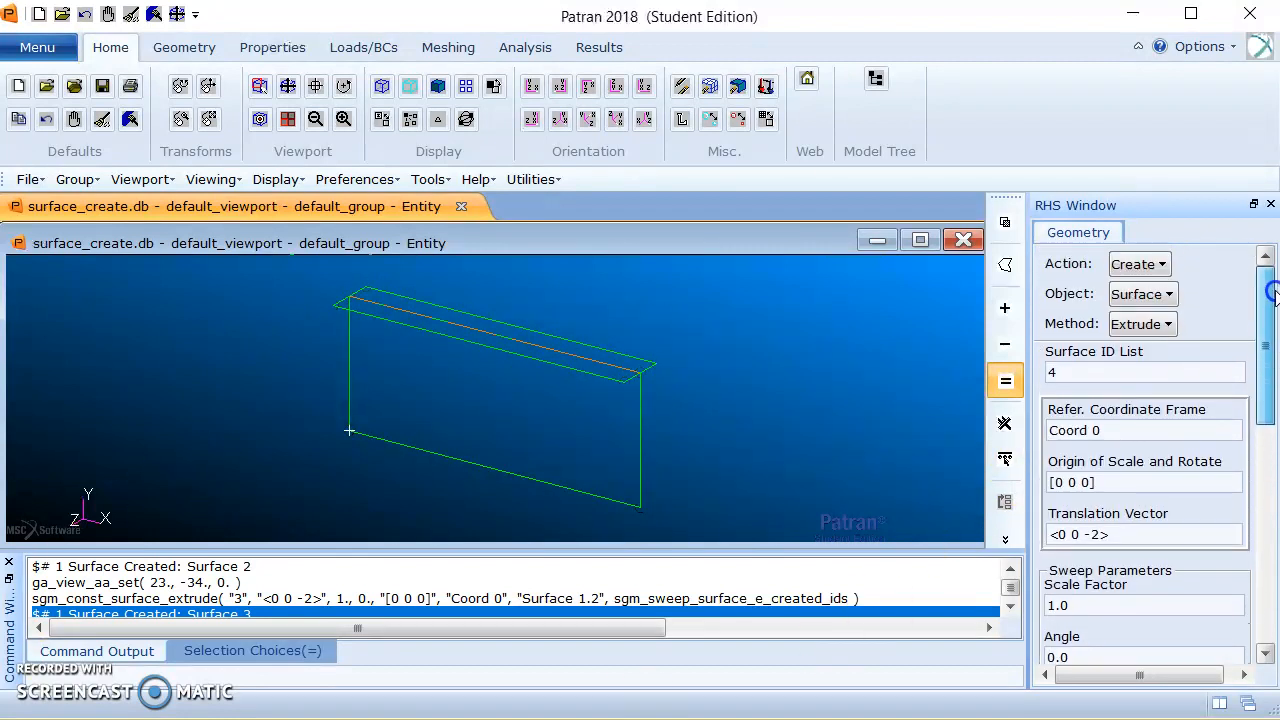
click(1155, 264)
click(1218, 384)
click(1133, 294)
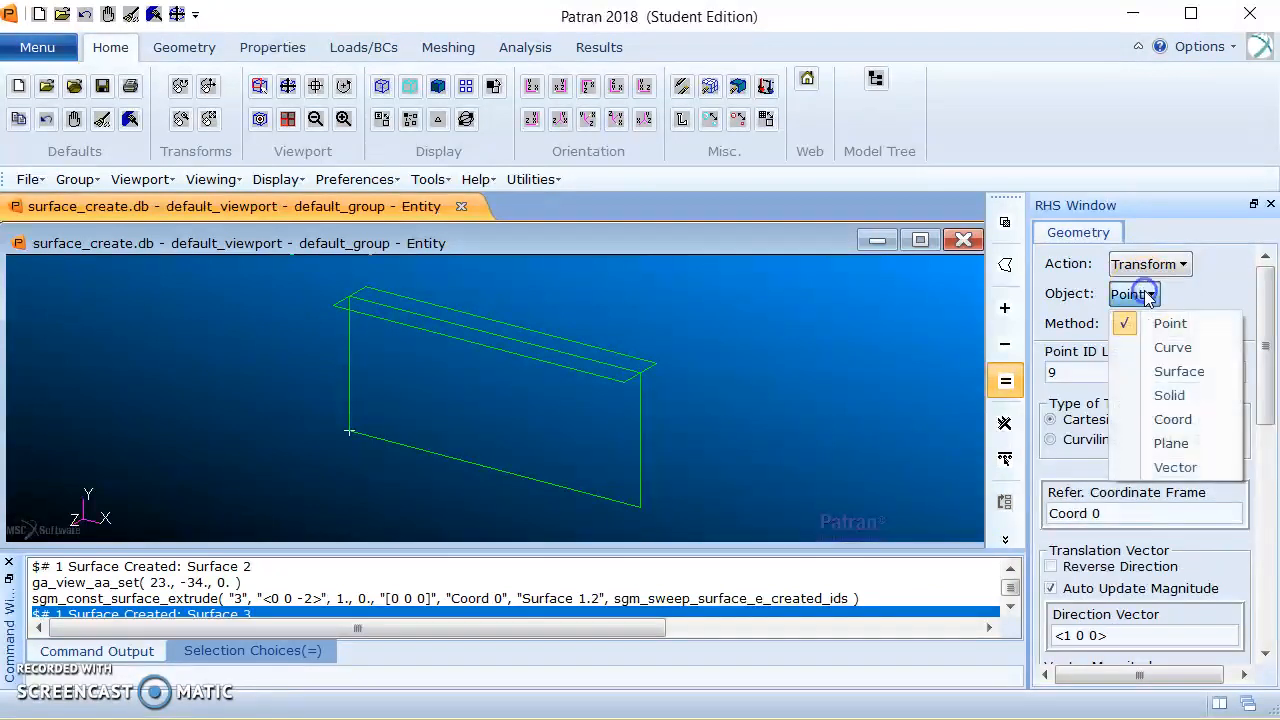
click(1182, 372)
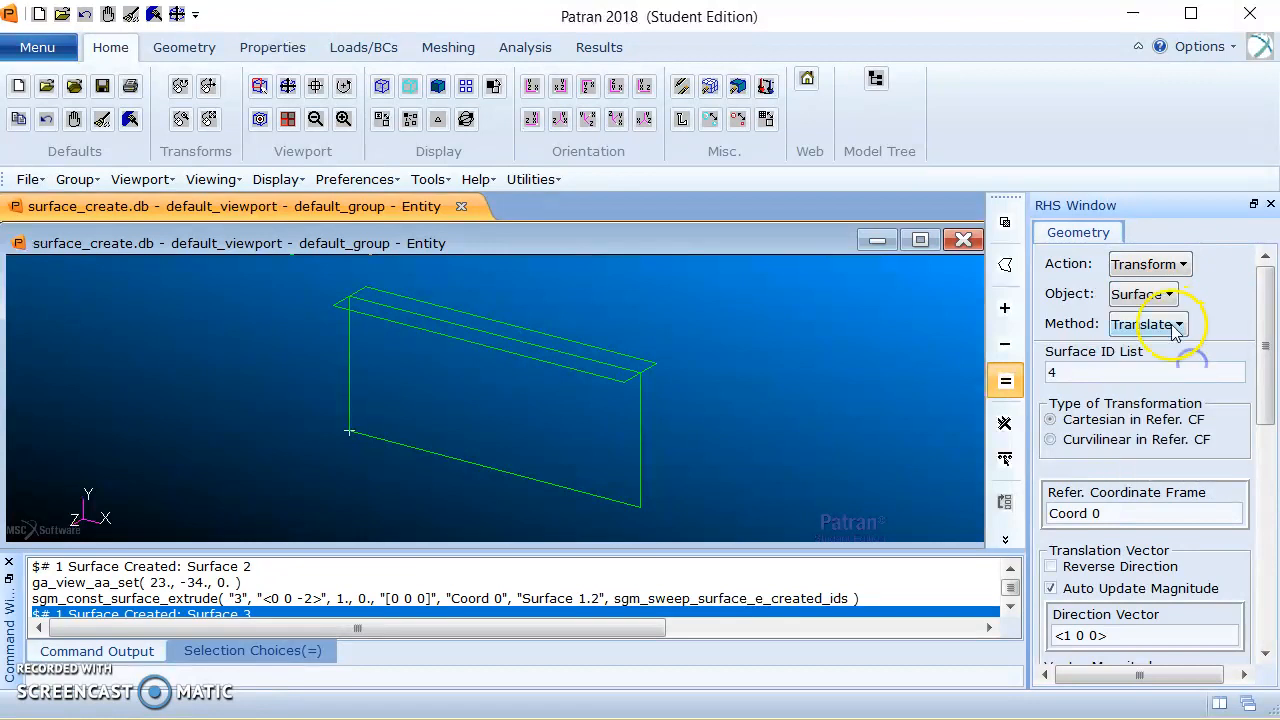
drag(1266, 351, 1275, 468)
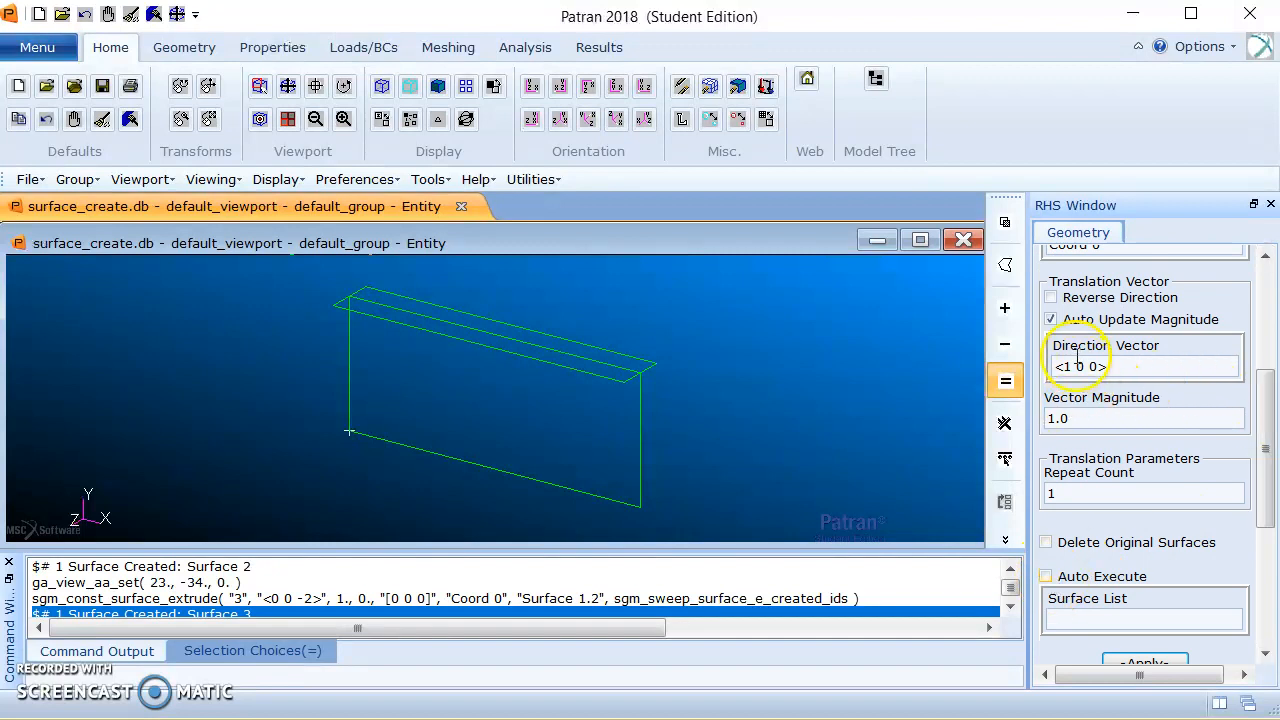
drag(1270, 430, 1266, 392)
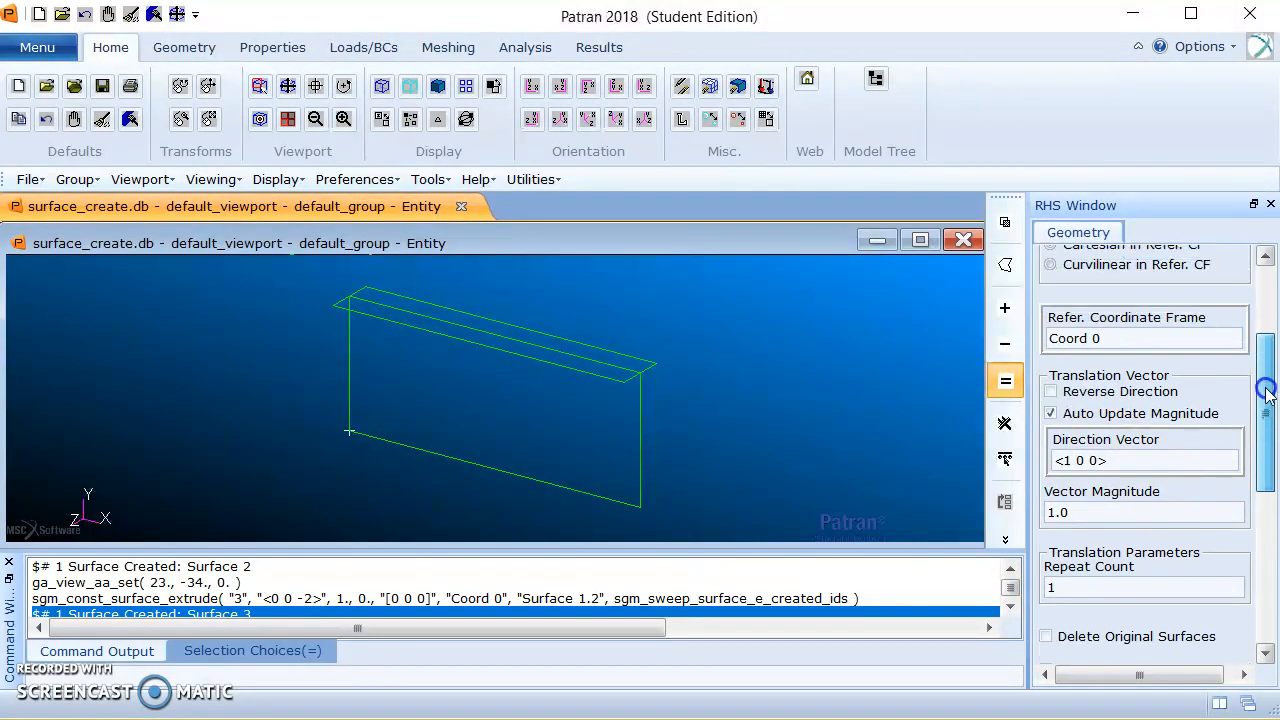
click(1077, 464)
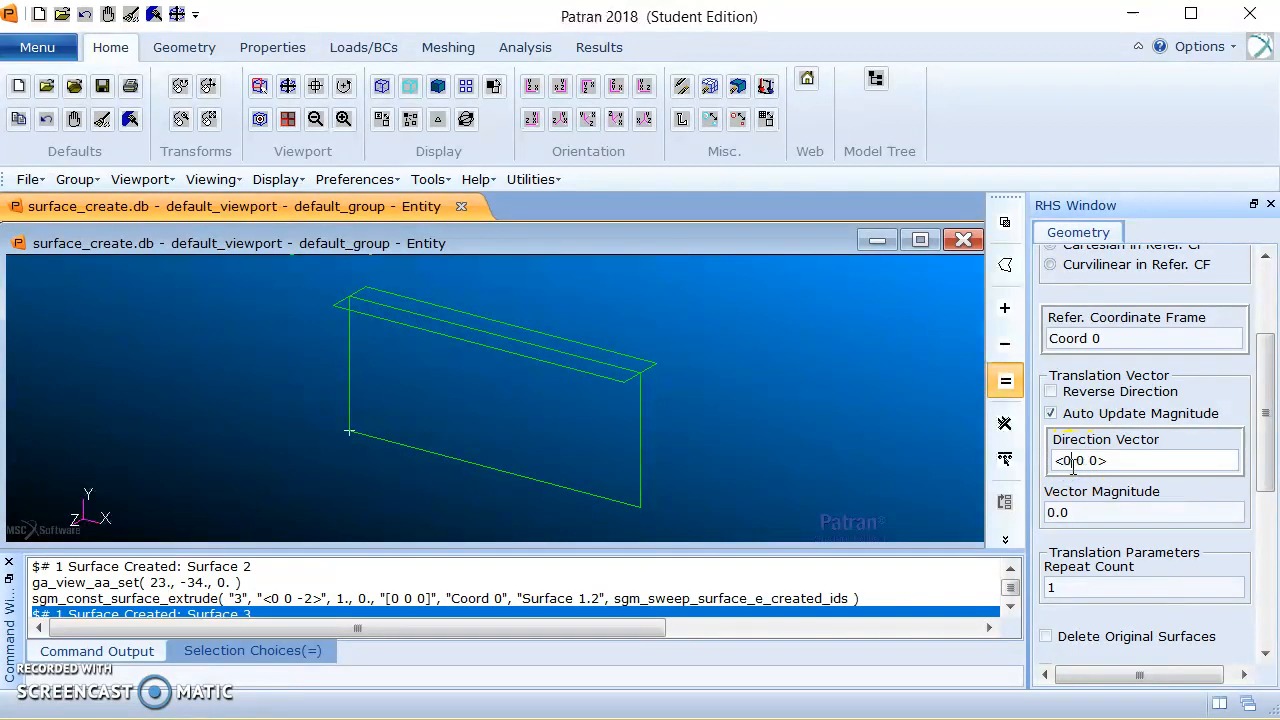
click(1077, 463)
drag(1266, 402, 1272, 455)
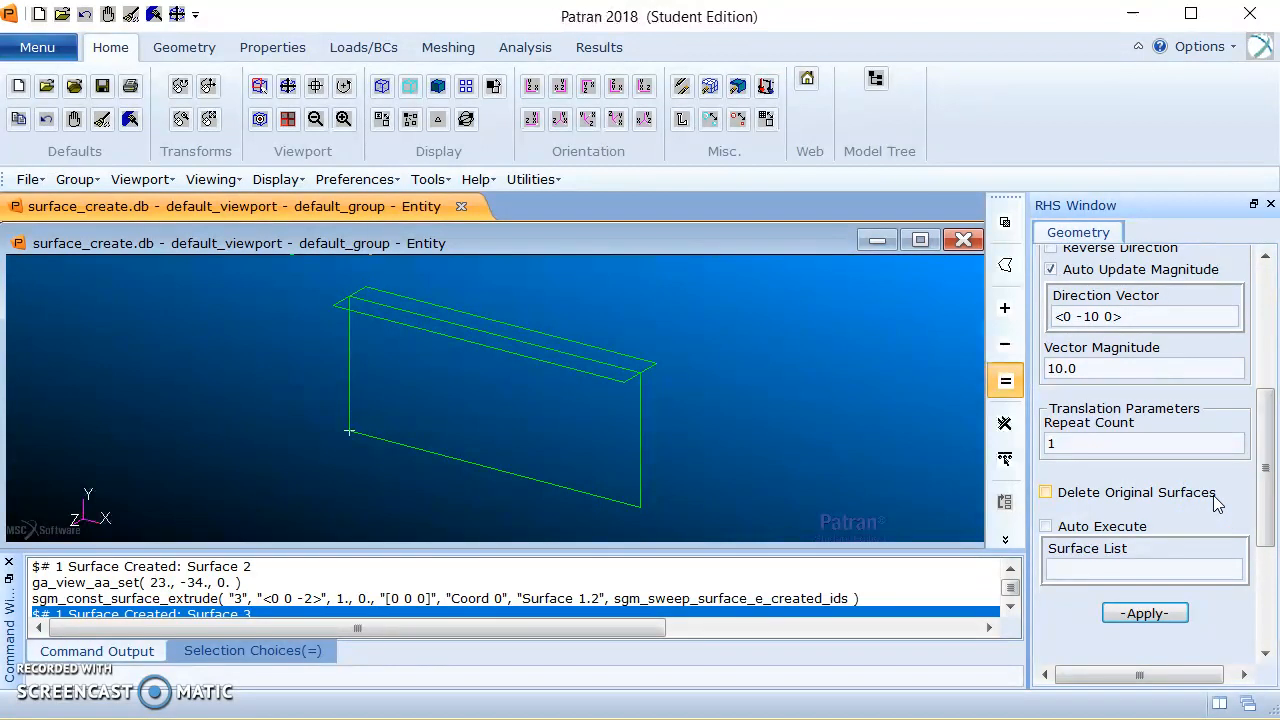
Copy the two upper flange surfaces, Surface 2 and Surface 3, to the web's lower edge with the translation.
click(1207, 560)
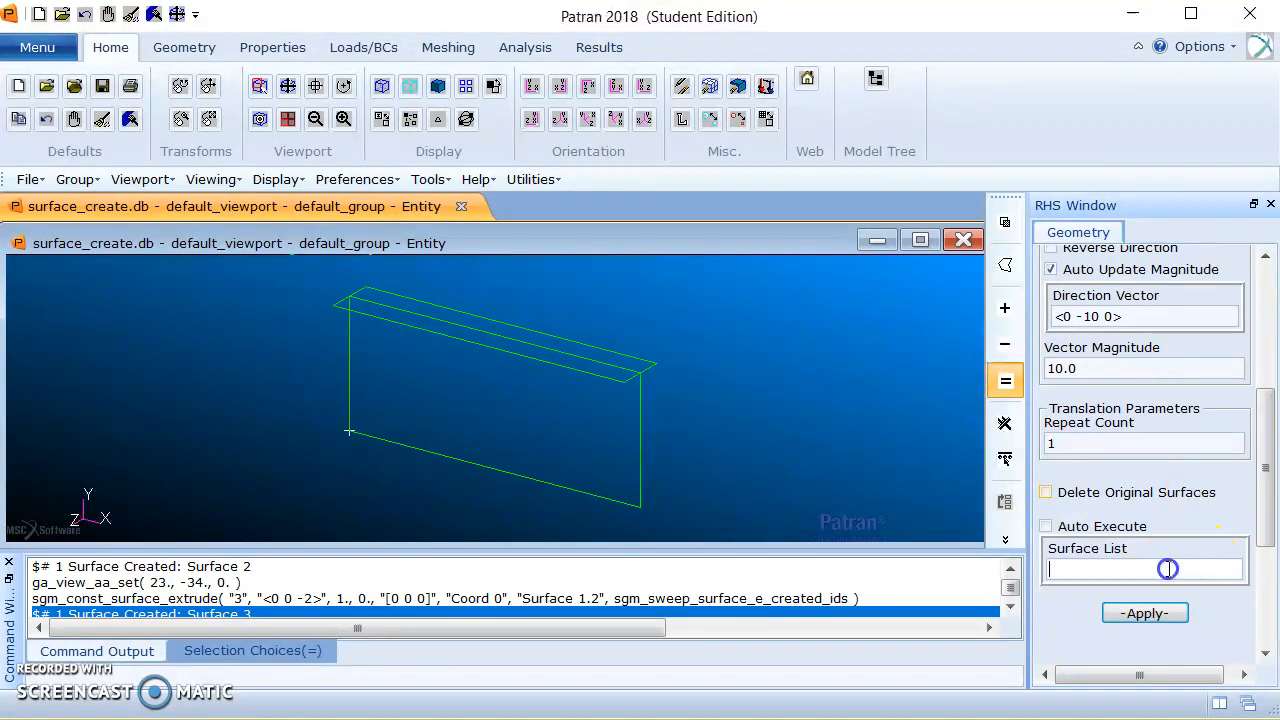
click(538, 363)
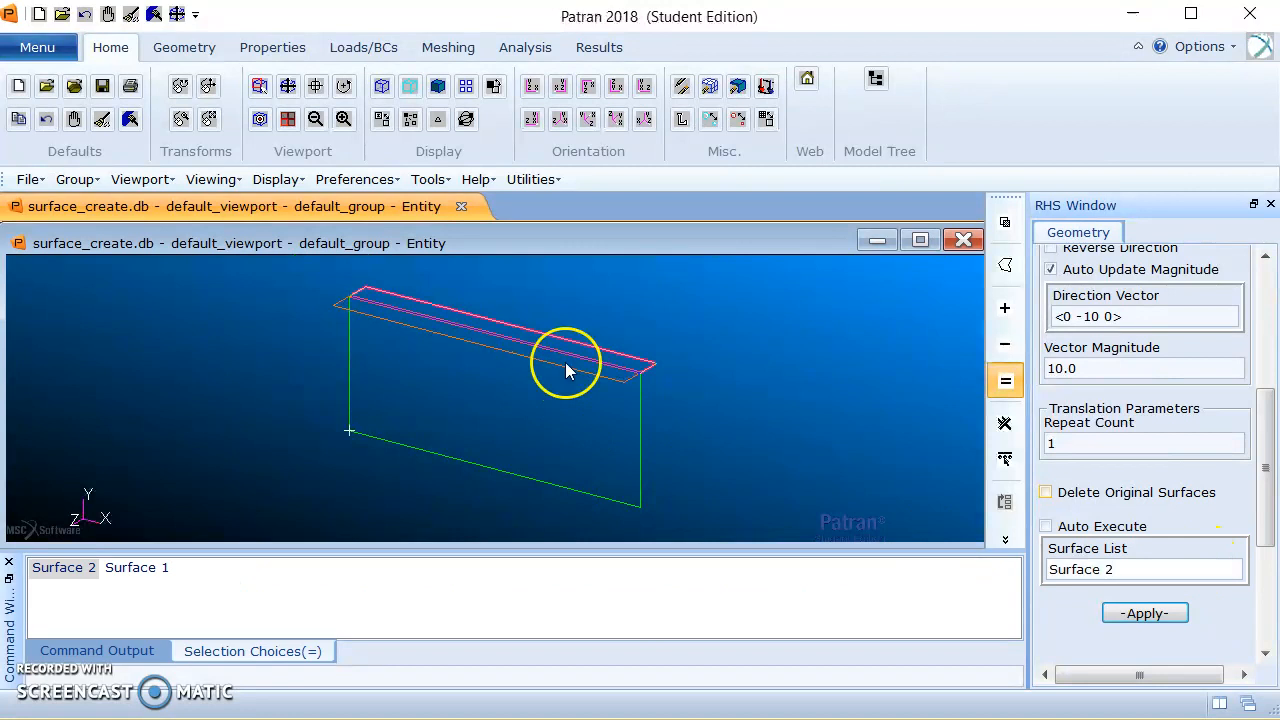
click(1141, 615)
click(642, 362)
click(1146, 613)
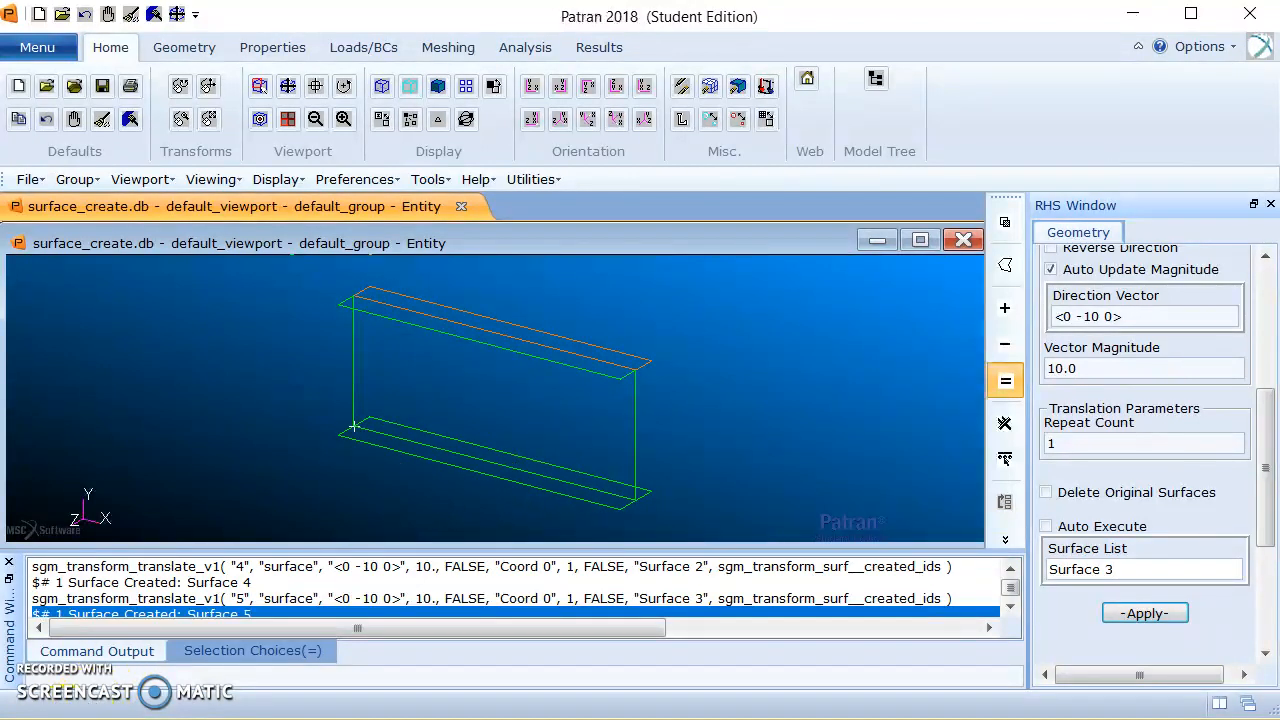
Copy all five I-beam surfaces (Surface 1:5) lengthwise using the translation vector <24 0 0>.
drag(1267, 425, 1267, 305)
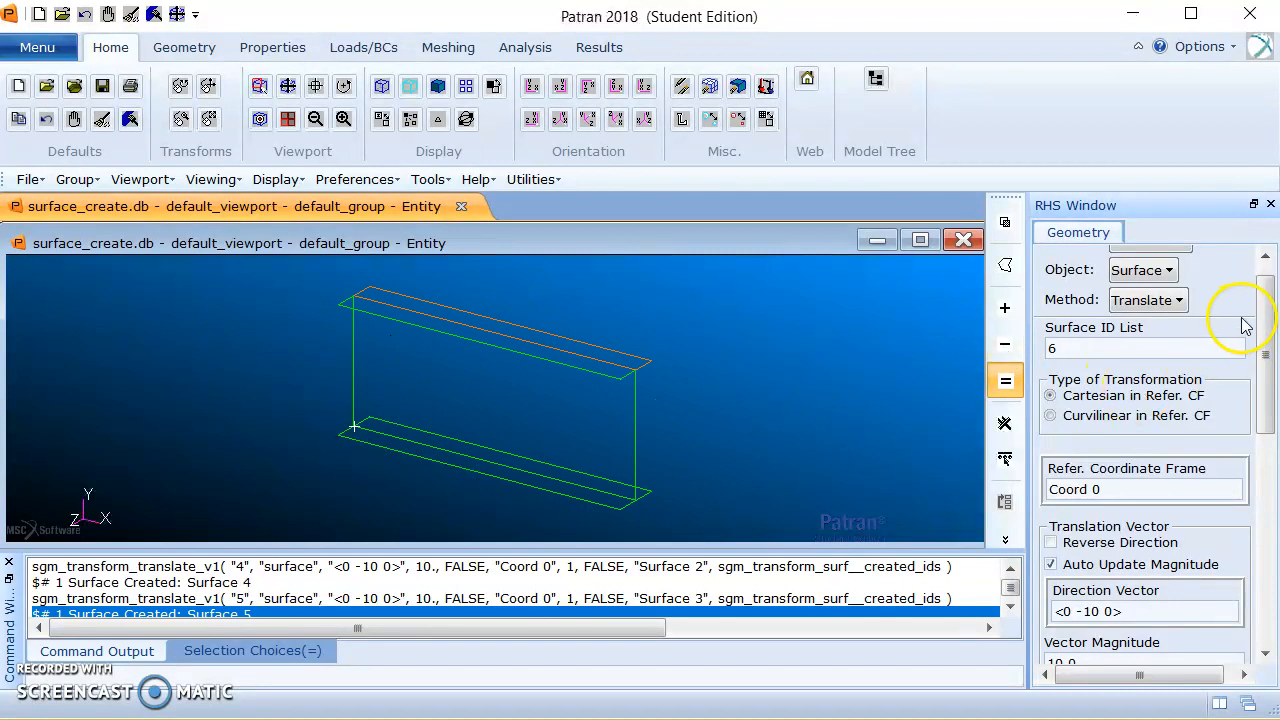
drag(1261, 317, 1266, 294)
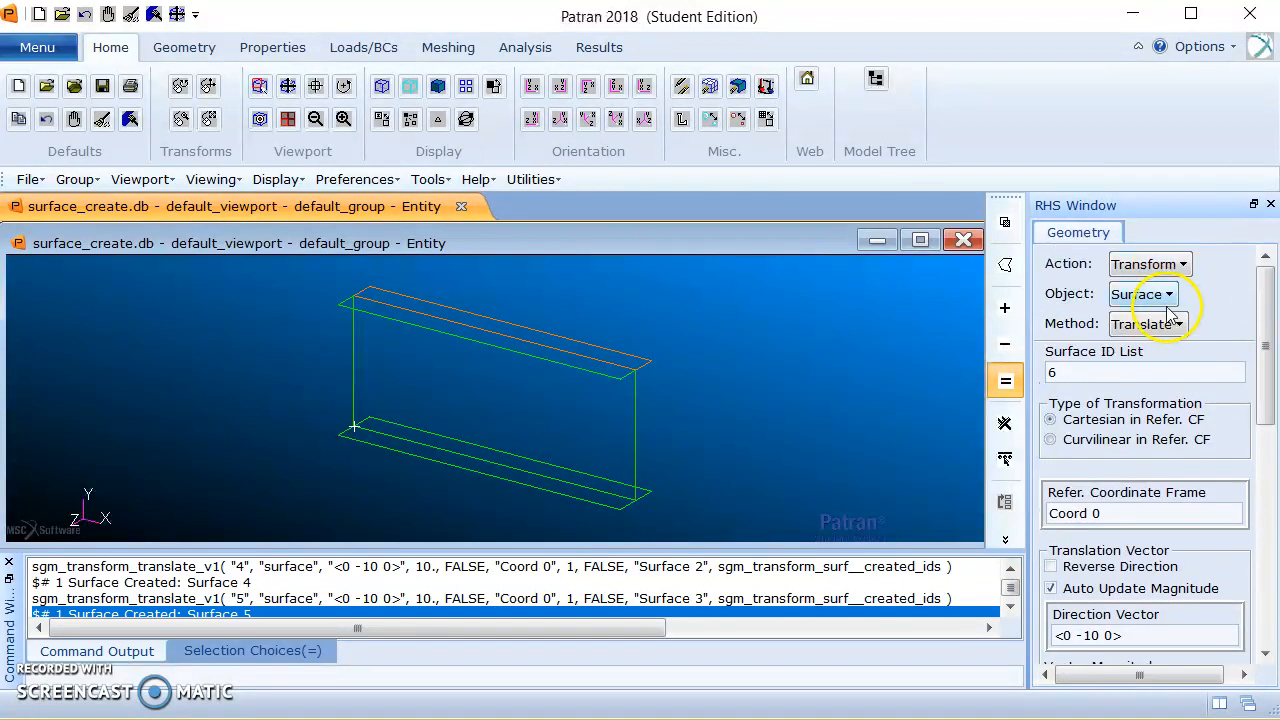
drag(1266, 317, 1249, 417)
click(1102, 392)
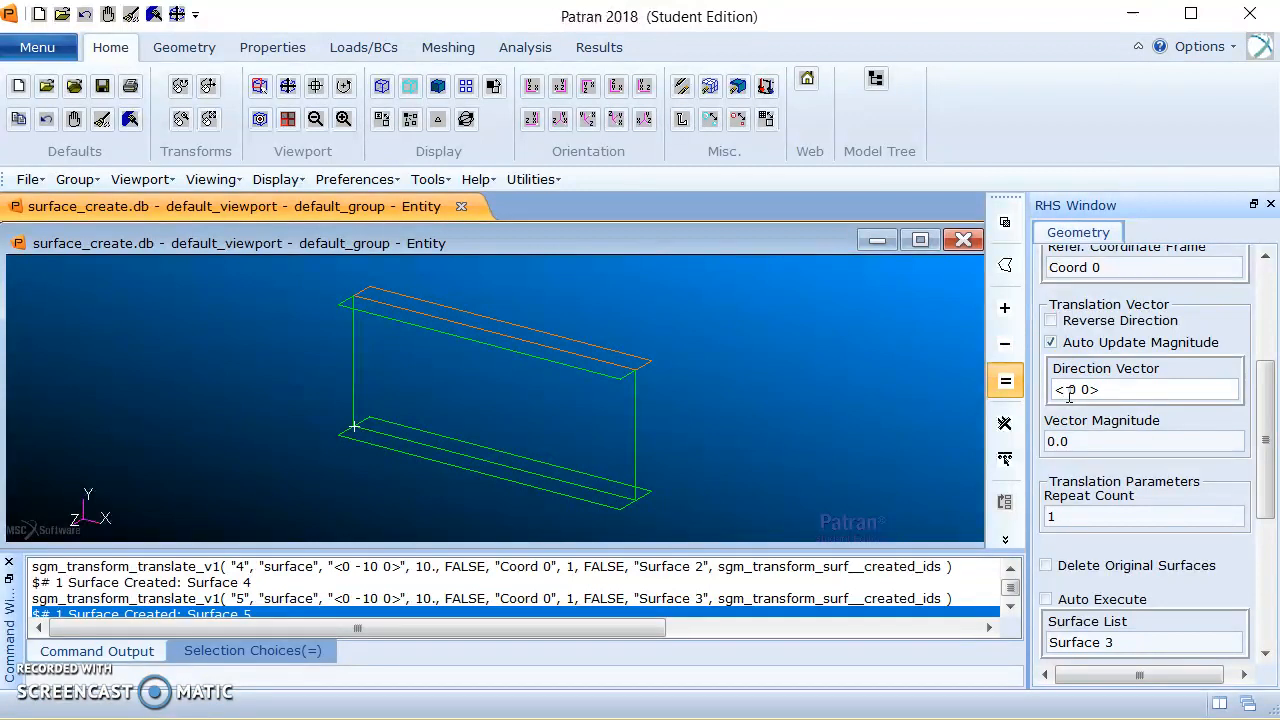
click(1078, 381)
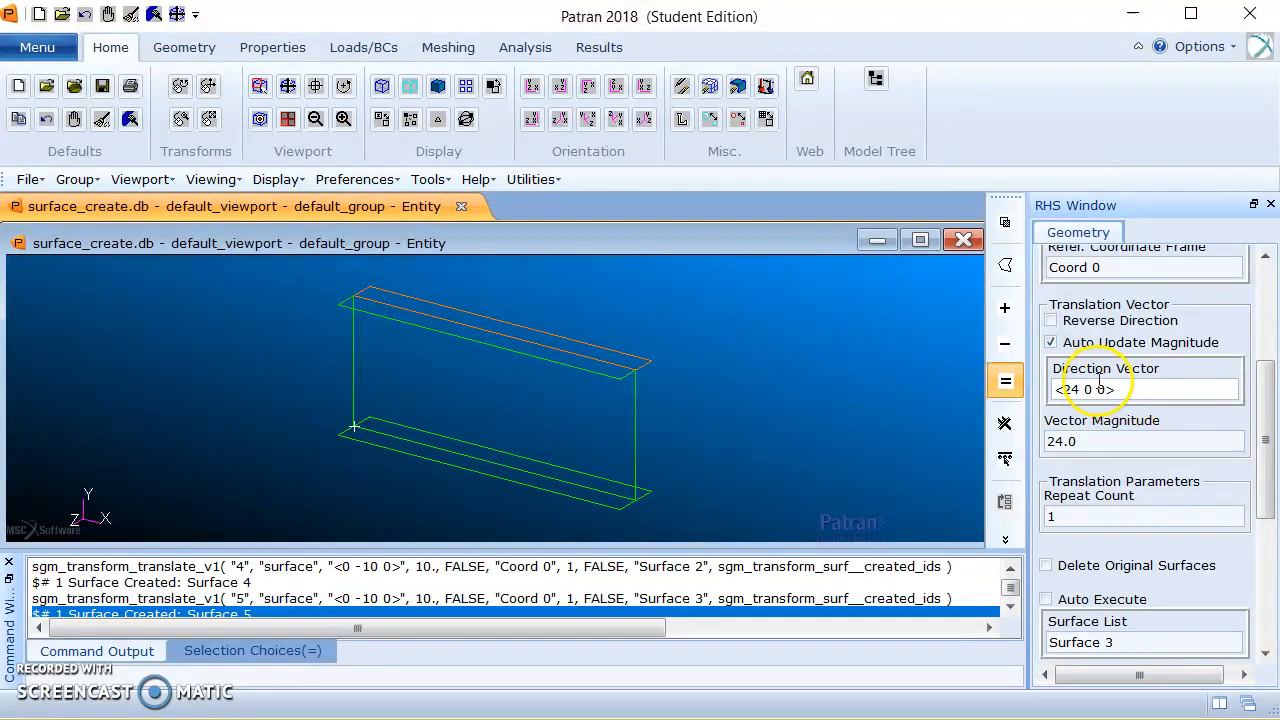
drag(1264, 392, 1266, 418)
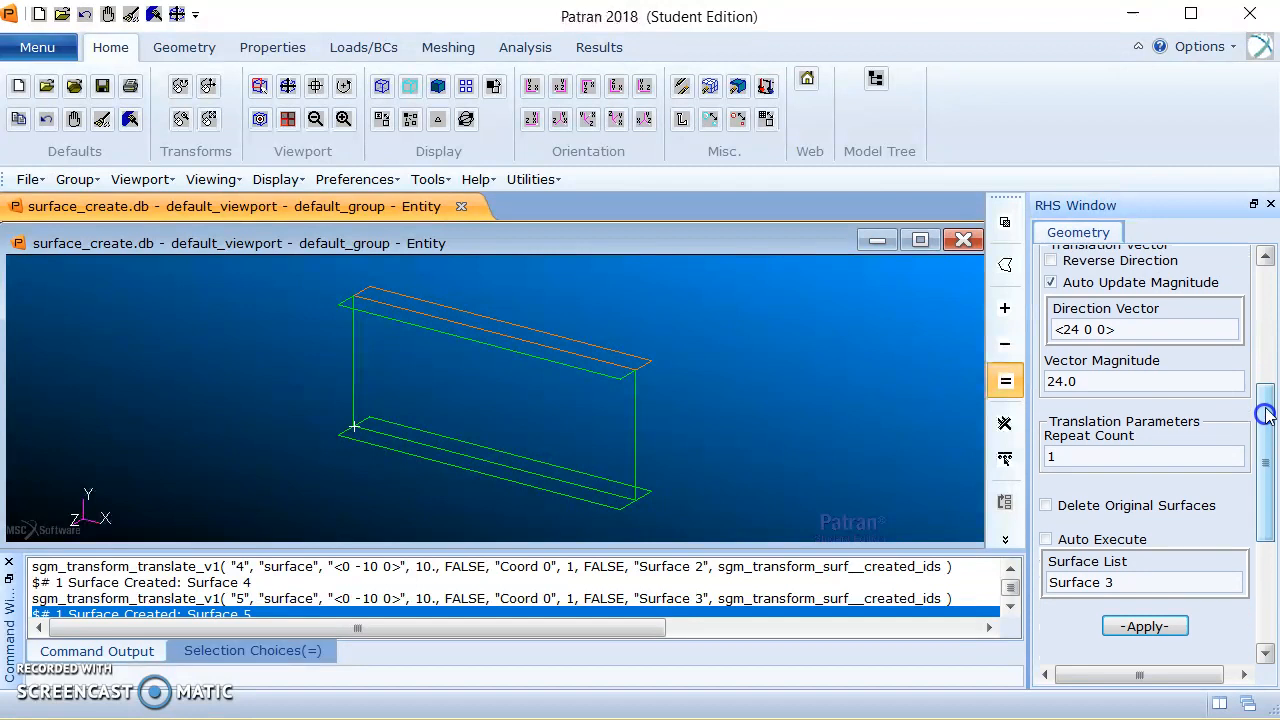
drag(1120, 583, 1048, 584)
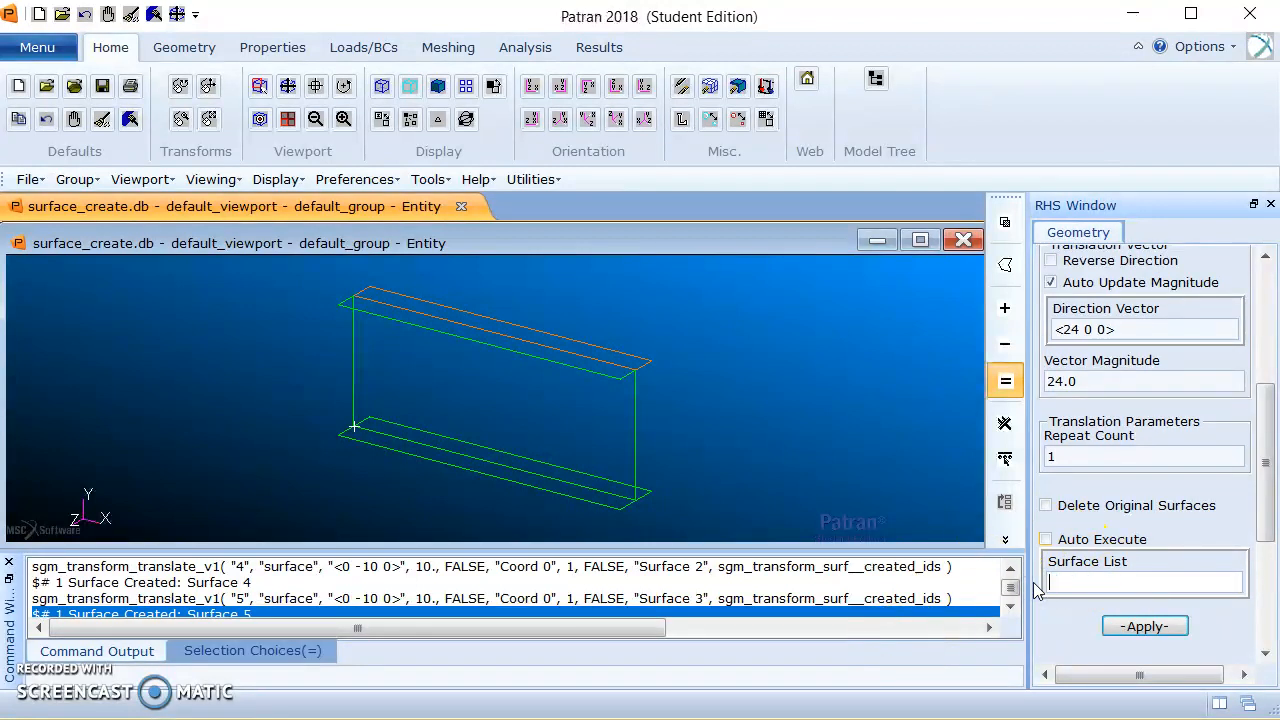
click(303, 266)
drag(434, 372, 696, 530)
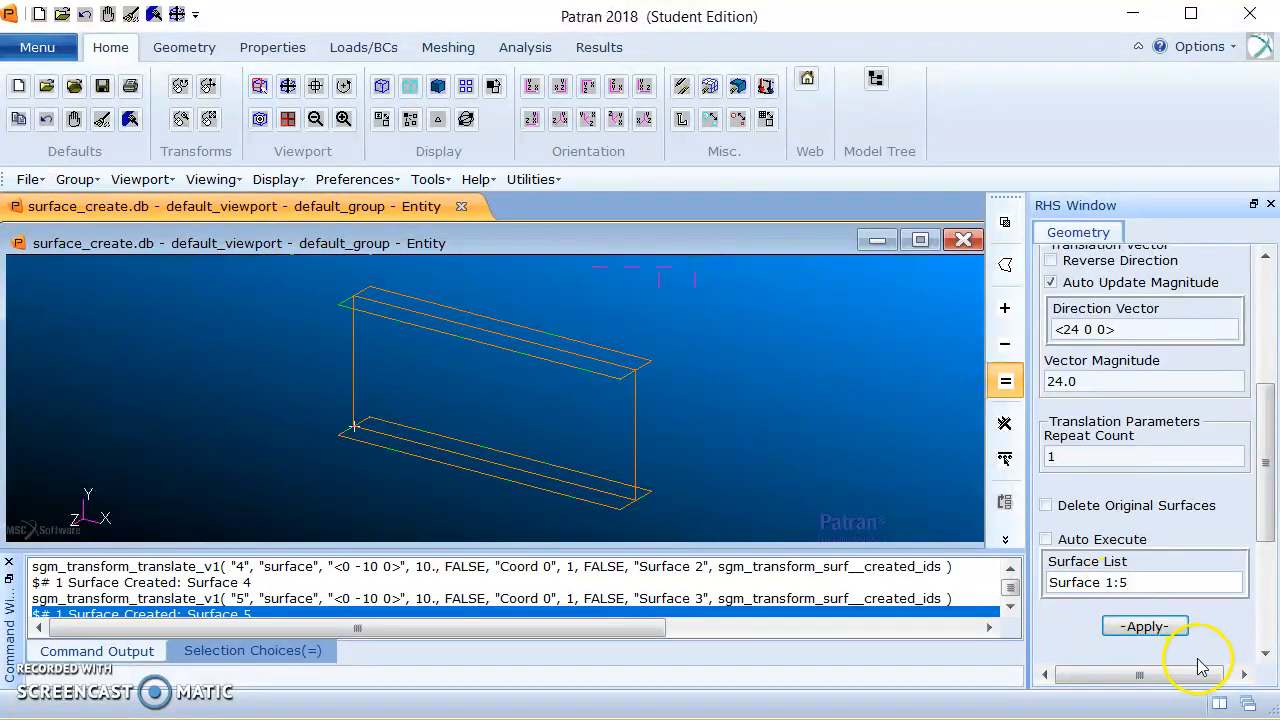
click(1146, 627)
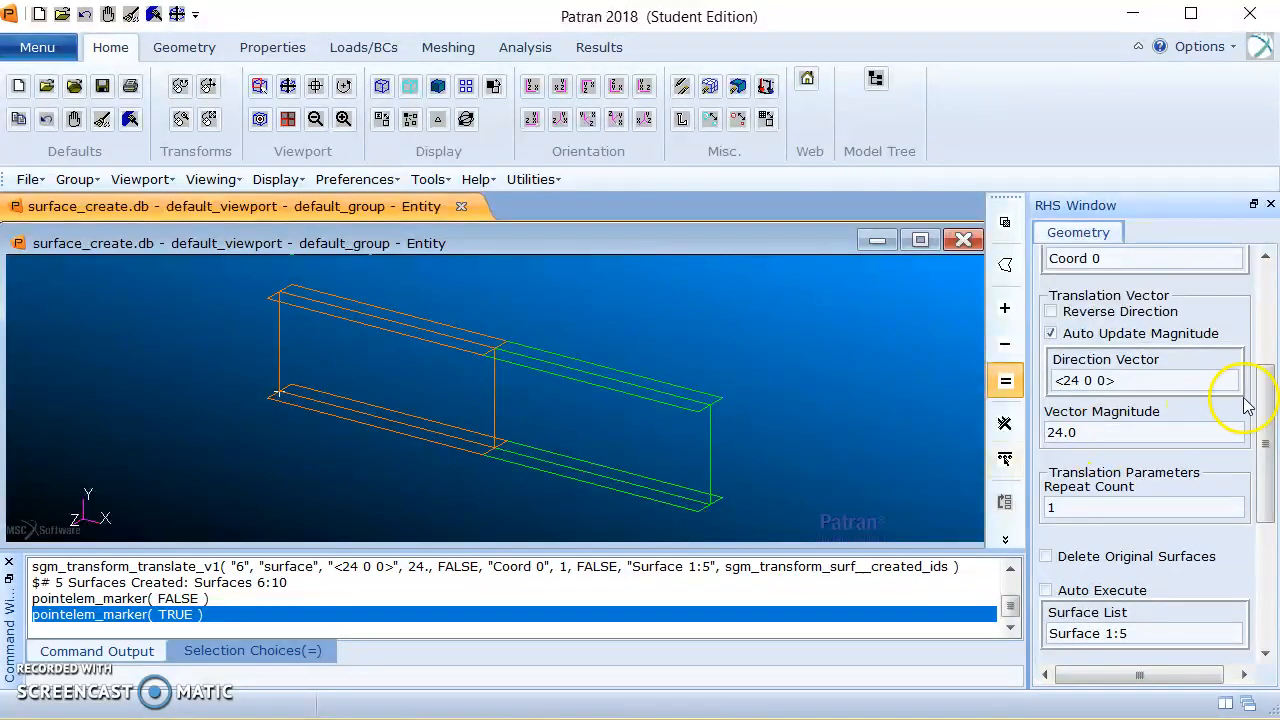
Switch the geometry form to creating points with the Extract method, taking single points from a surface.
scroll(1240, 400, up, 5)
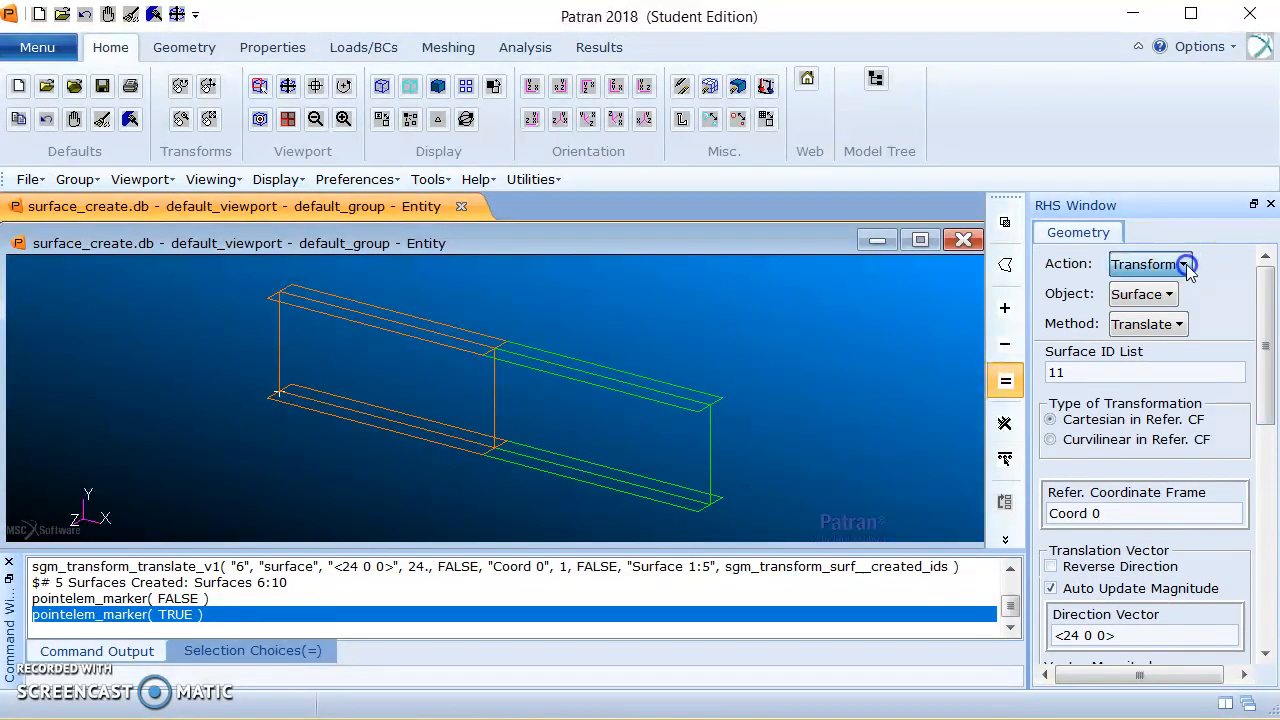
click(1180, 264)
click(1174, 291)
click(1158, 292)
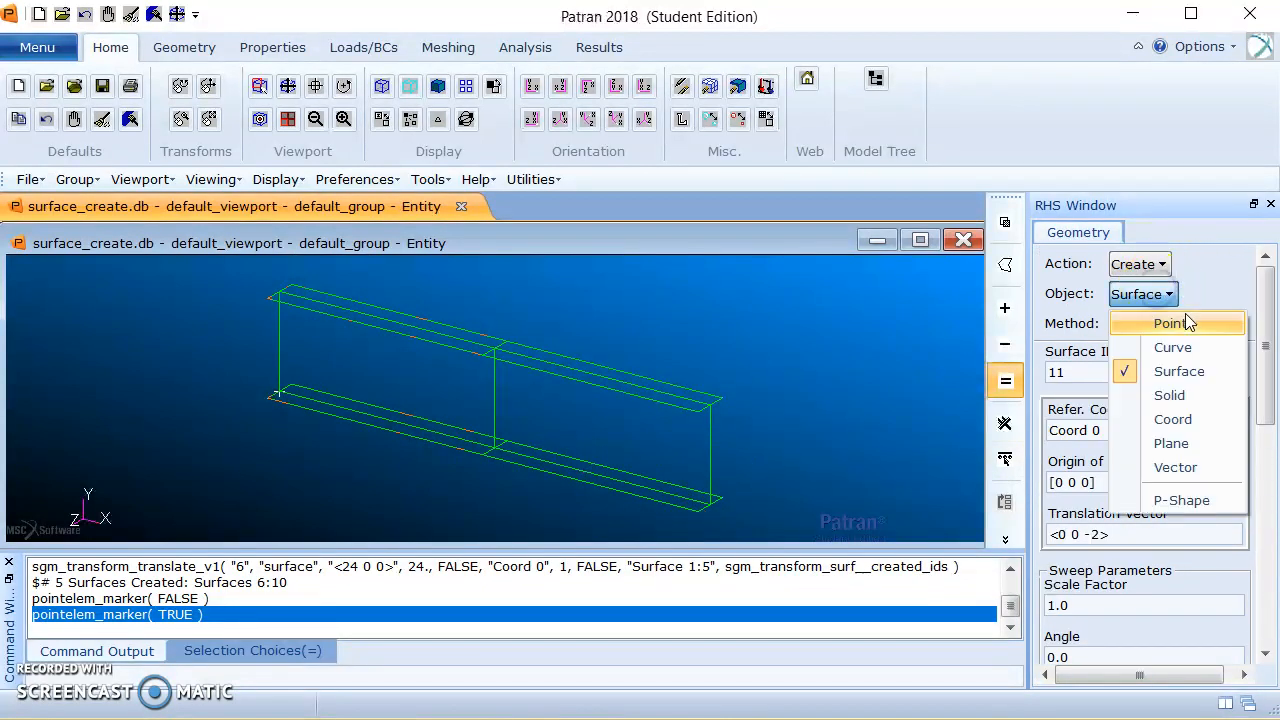
click(1178, 323)
click(1143, 323)
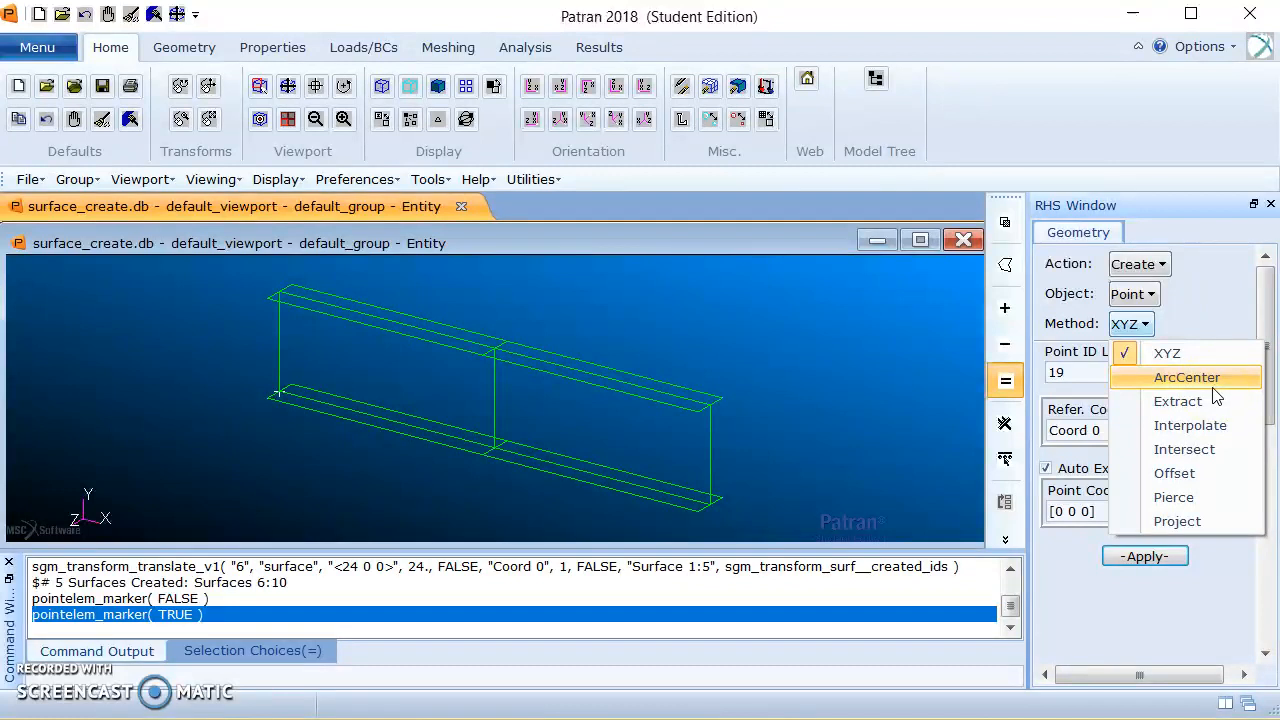
click(1217, 400)
click(1156, 363)
click(1154, 365)
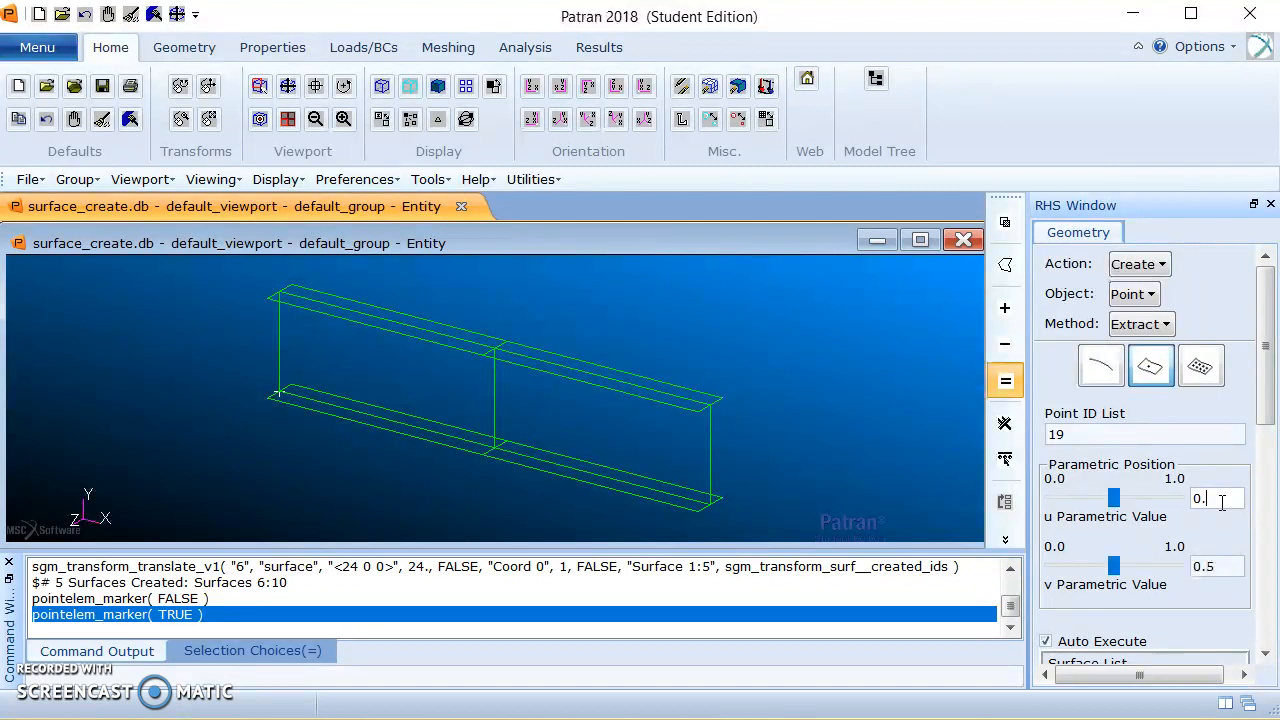
With Auto Execute off, extract two points on web Surface 1 at u 0.25 and u 0.75, both at v 0.5.
drag(1266, 354, 1266, 413)
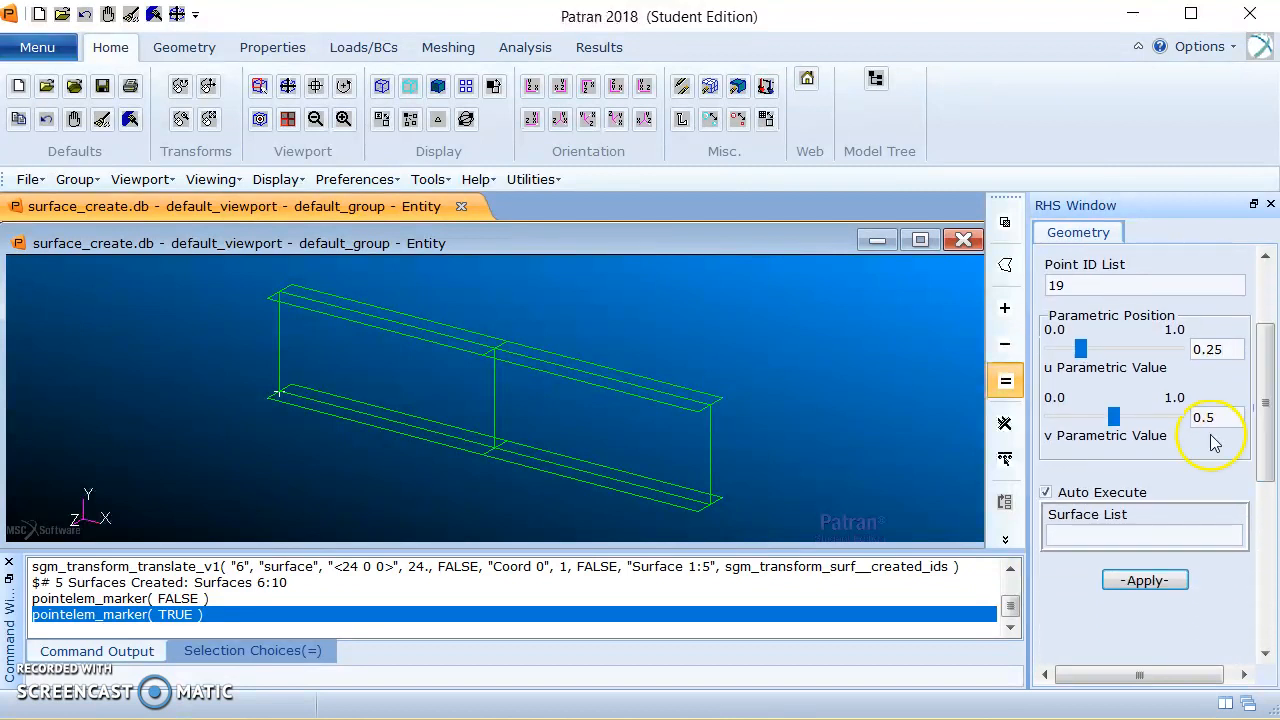
click(1047, 492)
click(1105, 534)
click(410, 385)
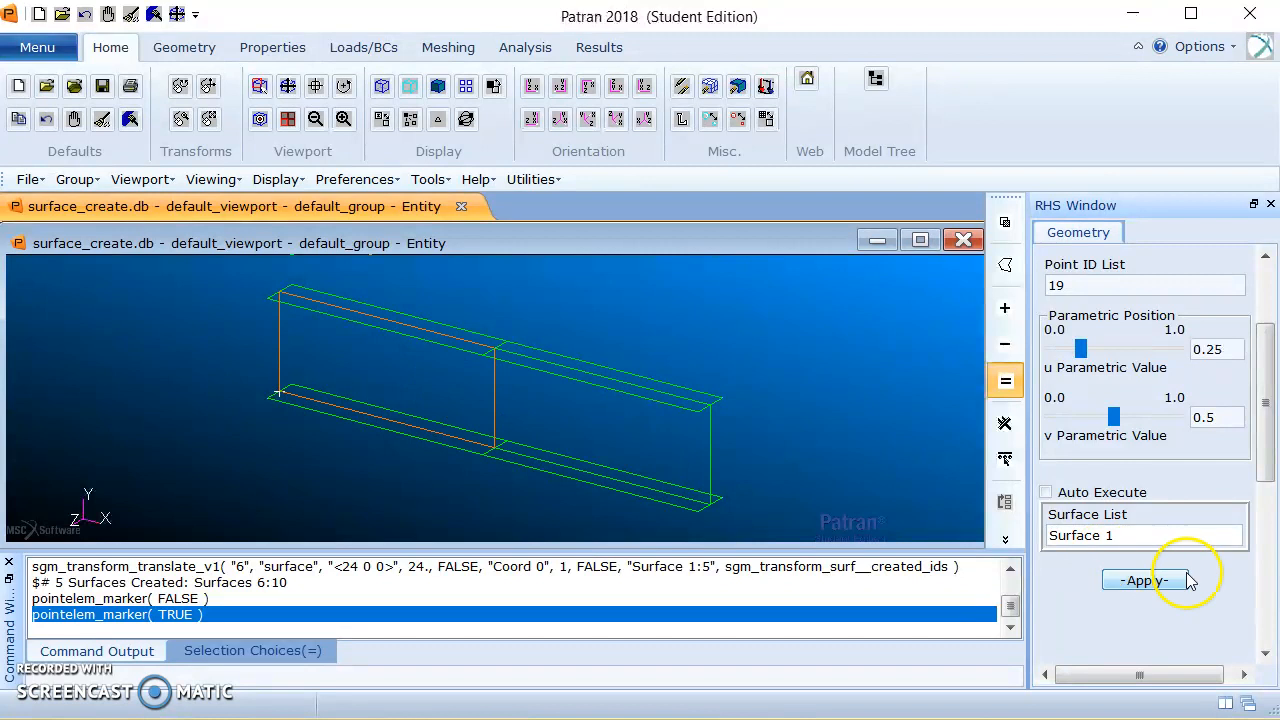
click(1145, 580)
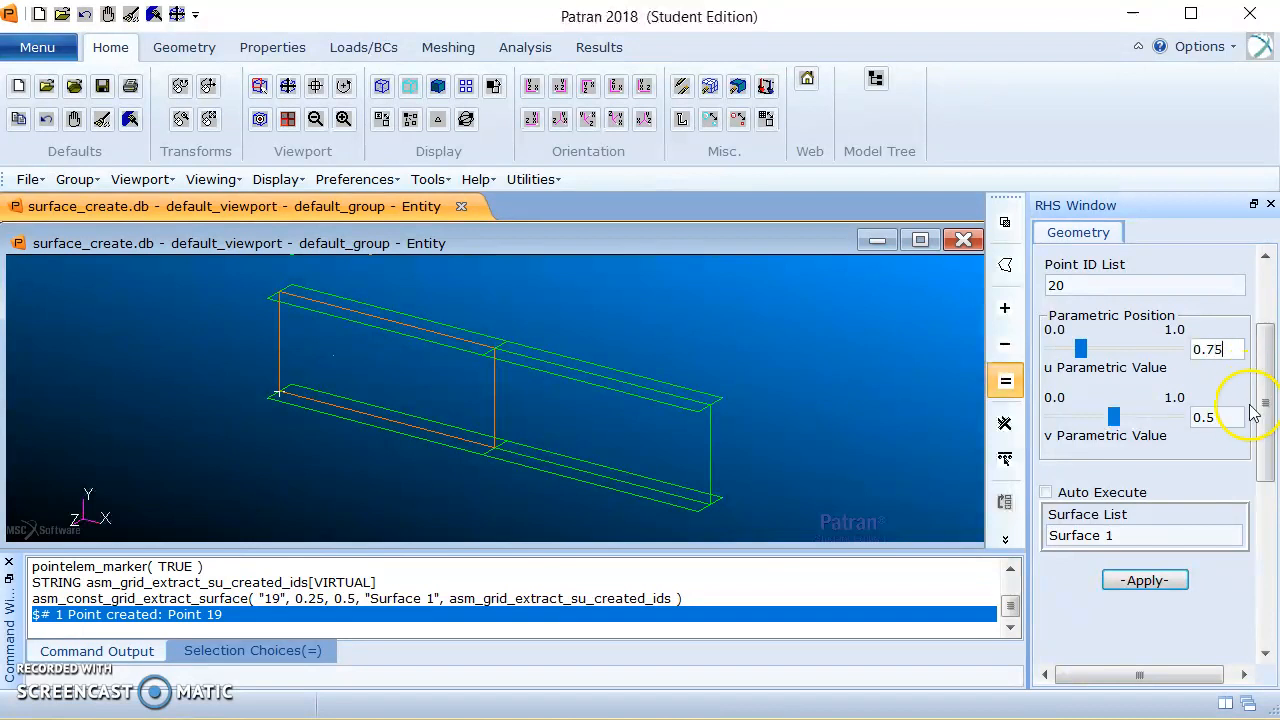
click(1151, 535)
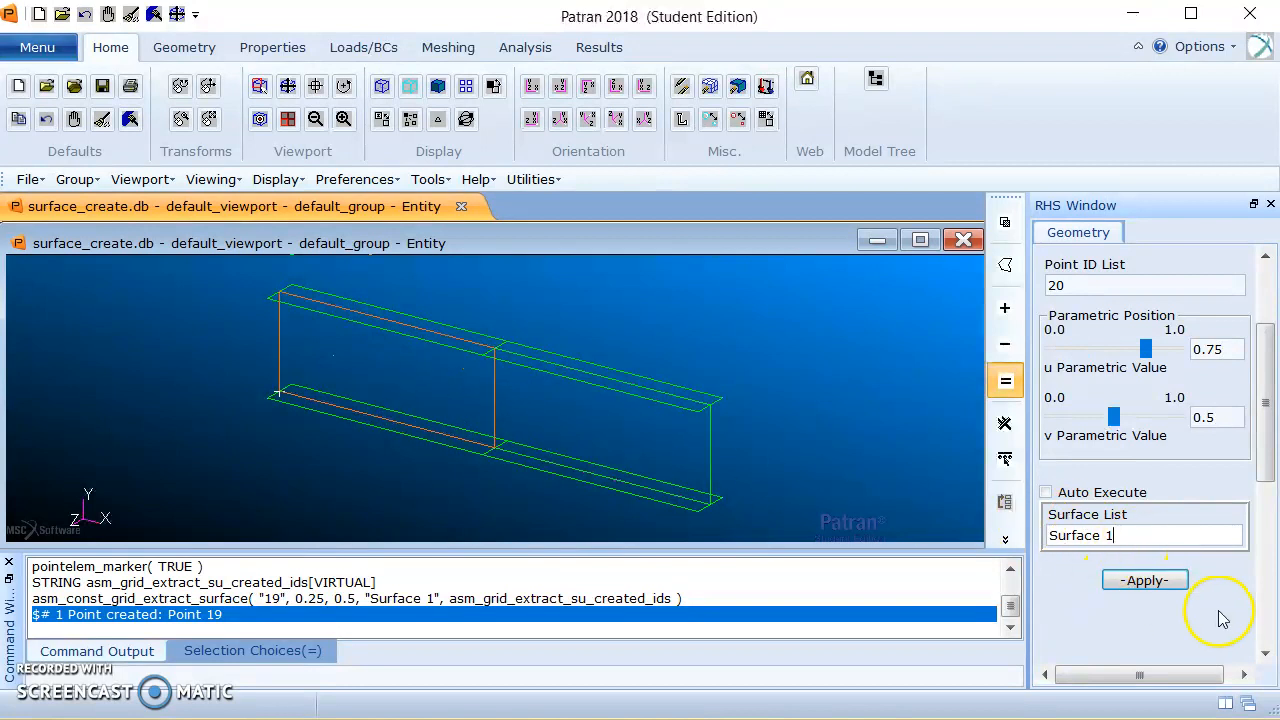
click(1158, 582)
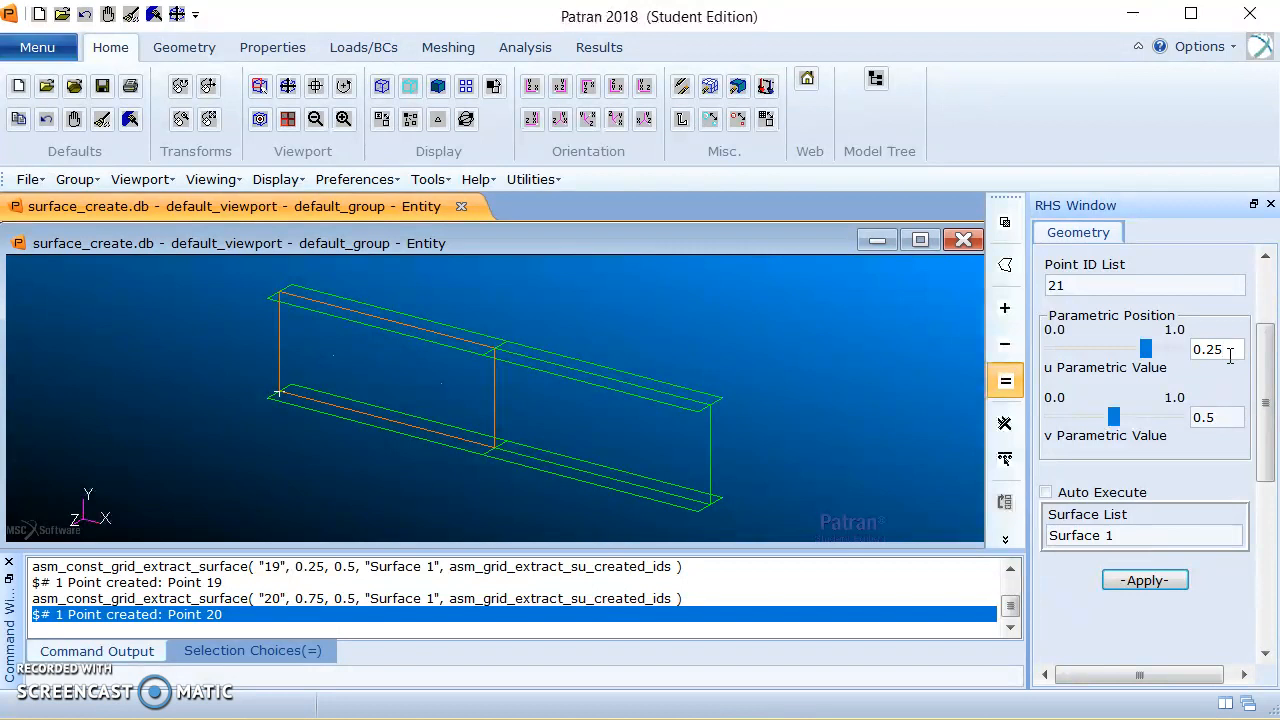
Extract two points on the copied web, Surface 6, at u 0.25 and u 0.75, both at v 0.5.
click(1168, 535)
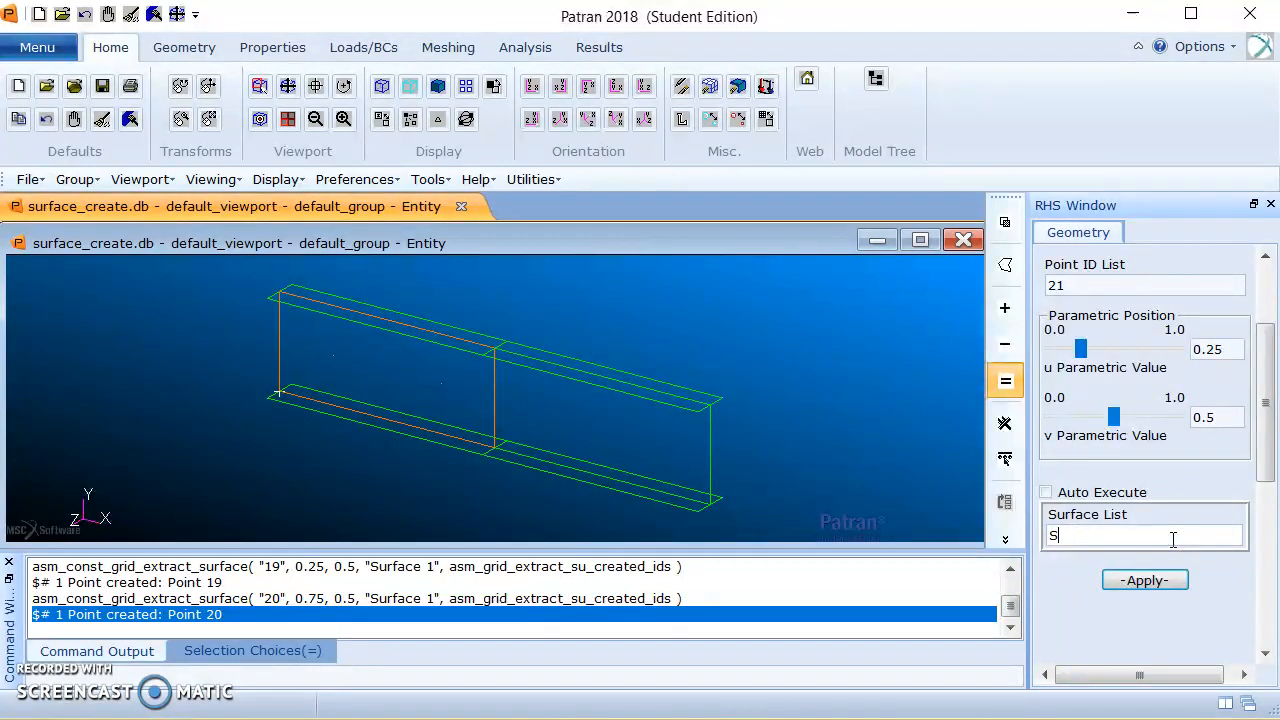
click(622, 434)
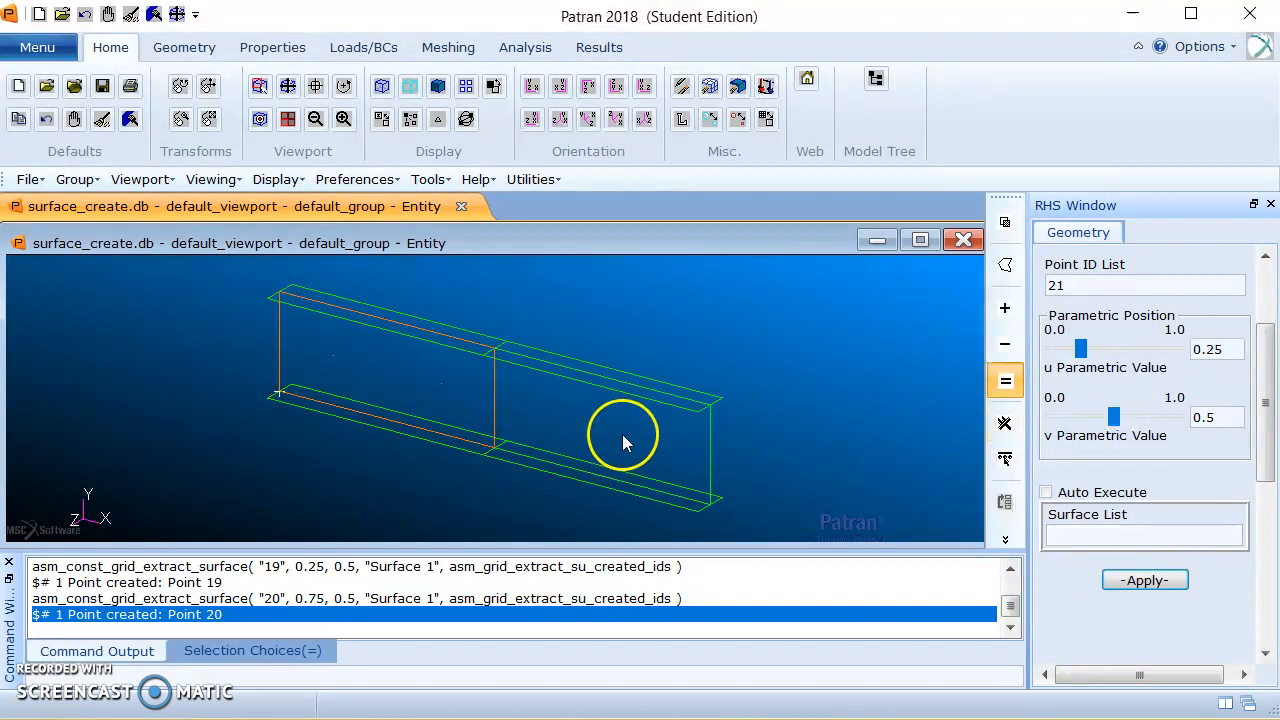
click(1145, 580)
click(1233, 348)
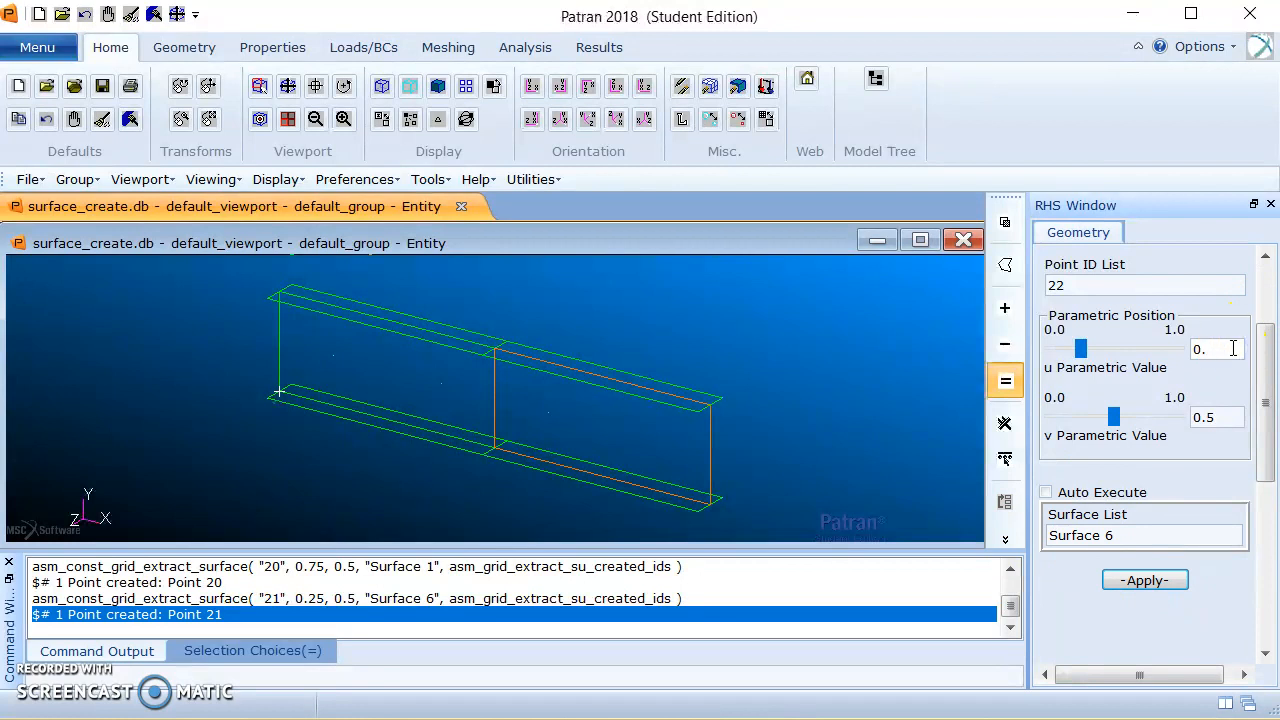
click(1150, 536)
click(1145, 580)
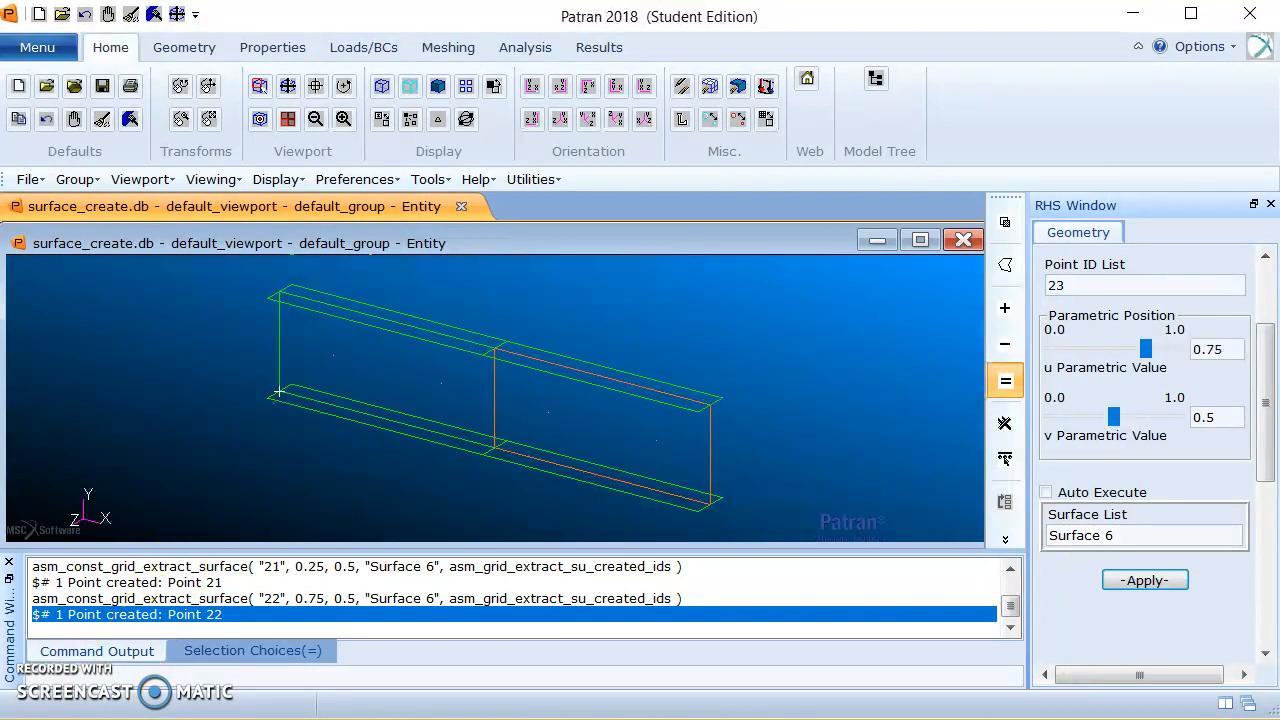
drag(1264, 420, 1268, 351)
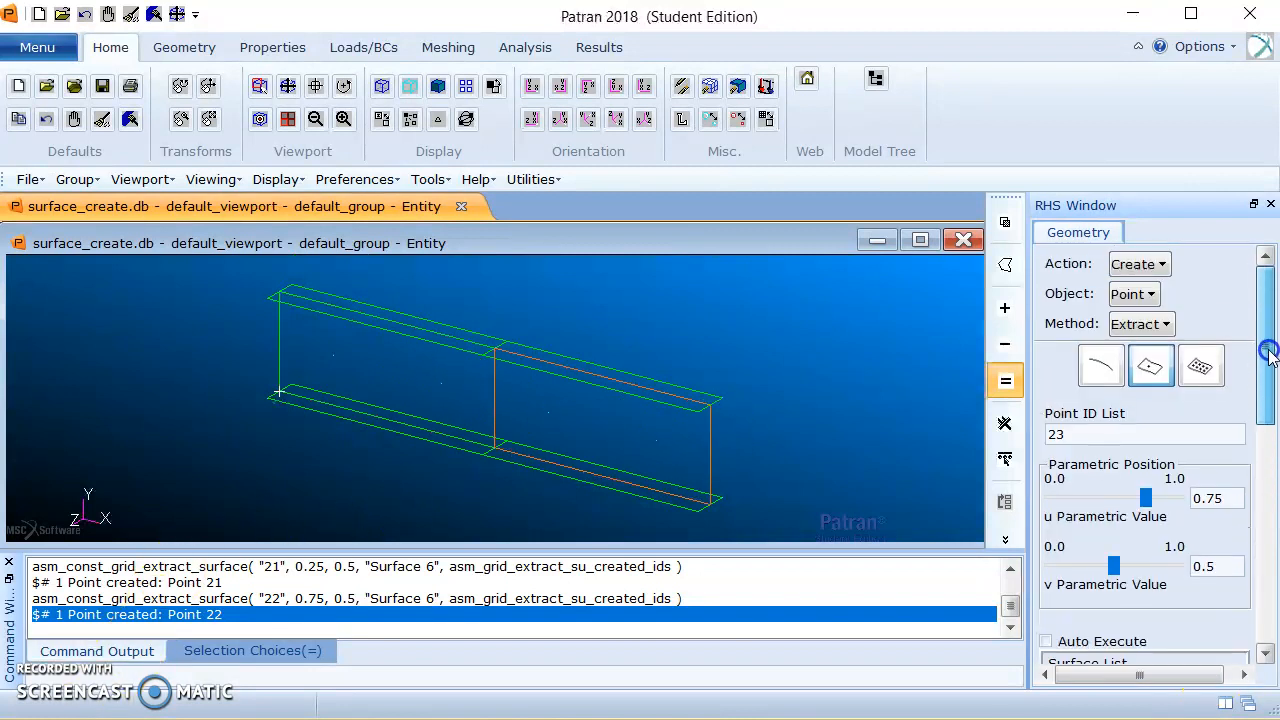
click(1148, 294)
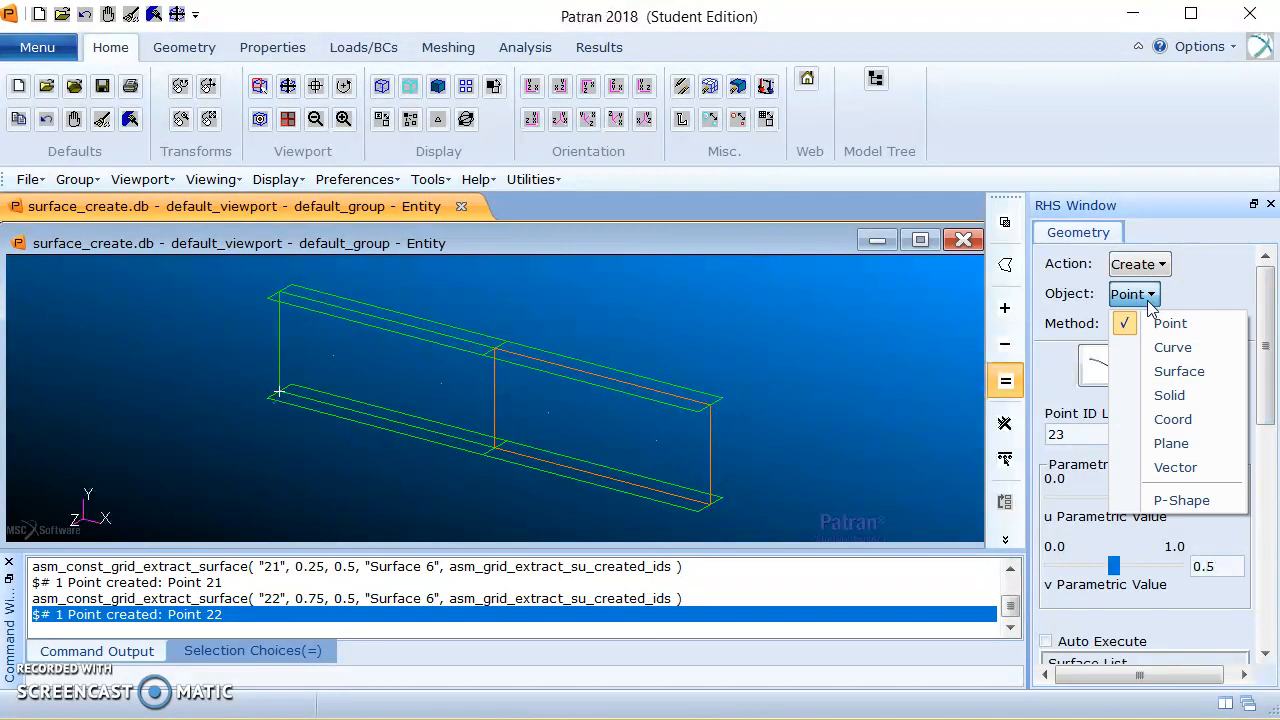
click(1198, 369)
click(1172, 325)
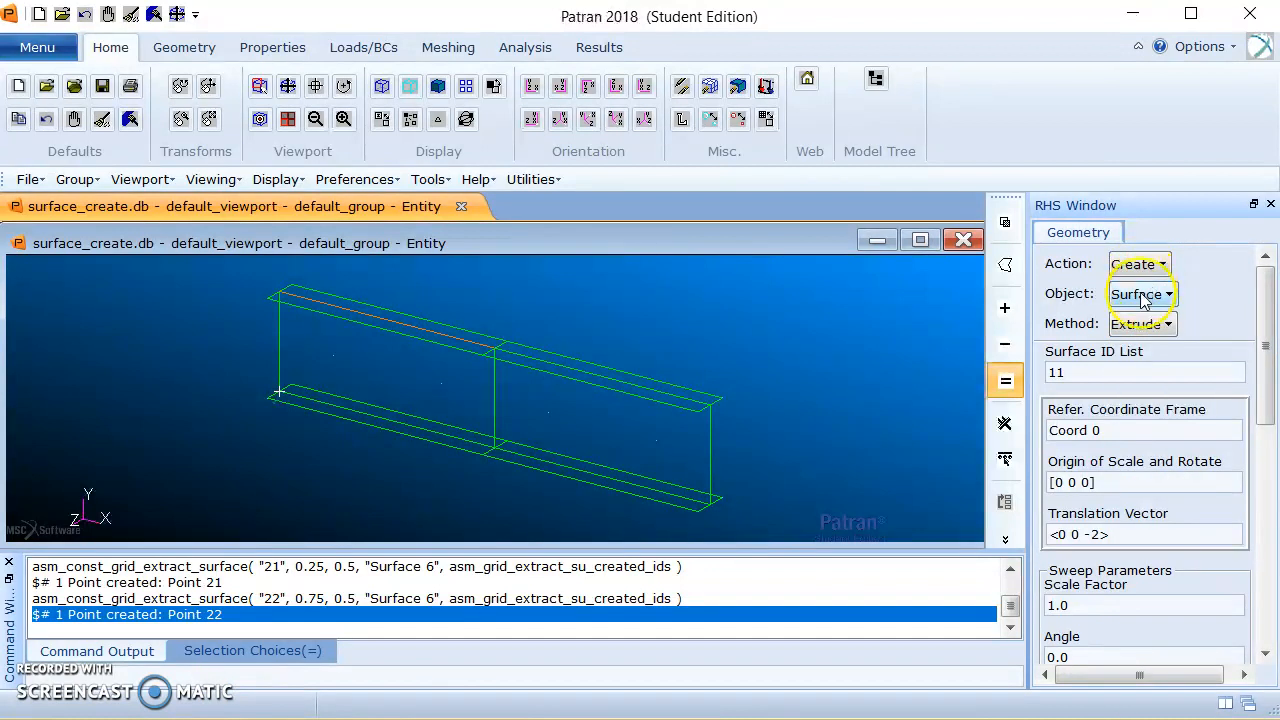
Set up curve creation with the 2D Circle method and an input radius of 2.5.
click(1138, 293)
click(1177, 343)
click(1140, 323)
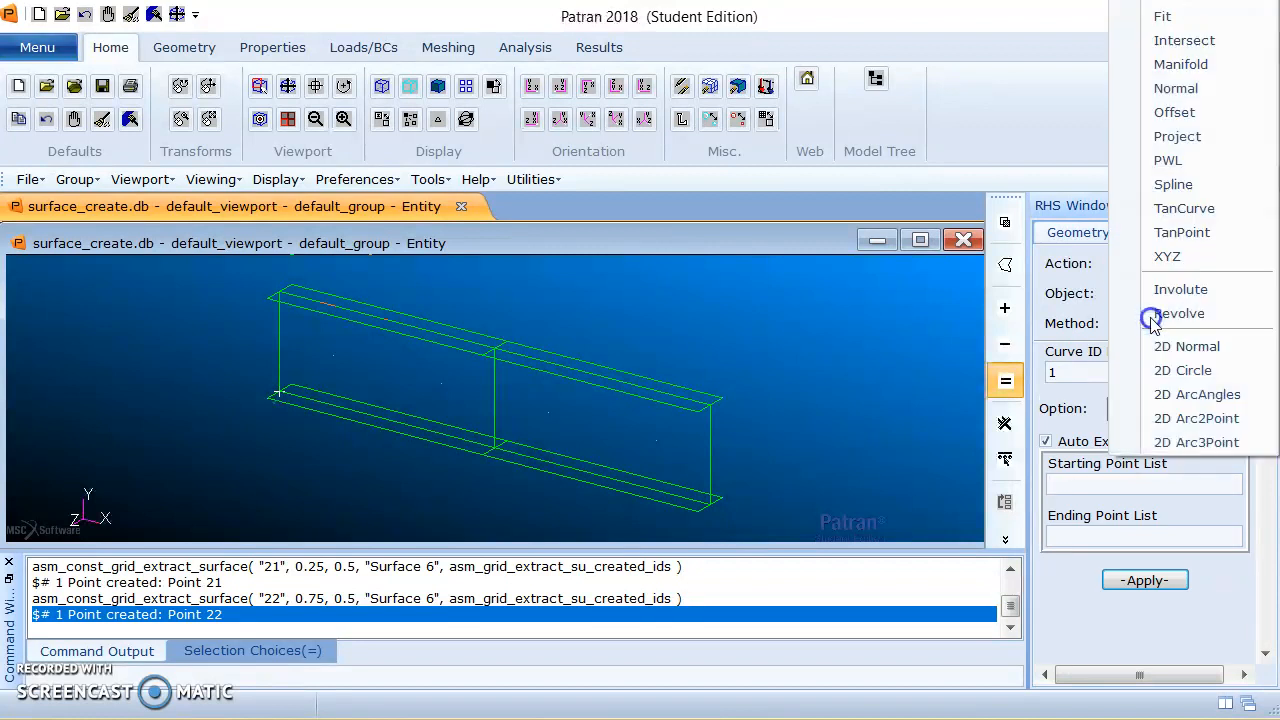
click(1227, 372)
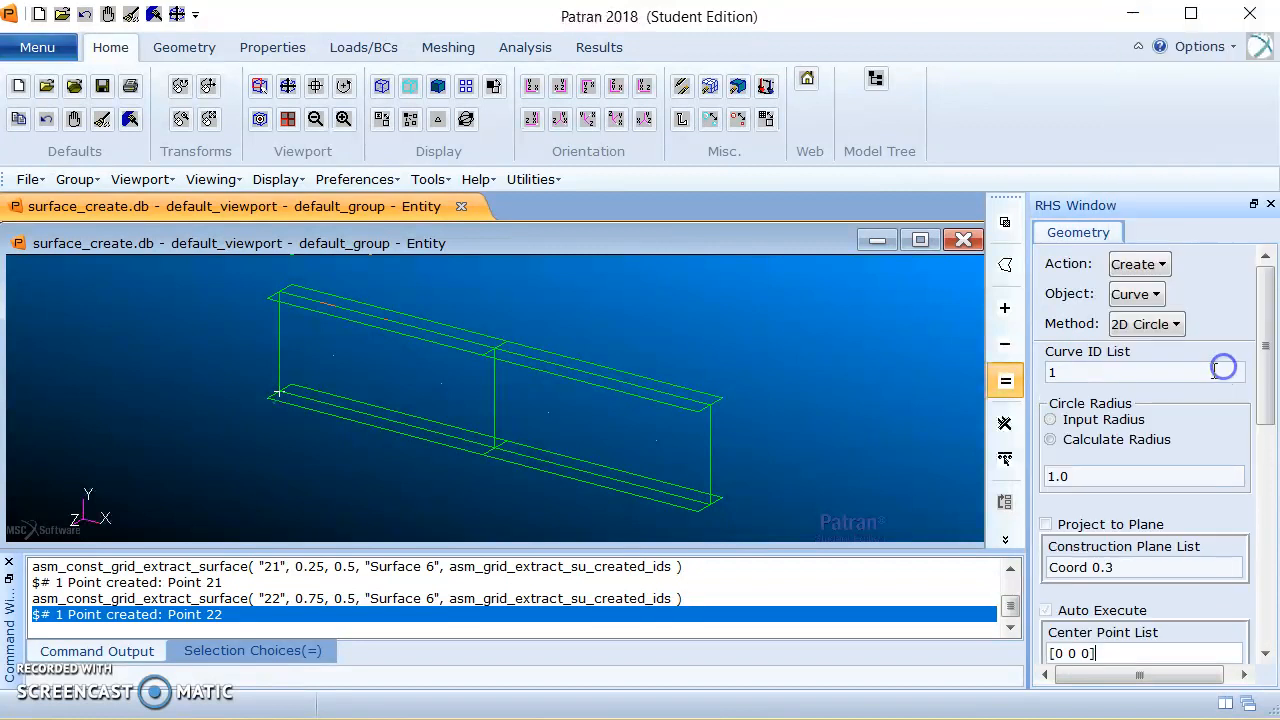
drag(1266, 311, 1266, 334)
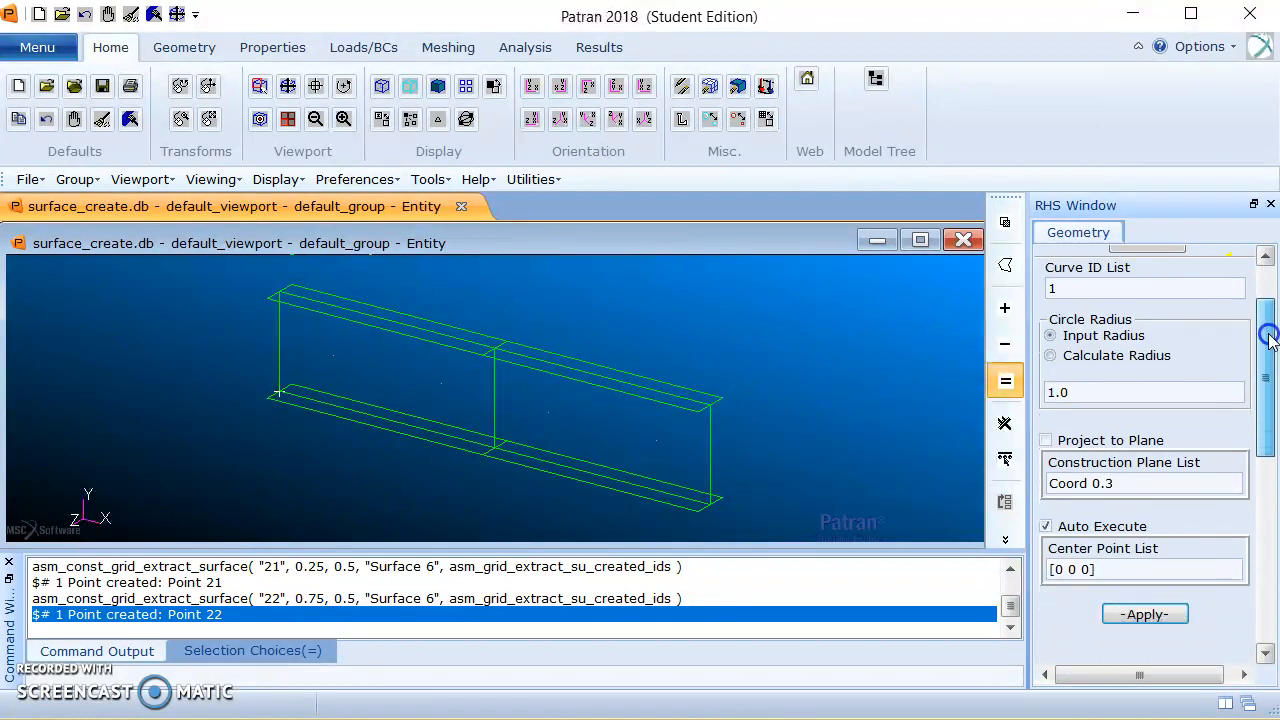
double_click(1073, 393)
key(BackSpace)
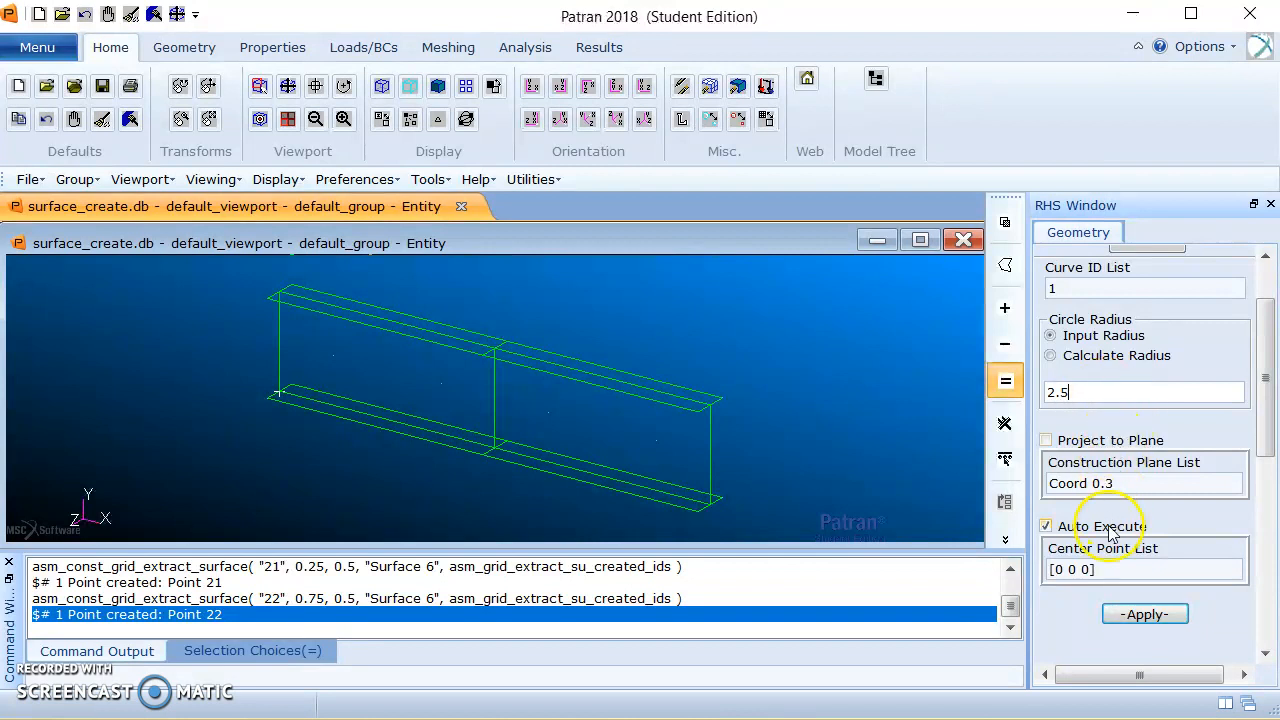
With Auto Execute off, create circles centred on Point 19 and Point 20 in the first web.
click(1060, 526)
drag(1118, 568, 1046, 566)
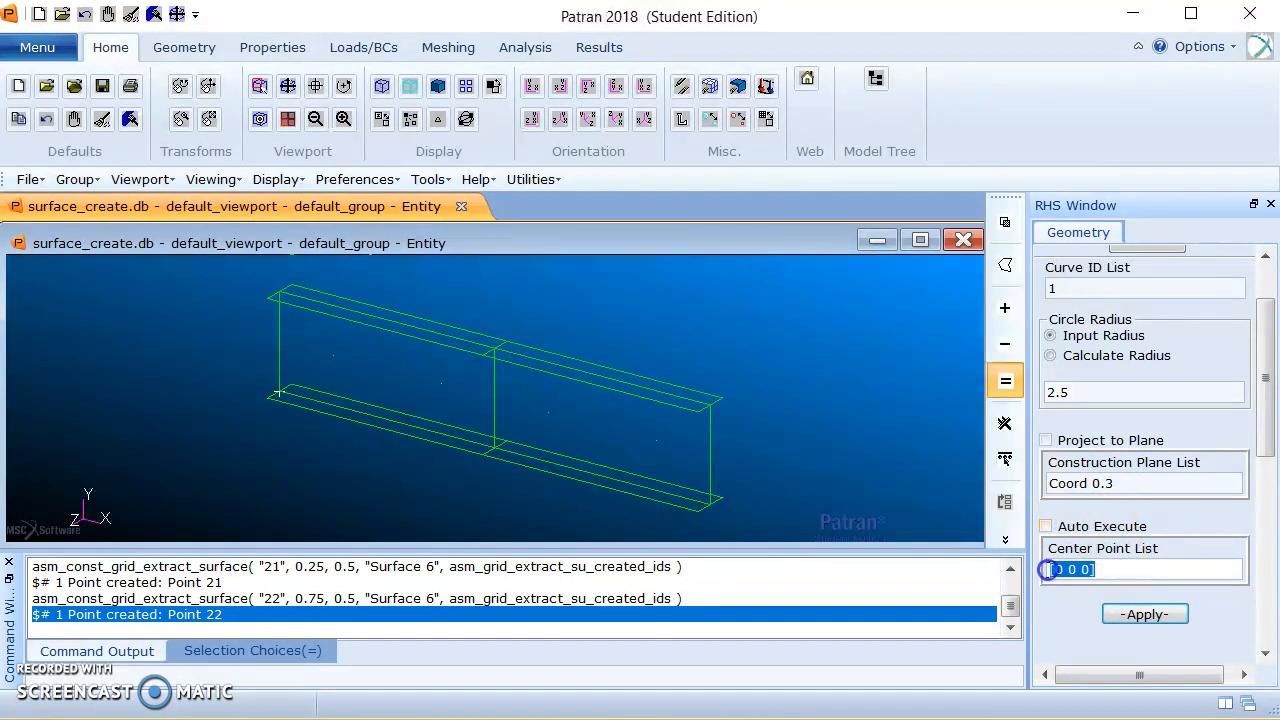
key(BackSpace)
click(334, 357)
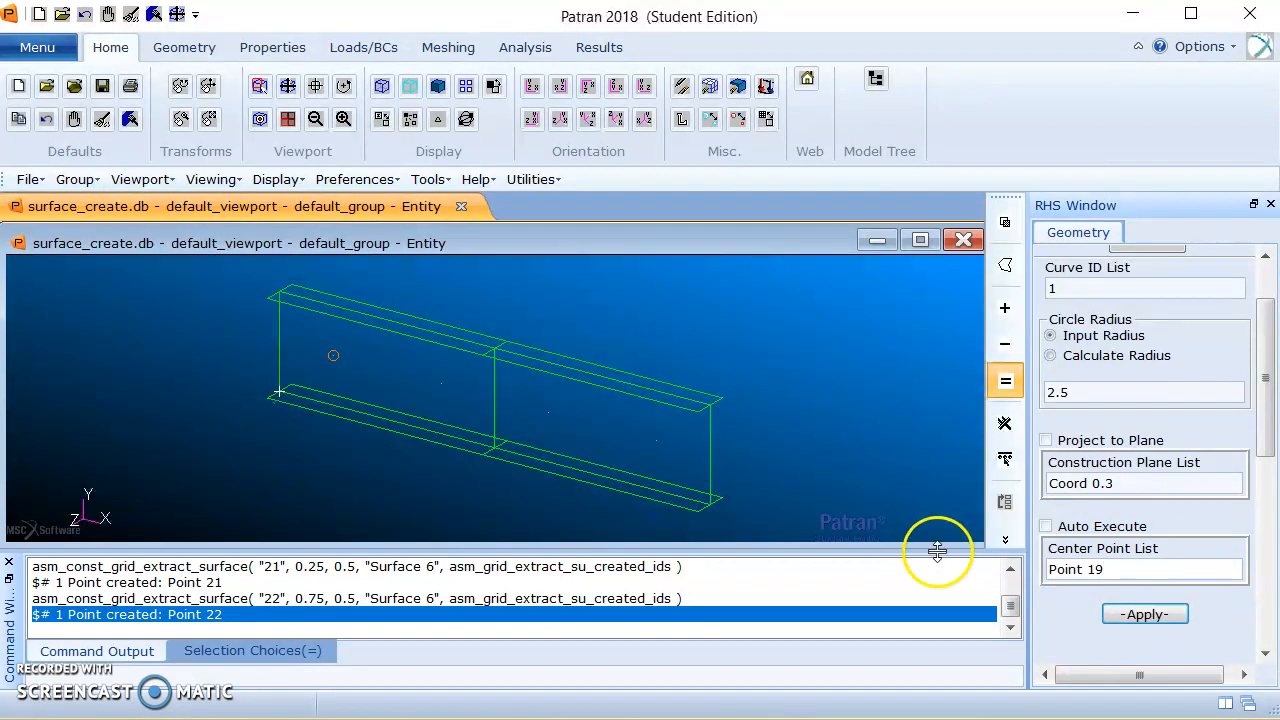
click(1150, 614)
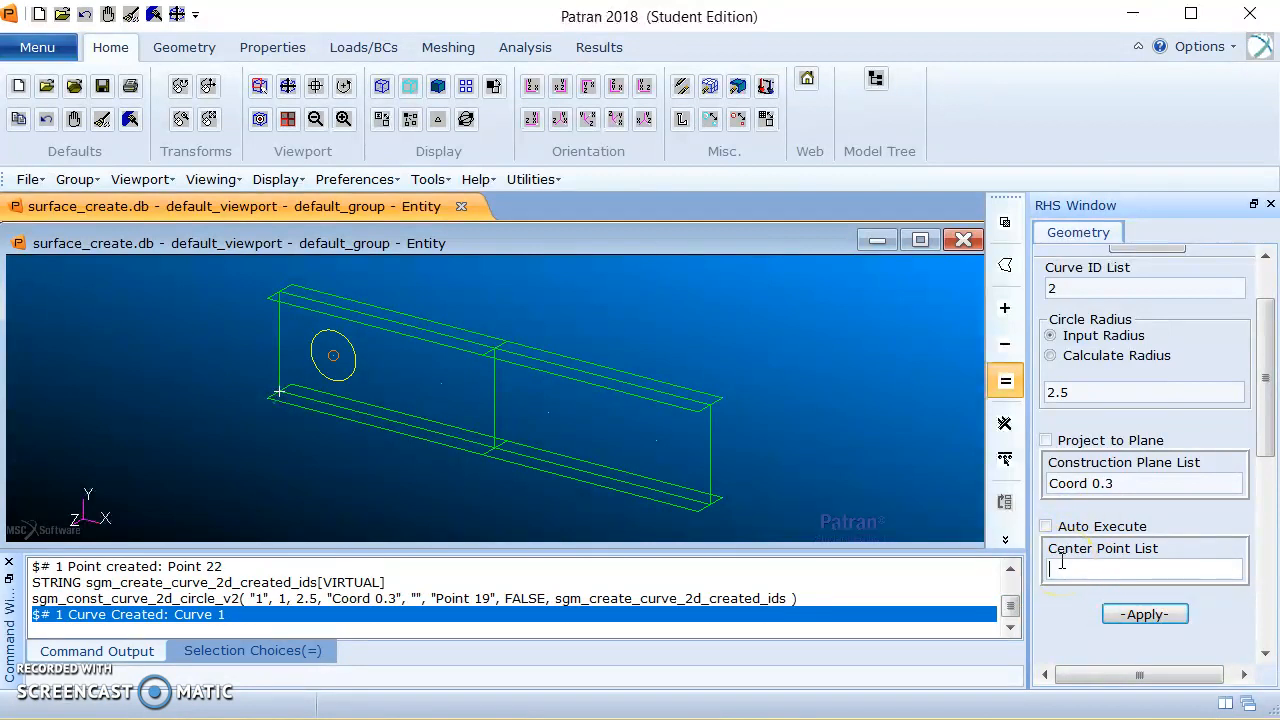
click(441, 383)
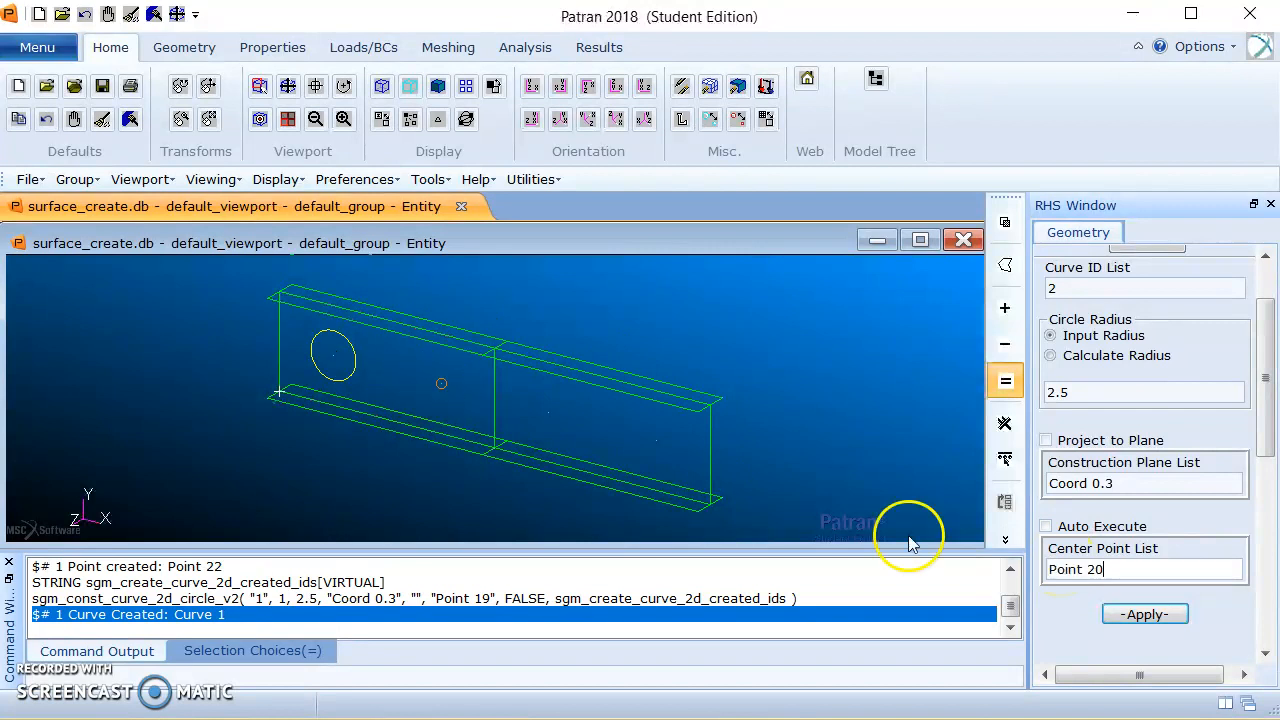
click(1175, 617)
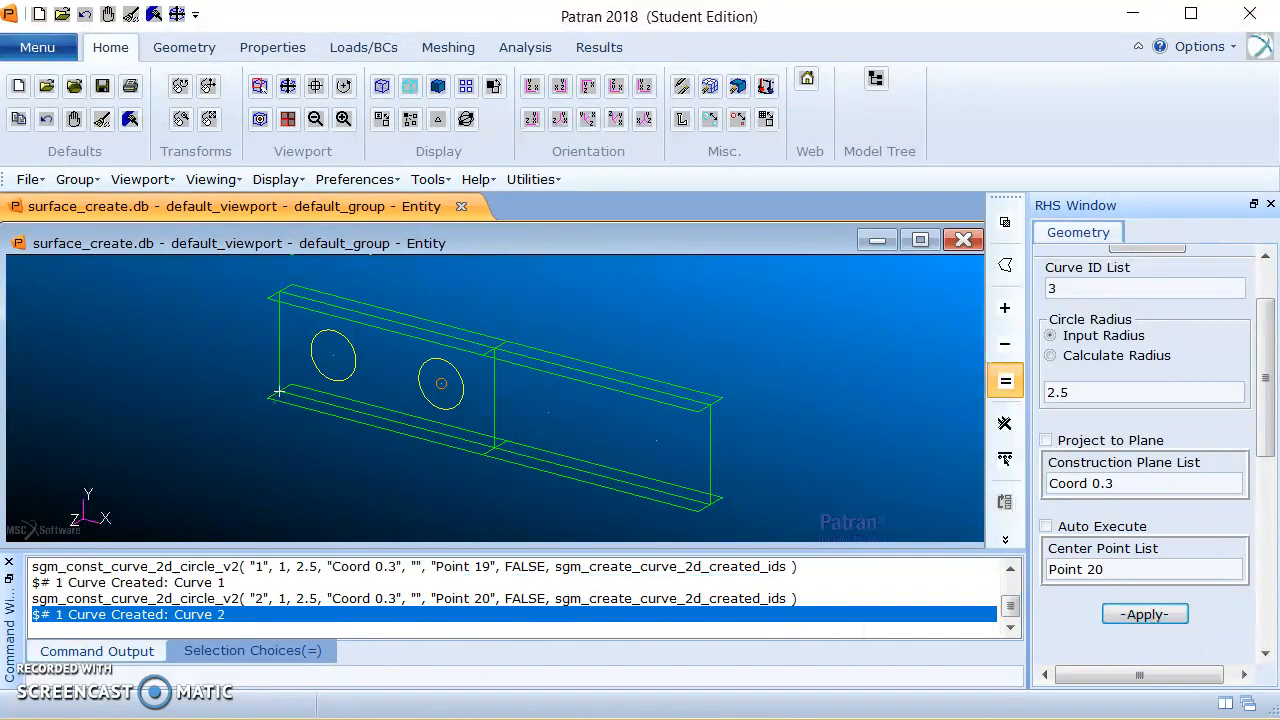
Set up surface editing with the Extend method by a fixed length at a surface edge, length 2.0, Auto Execute off.
drag(1270, 385, 1266, 337)
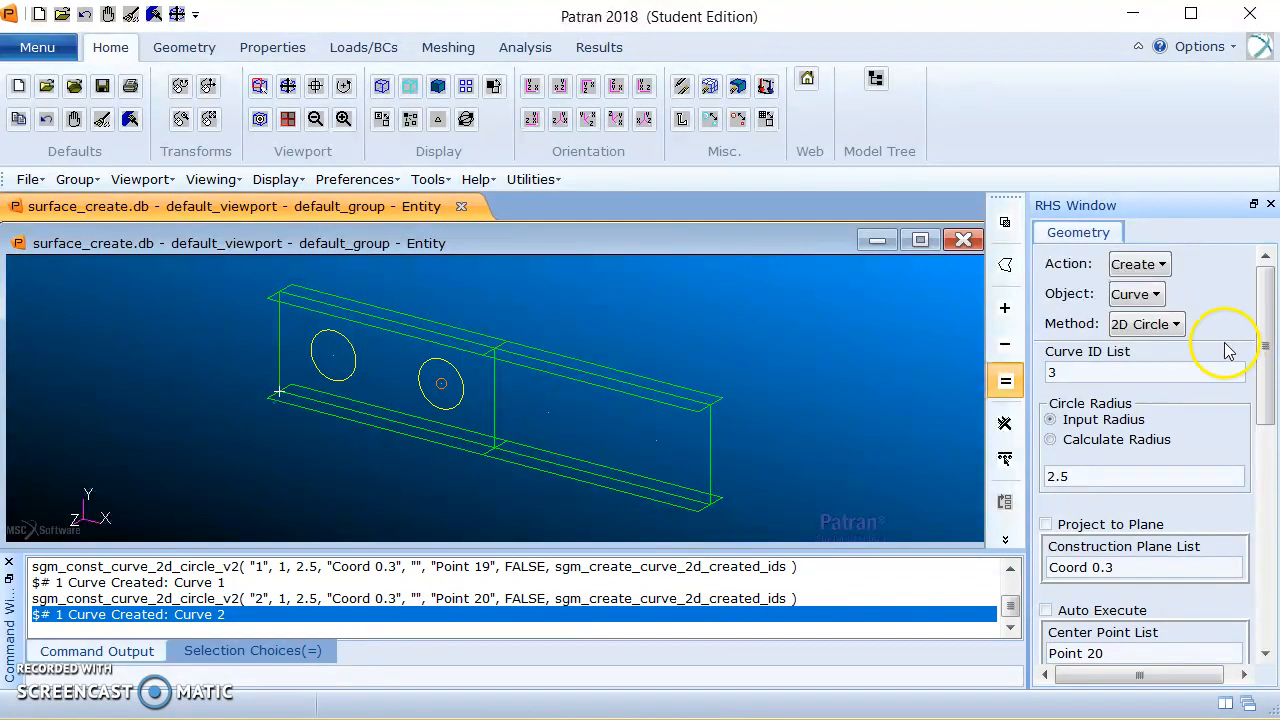
click(1140, 264)
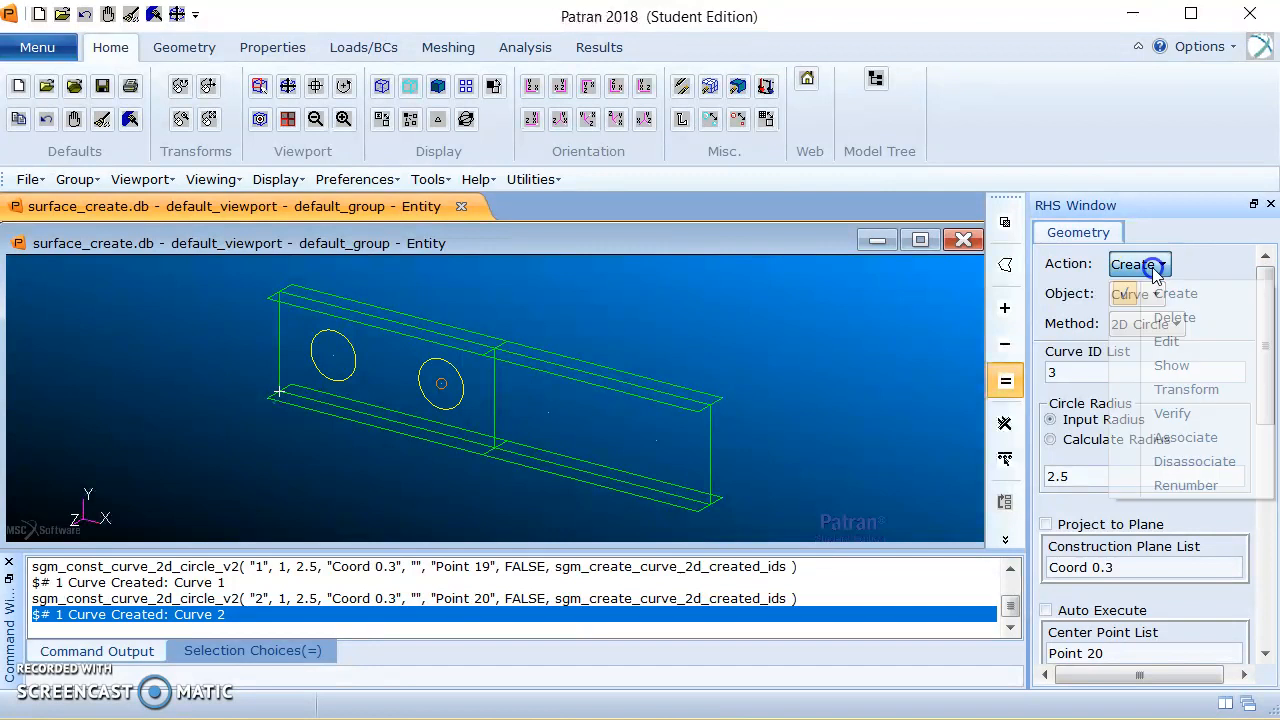
click(1165, 336)
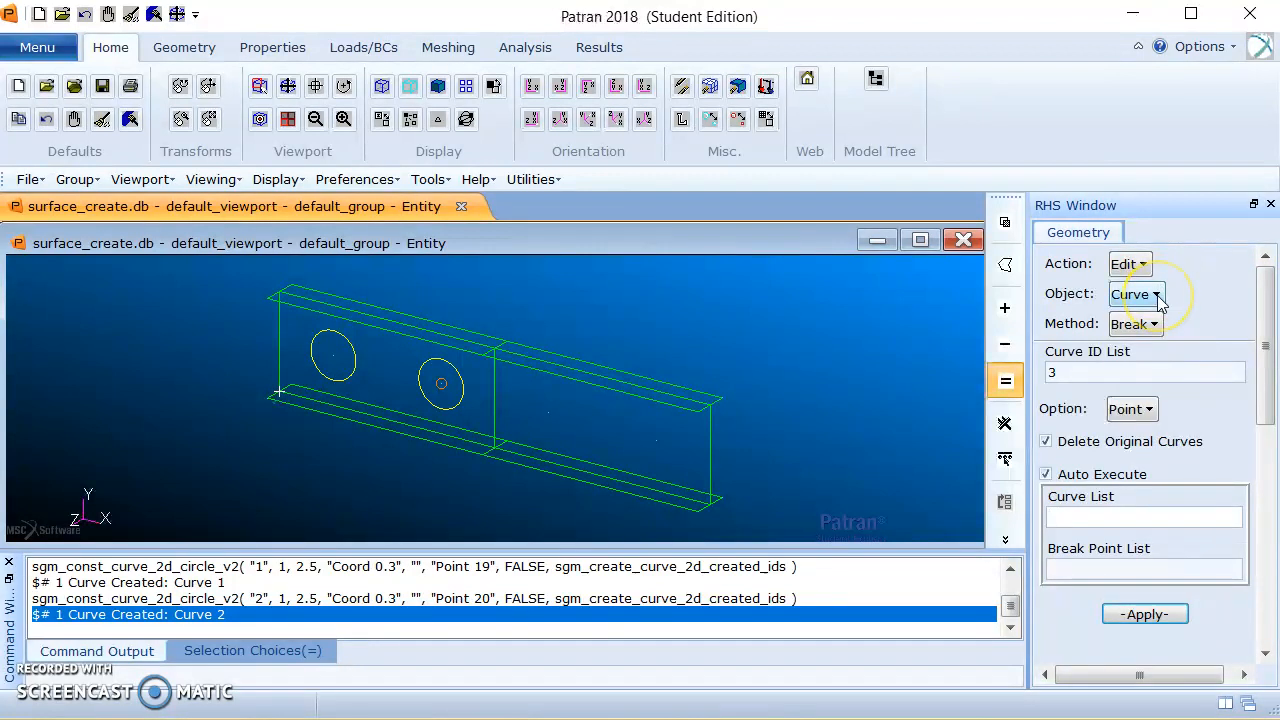
click(1157, 295)
click(1188, 369)
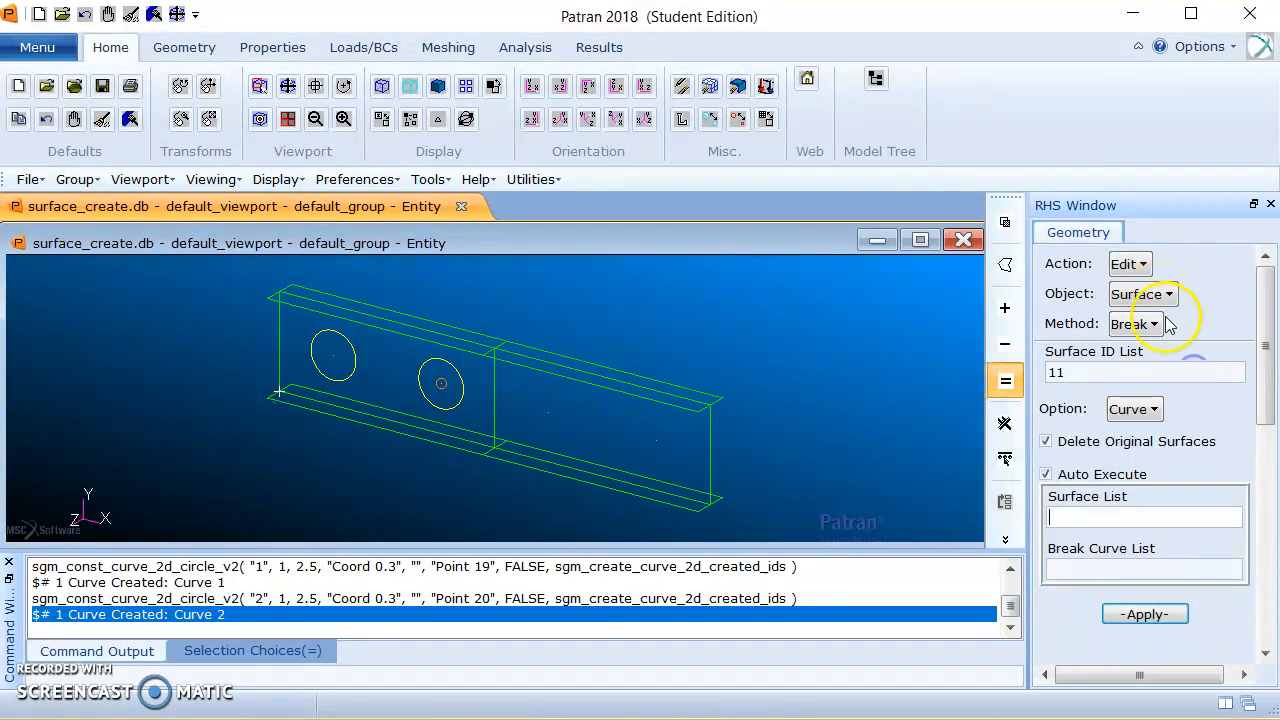
click(1149, 326)
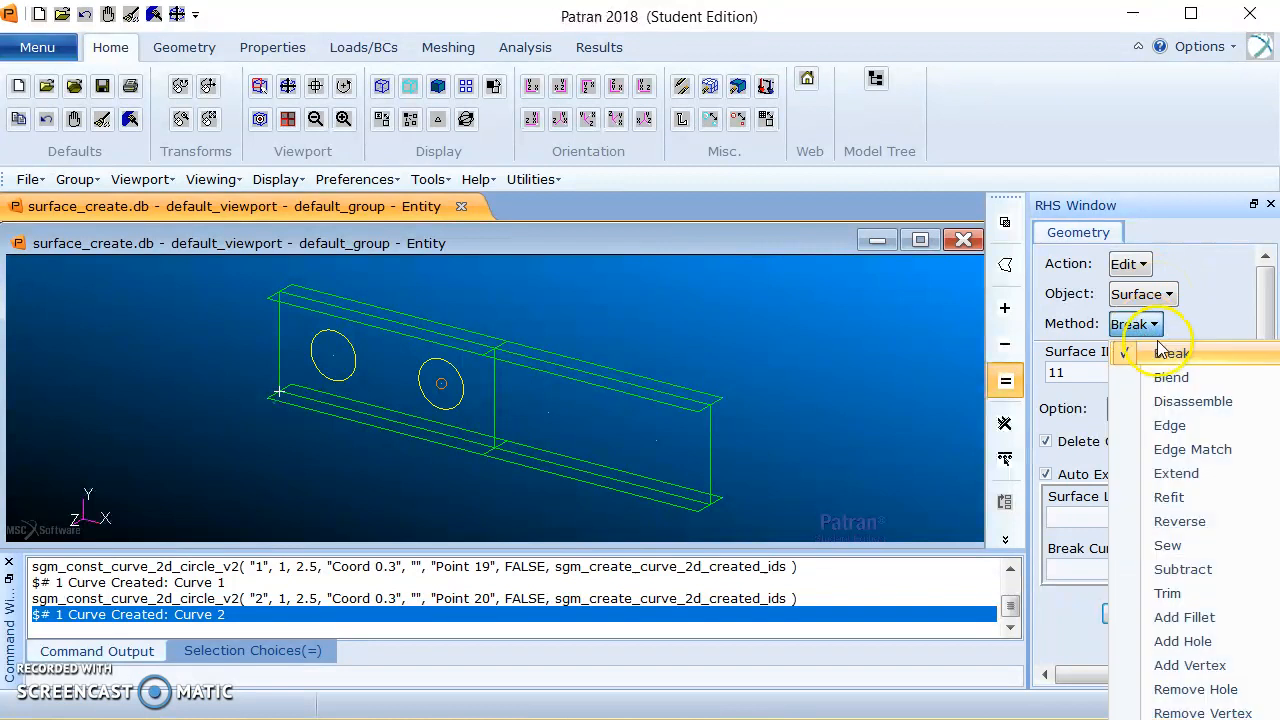
click(1203, 470)
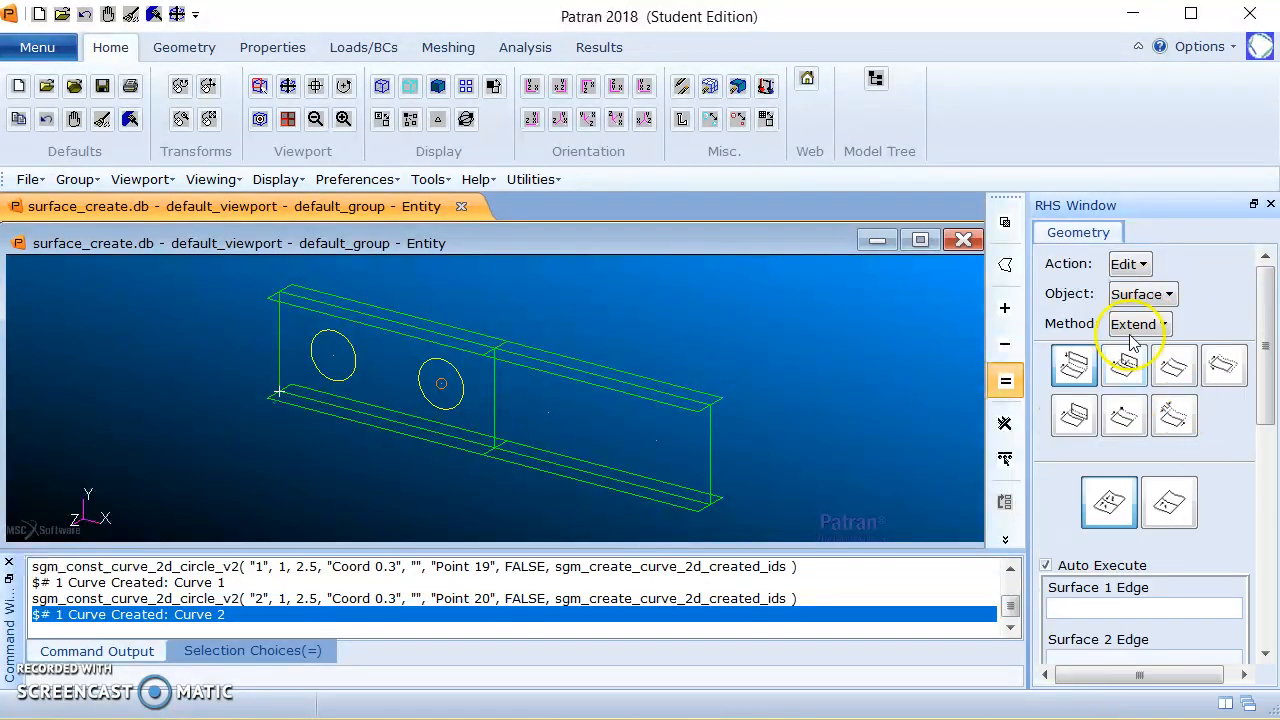
click(1178, 418)
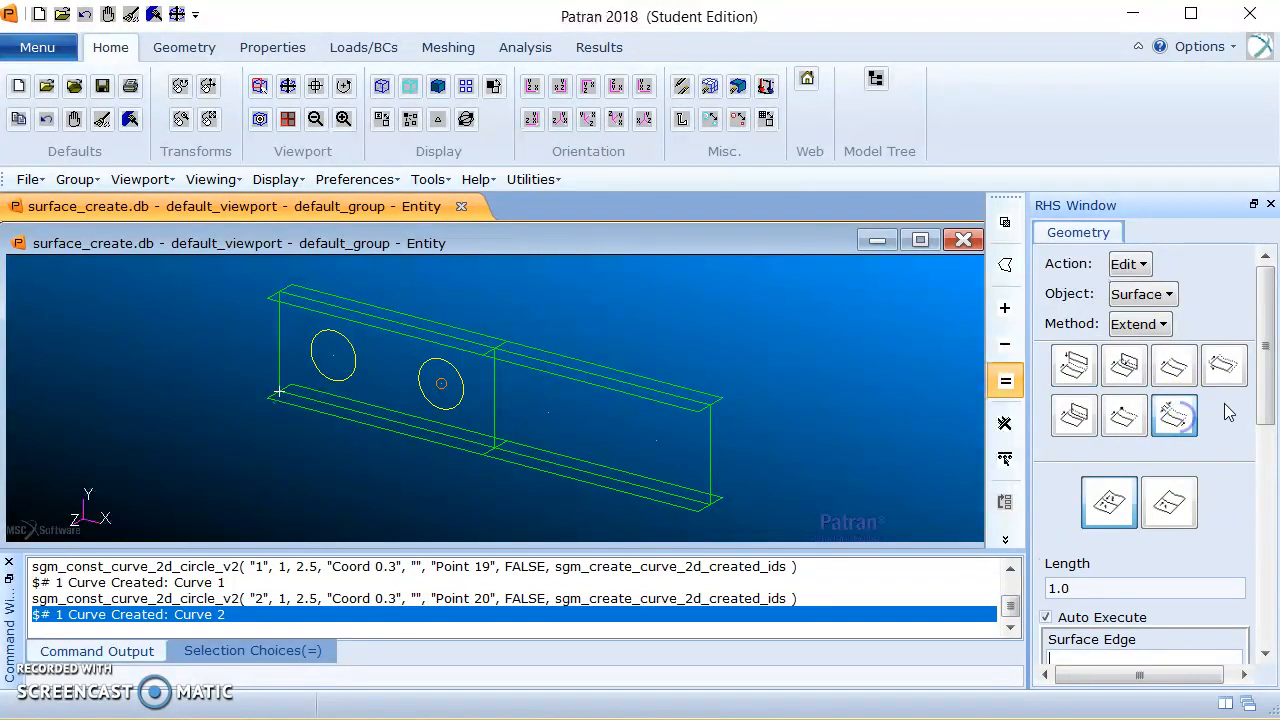
scroll(1264, 390, down, 3)
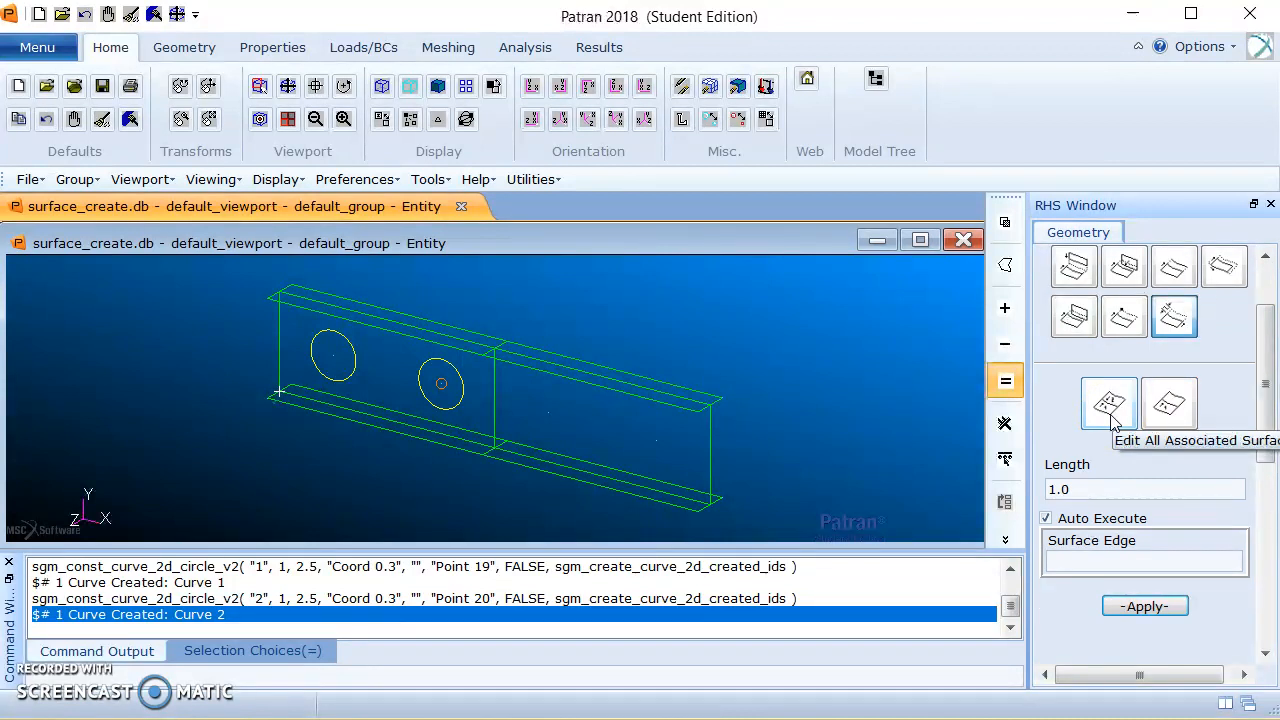
click(1083, 480)
click(1081, 489)
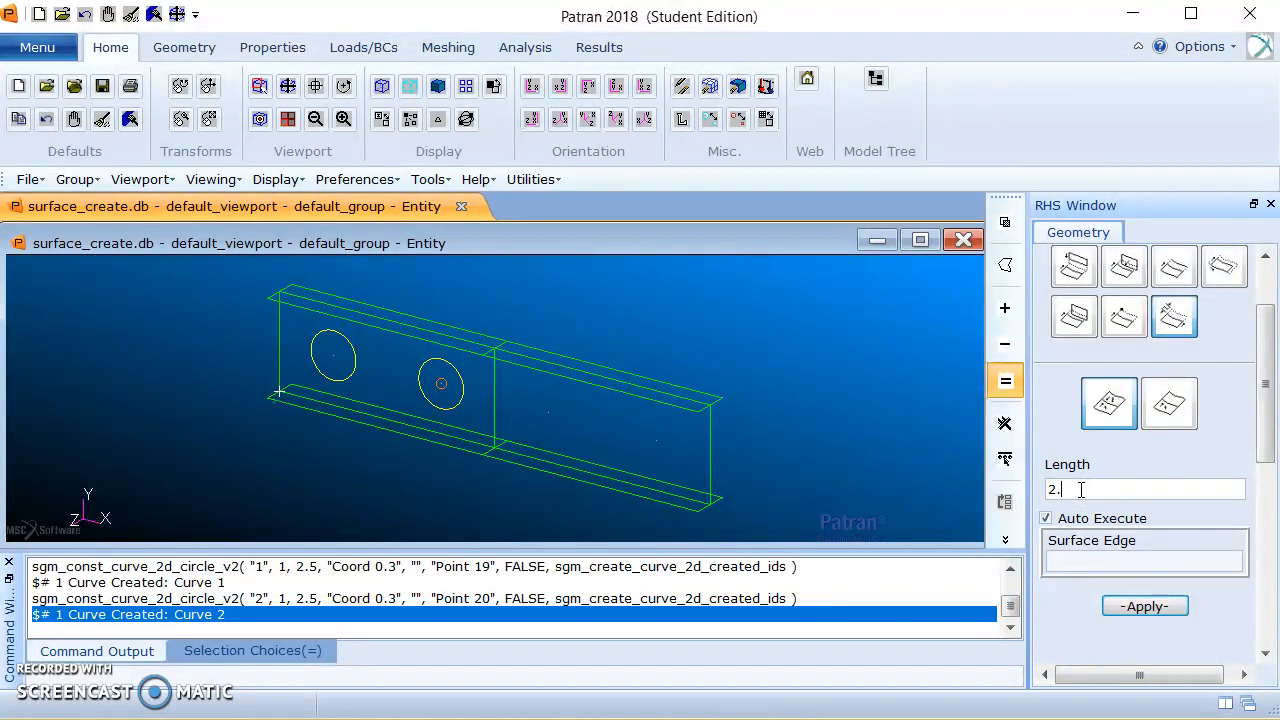
click(1045, 518)
Extend the free-end edges of the first I-beam segment, Surface 2.1, 3.1, 1.1, 4.1 and 5.1, by the set length.
click(1087, 556)
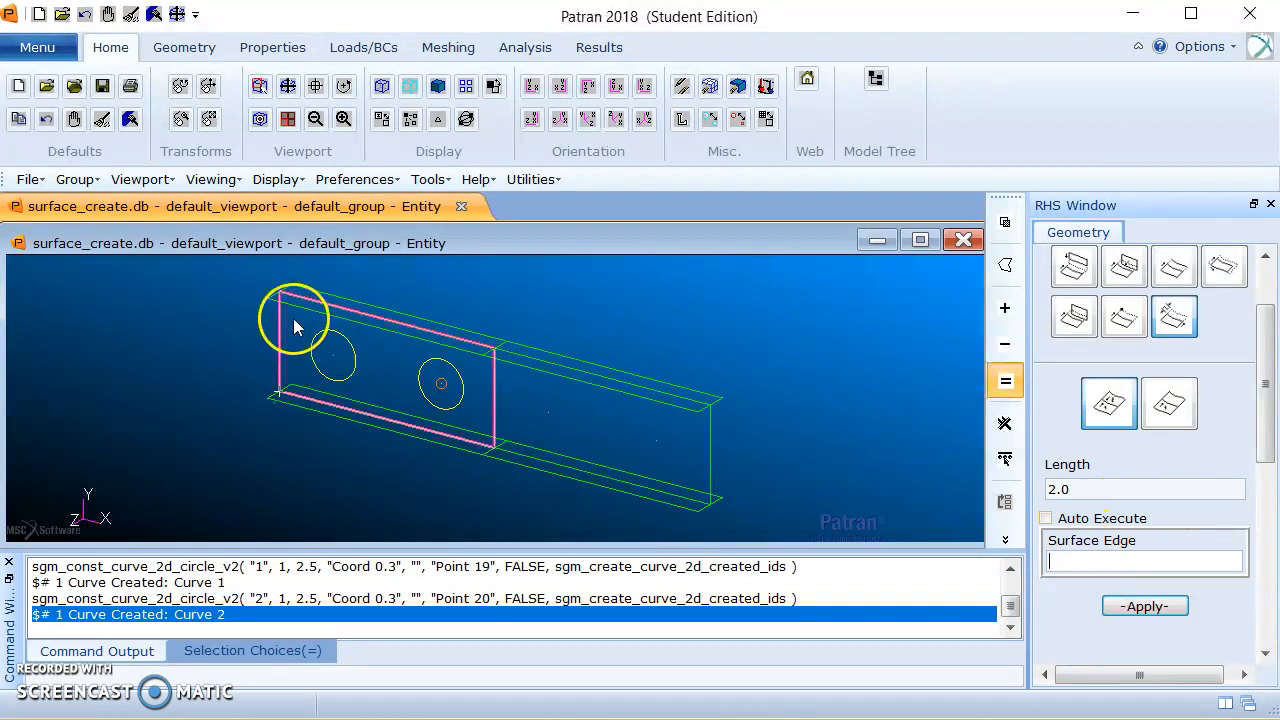
click(276, 292)
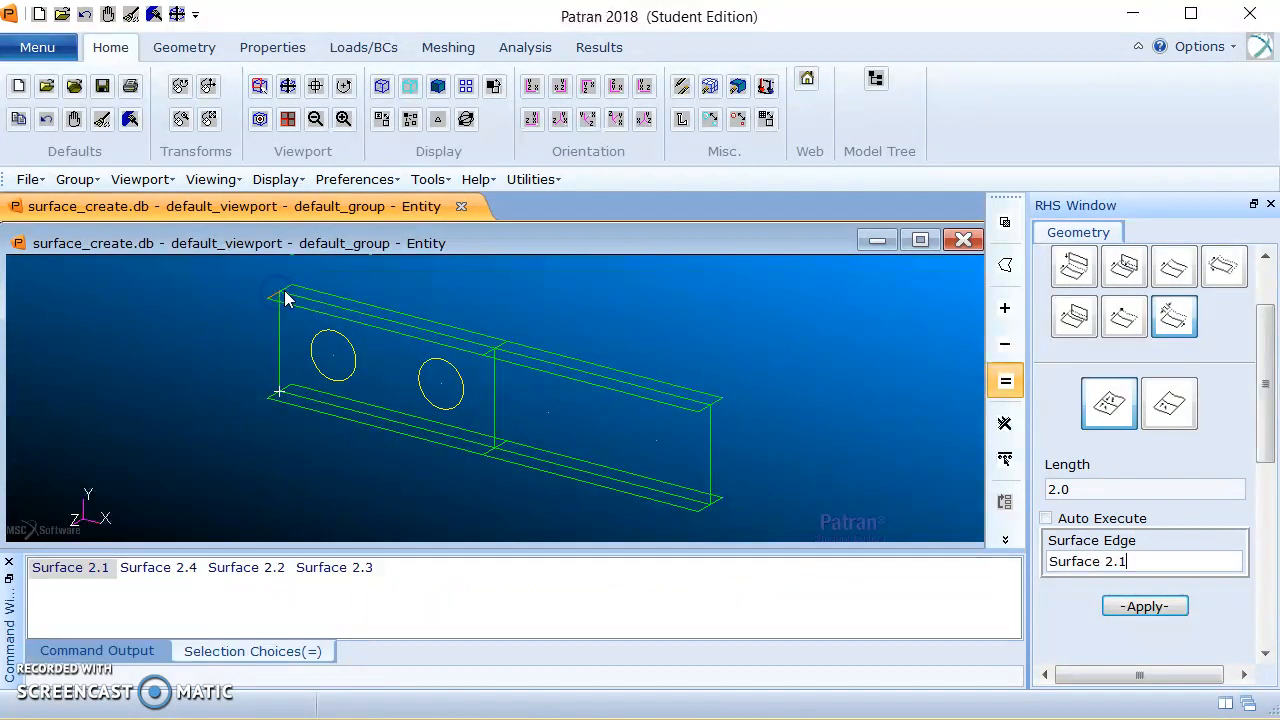
click(284, 293)
click(276, 325)
click(276, 393)
scroll(278, 343, up, 2)
scroll(291, 294, down, 1)
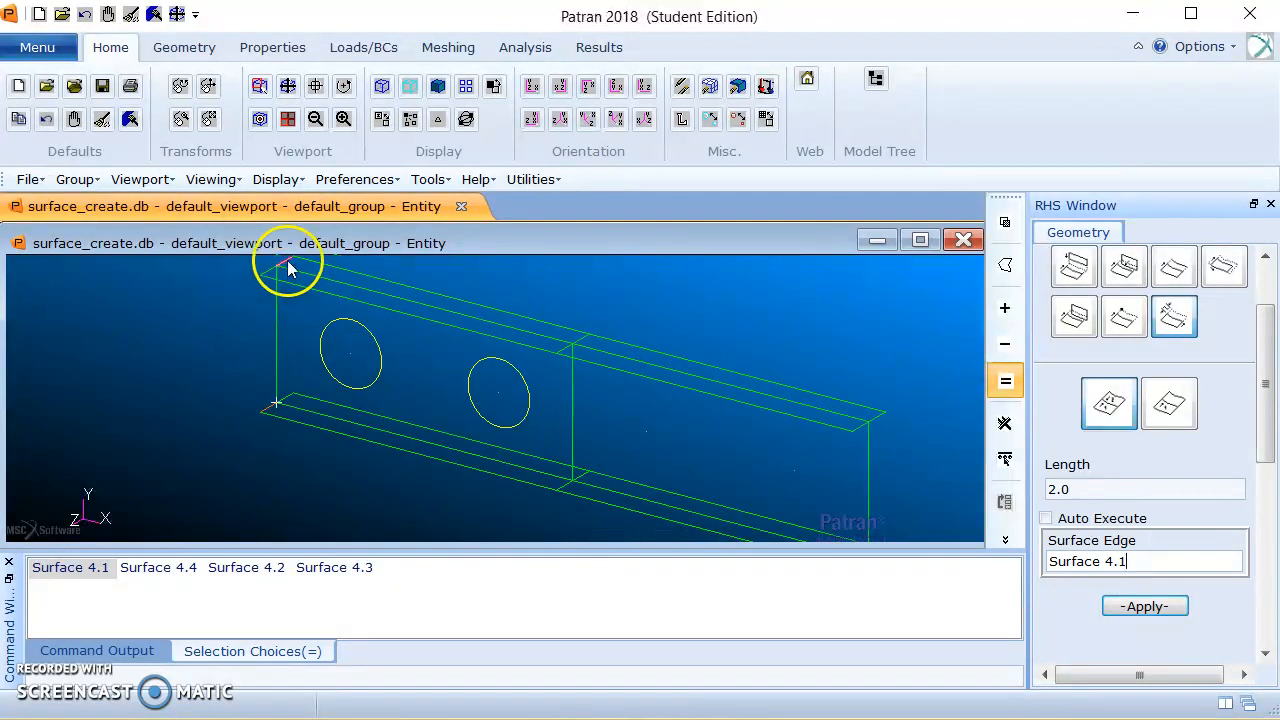
click(270, 271)
click(277, 320)
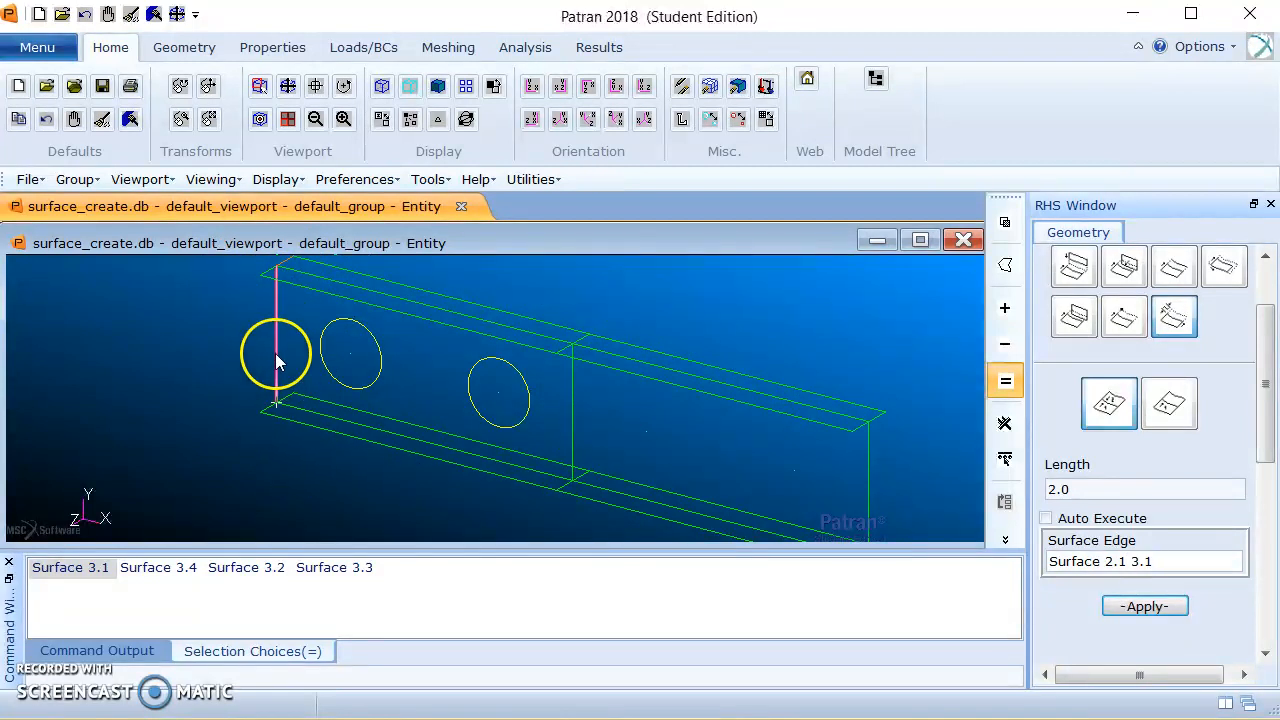
click(276, 411)
click(272, 409)
click(286, 406)
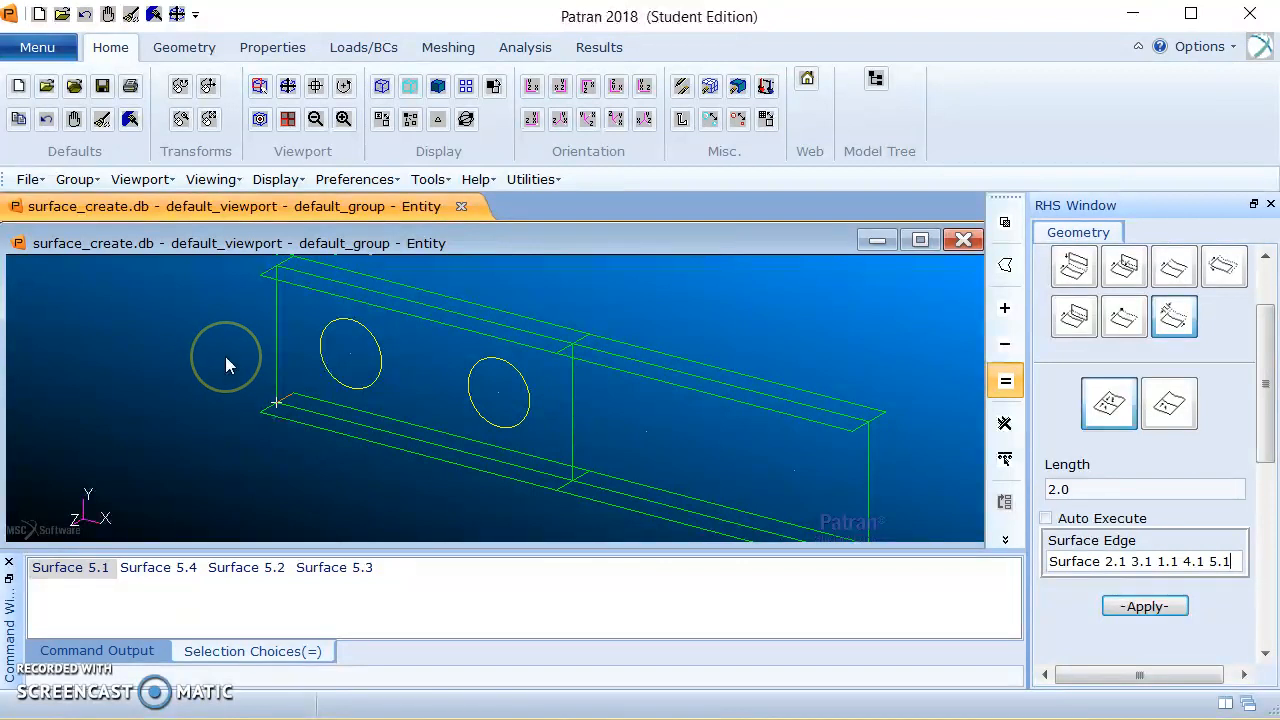
click(1144, 607)
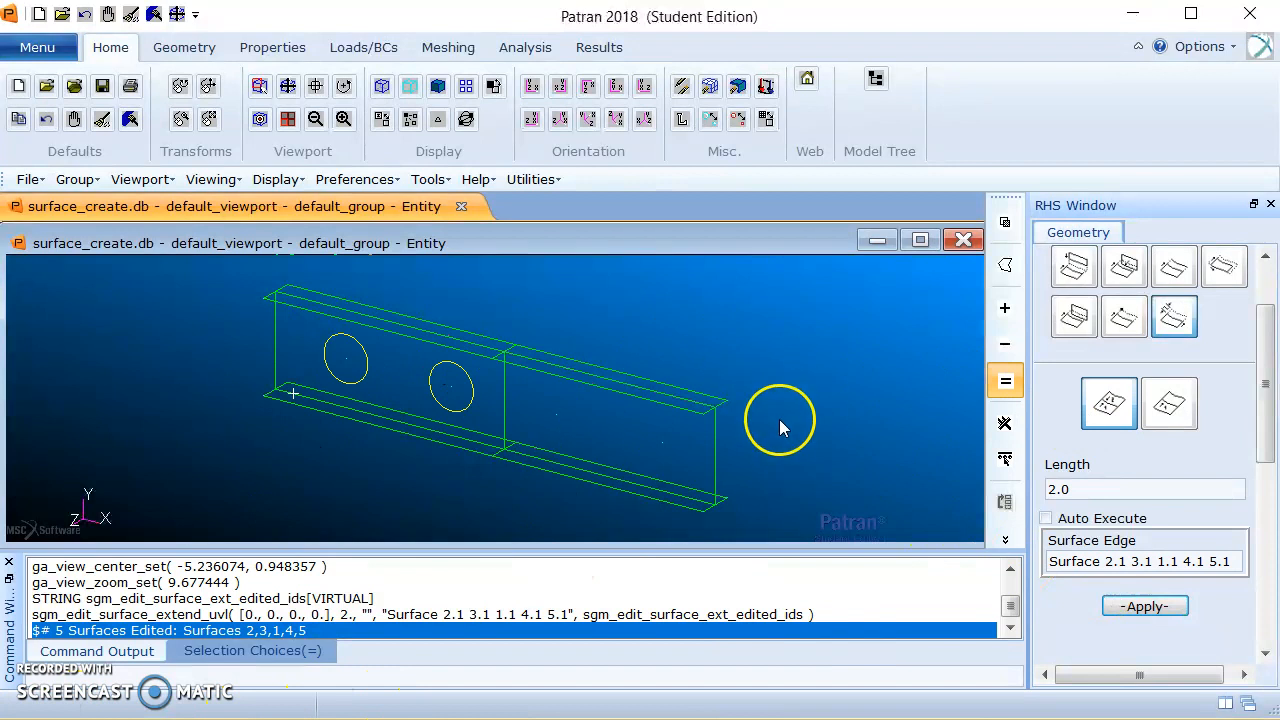
Set up surface editing with the Break method and Curve option, with Auto Execute off.
drag(1268, 371, 1268, 300)
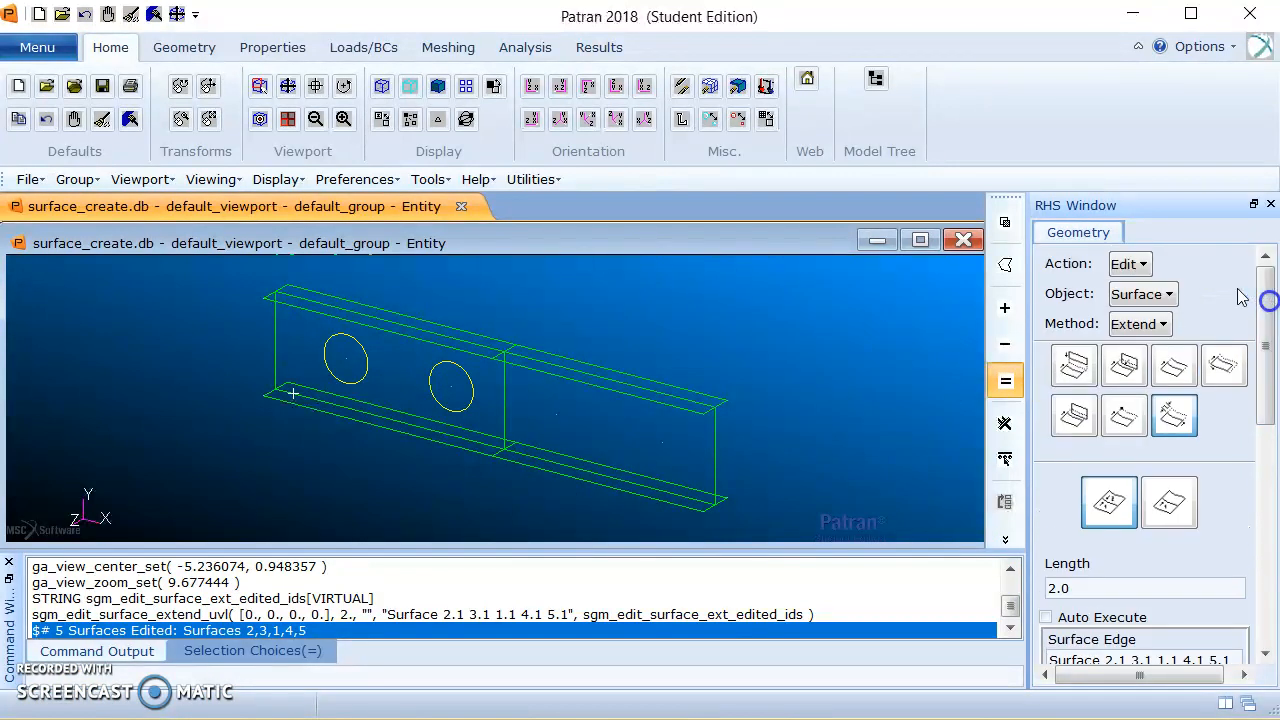
click(1160, 294)
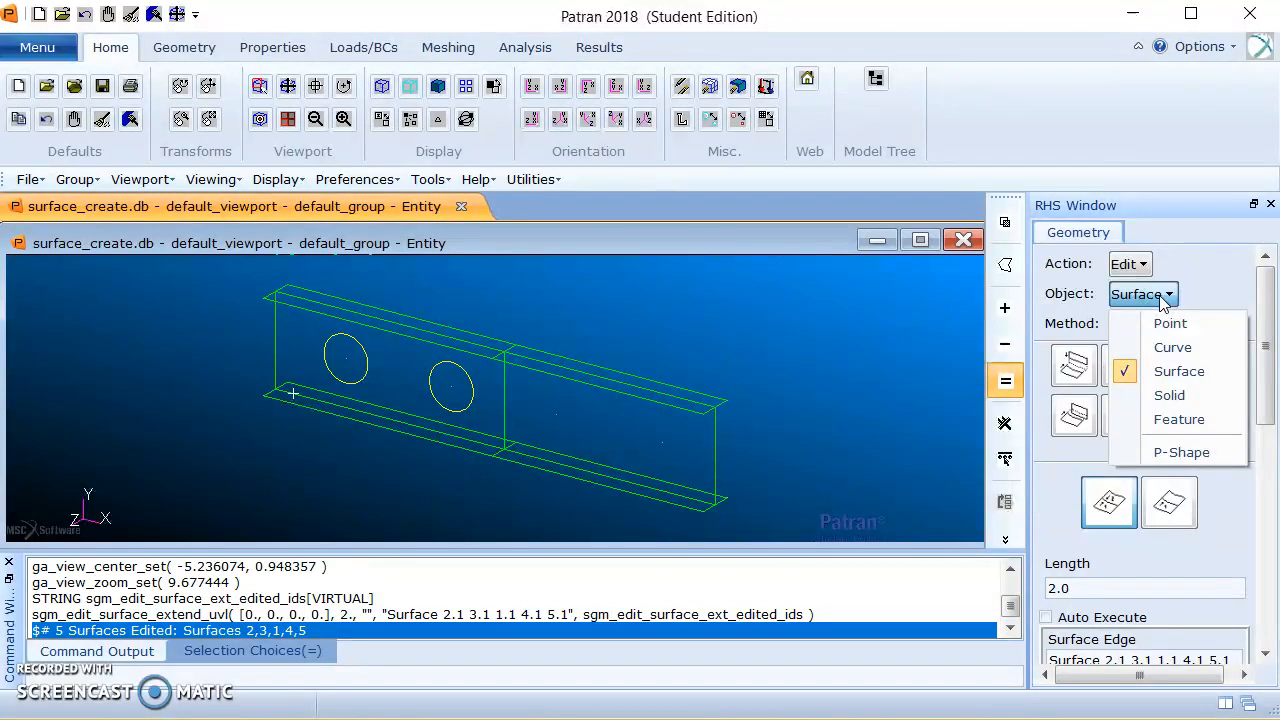
click(1174, 347)
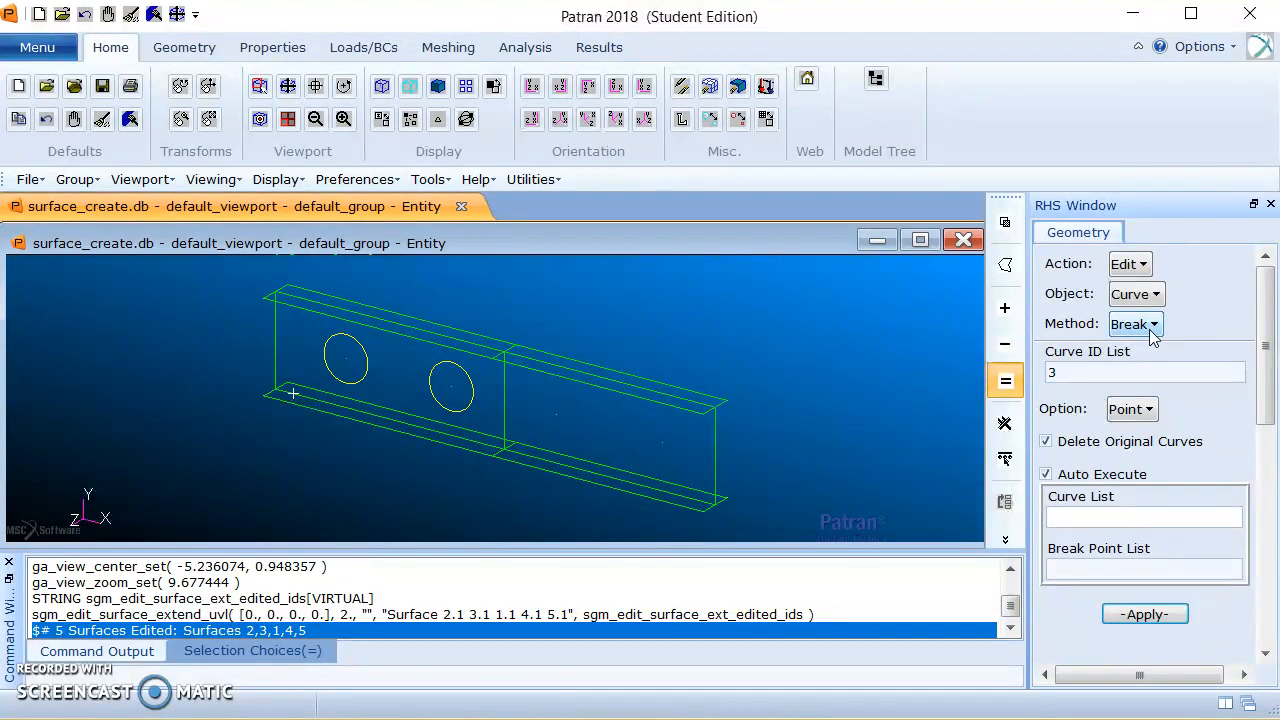
click(1262, 350)
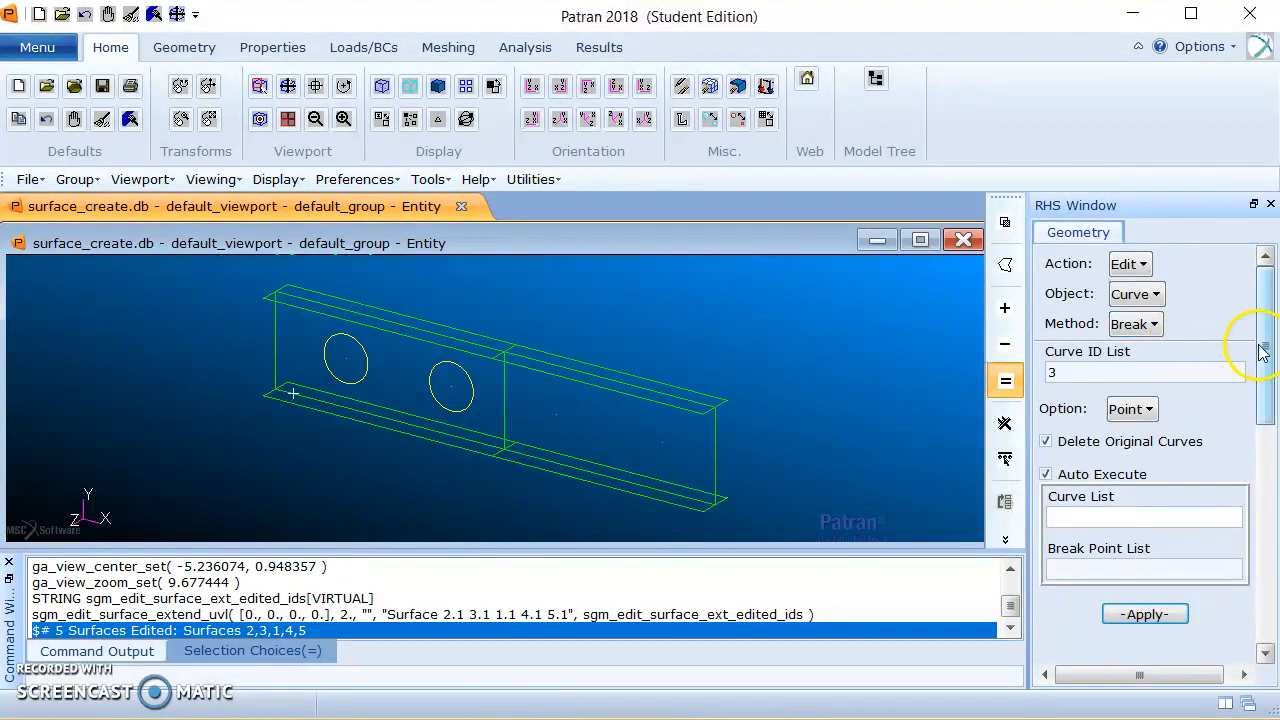
click(1135, 410)
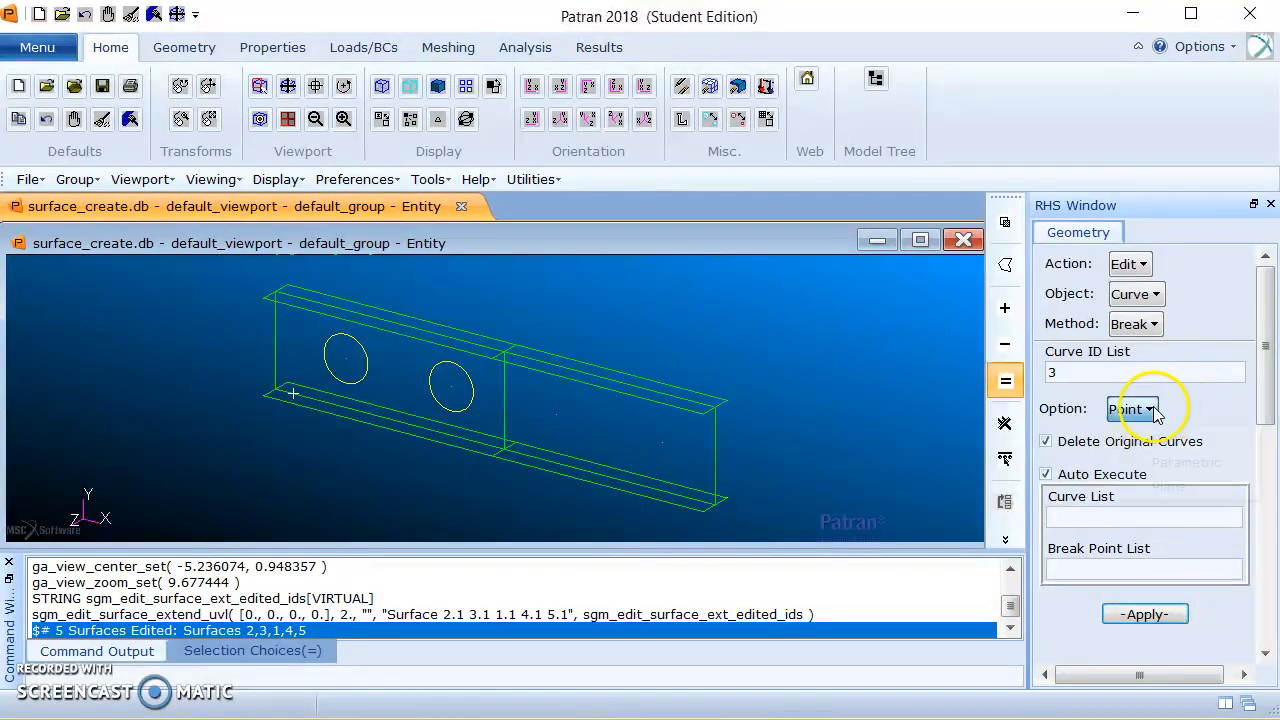
click(1155, 328)
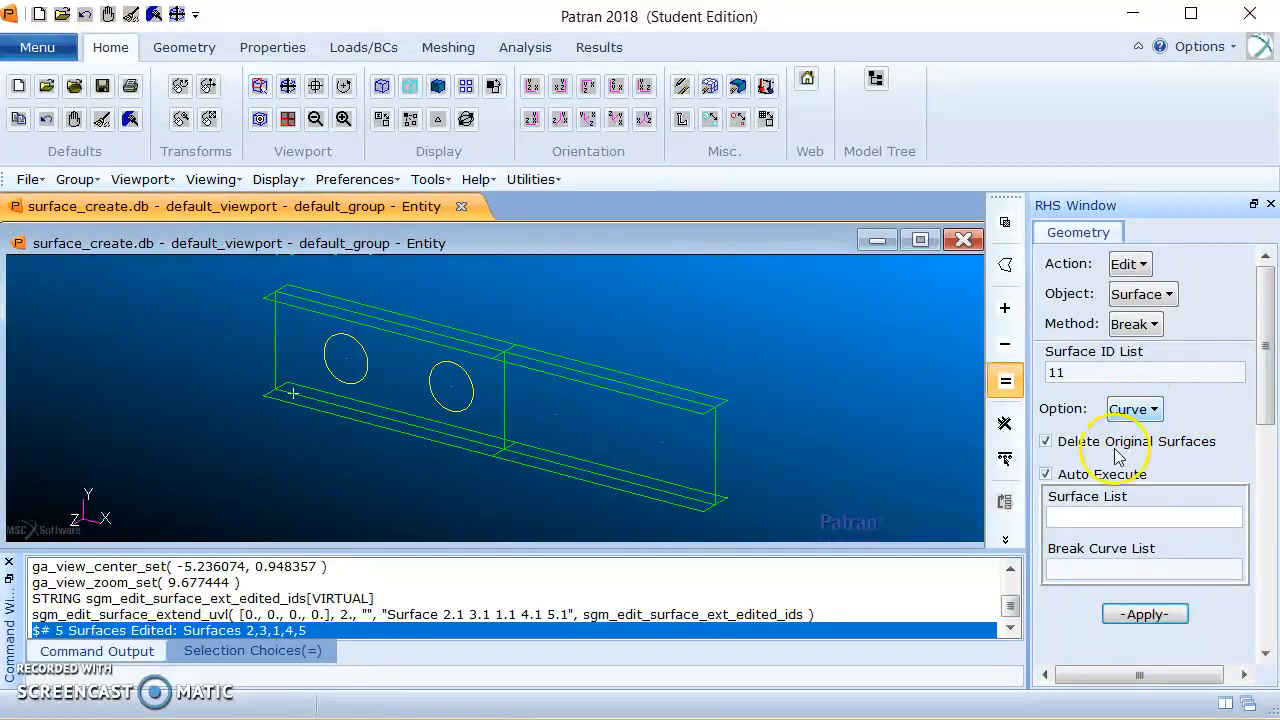
click(1080, 476)
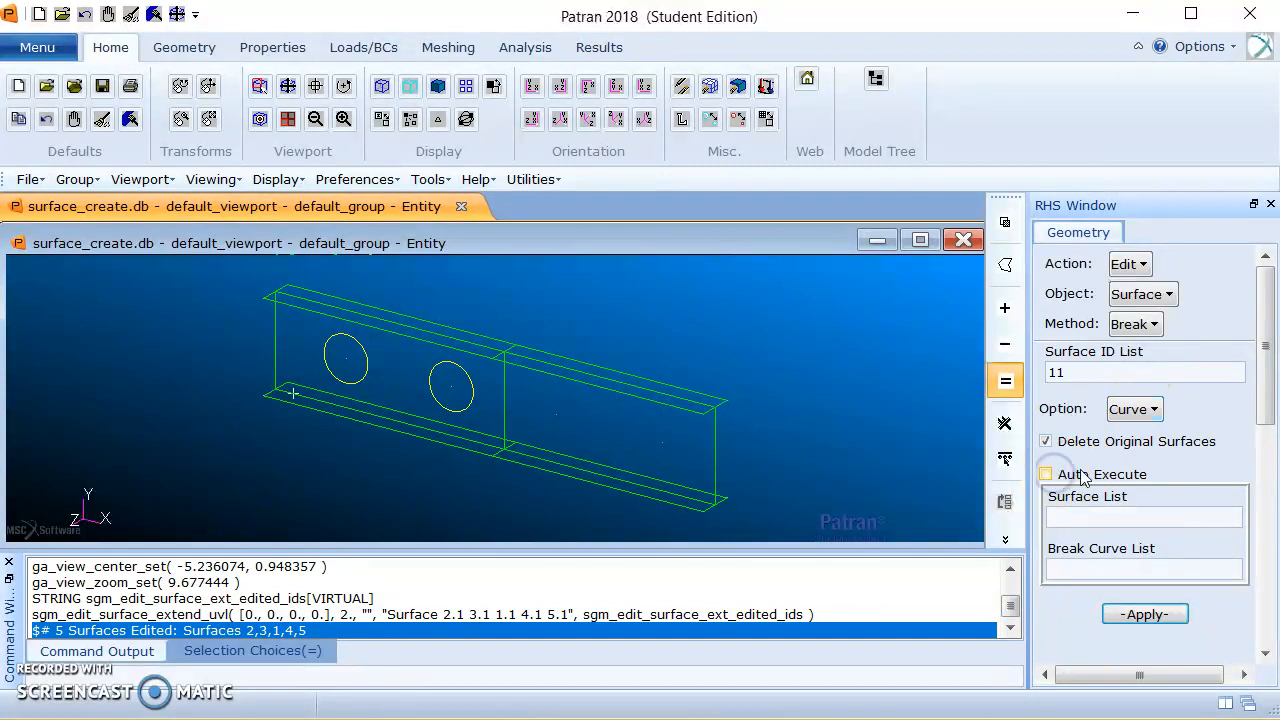
Break web Surface 1 with circle Curves 1 and 2, agreeing to delete the original surface.
click(1110, 516)
click(366, 398)
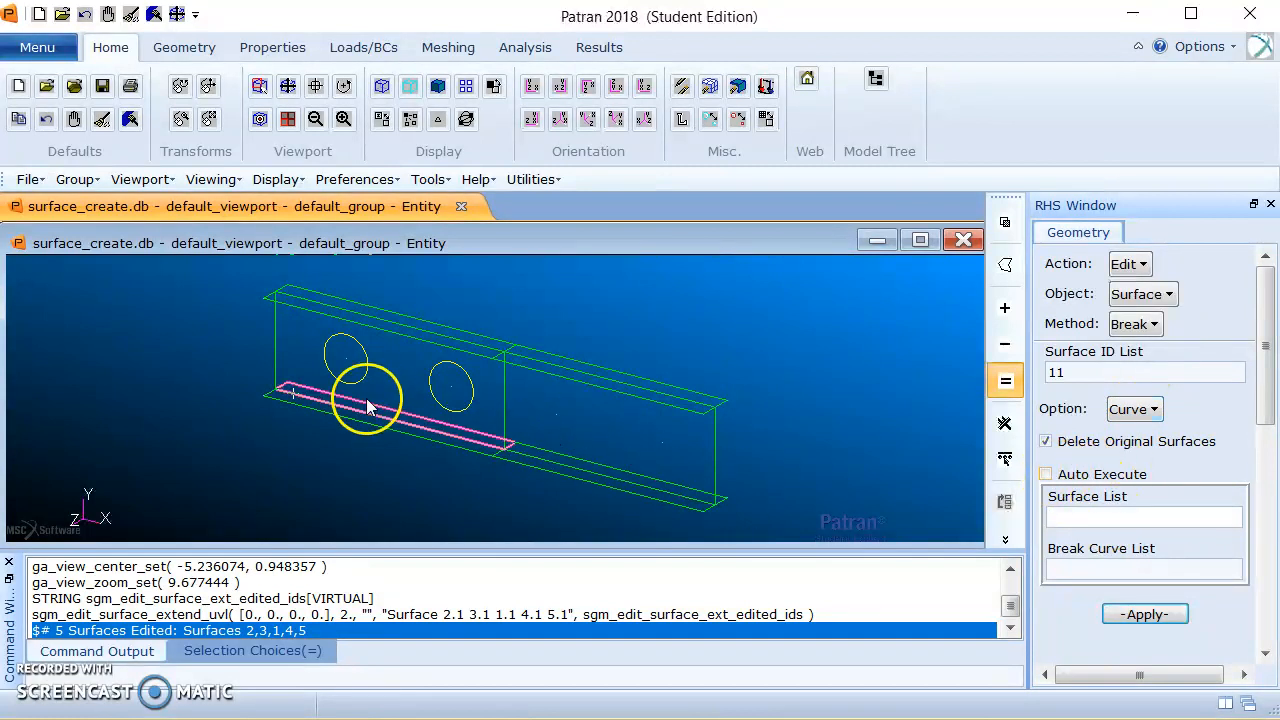
click(407, 358)
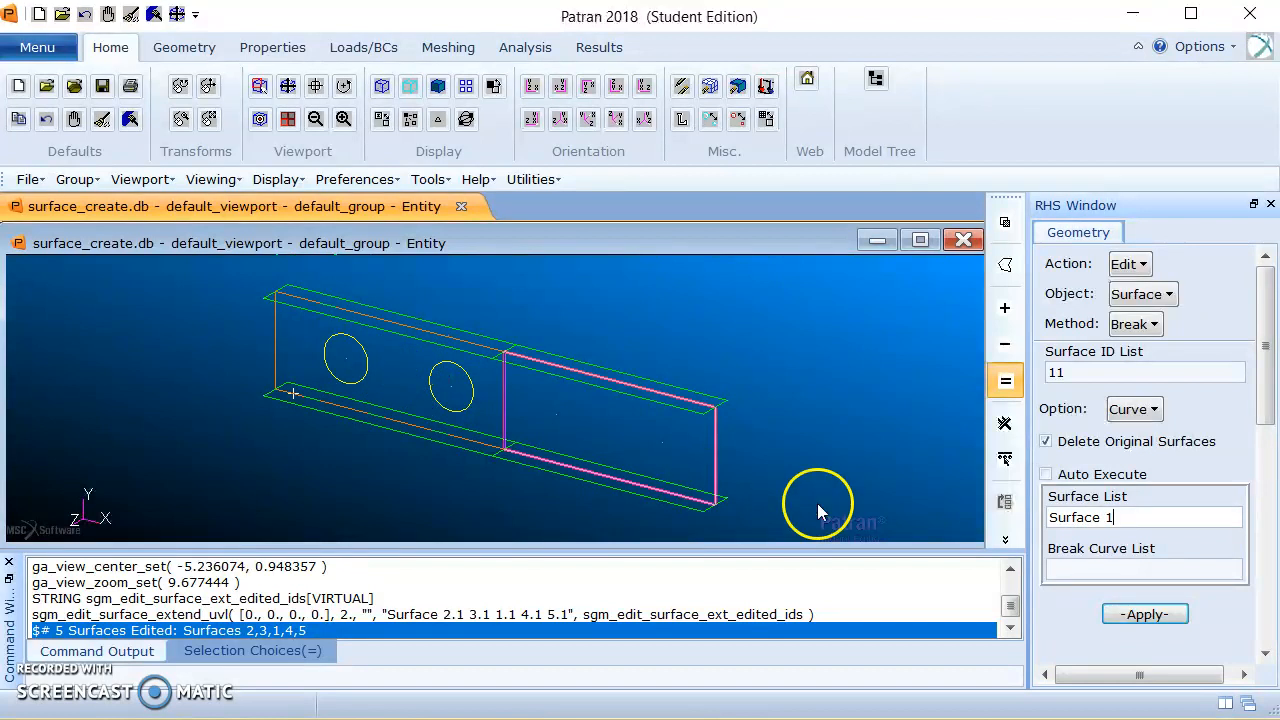
click(1090, 567)
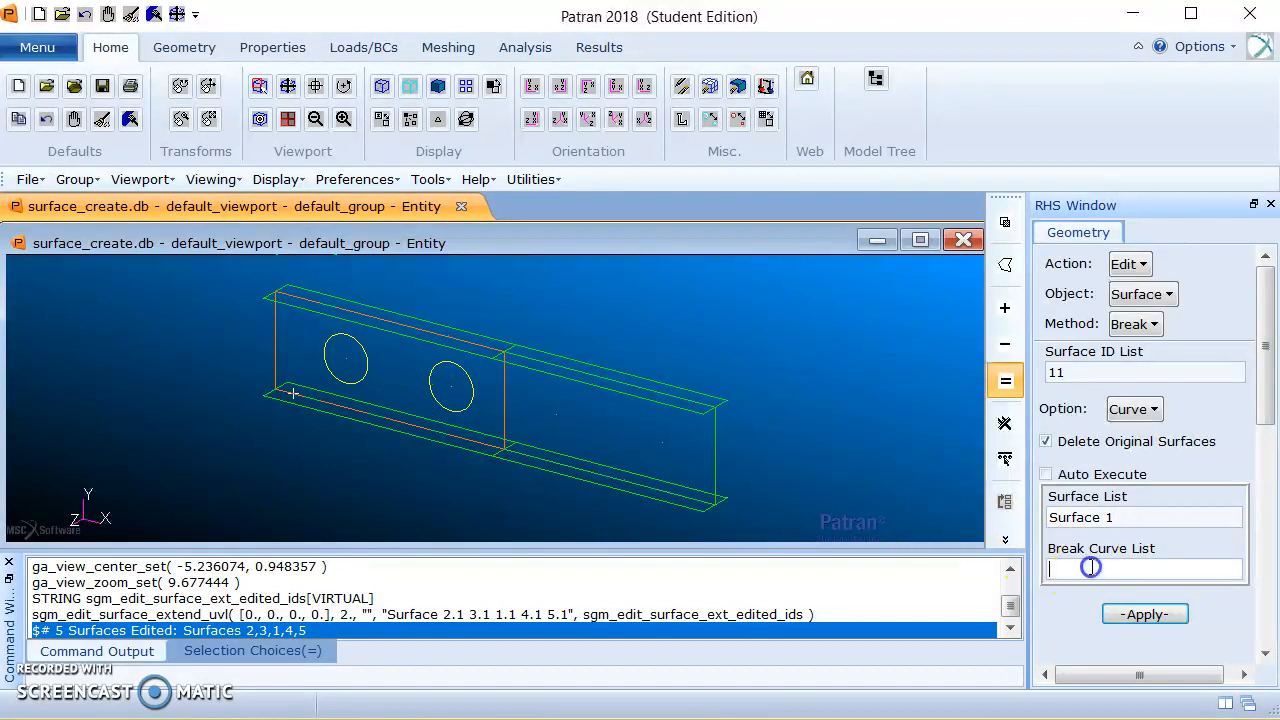
click(366, 358)
click(445, 365)
click(1200, 556)
click(1270, 387)
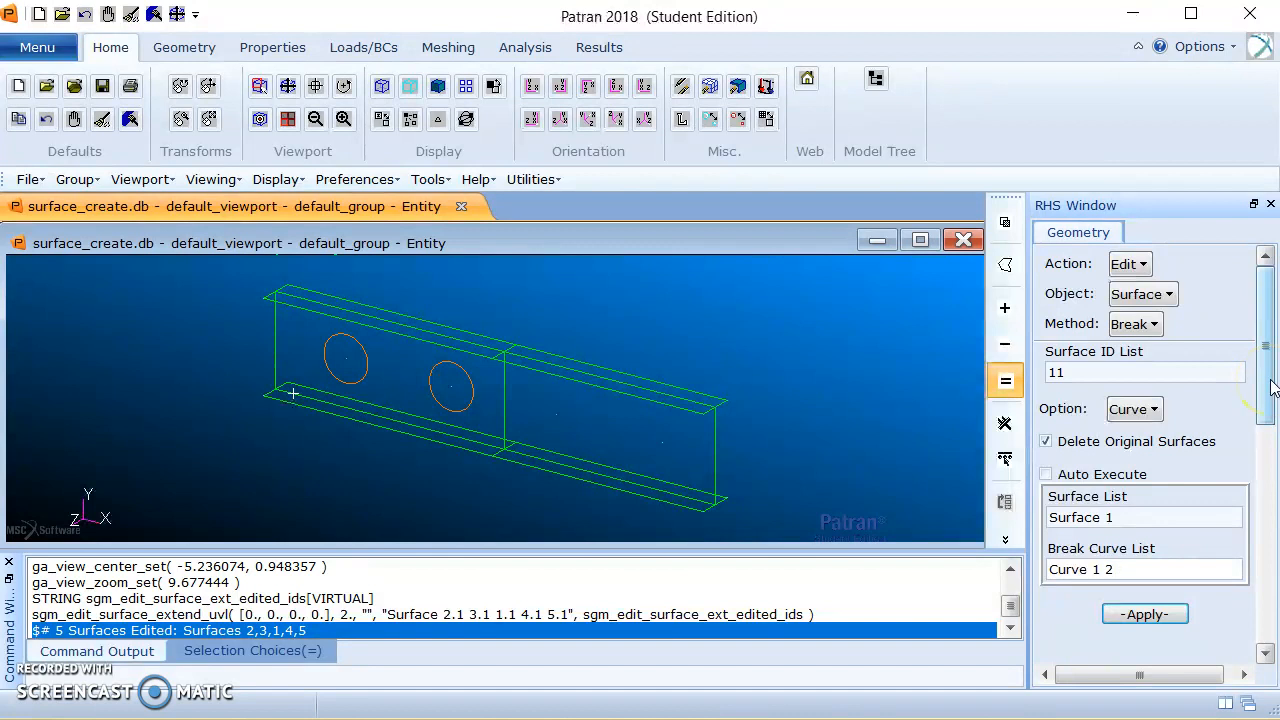
scroll(1265, 395, down, 2)
click(1143, 551)
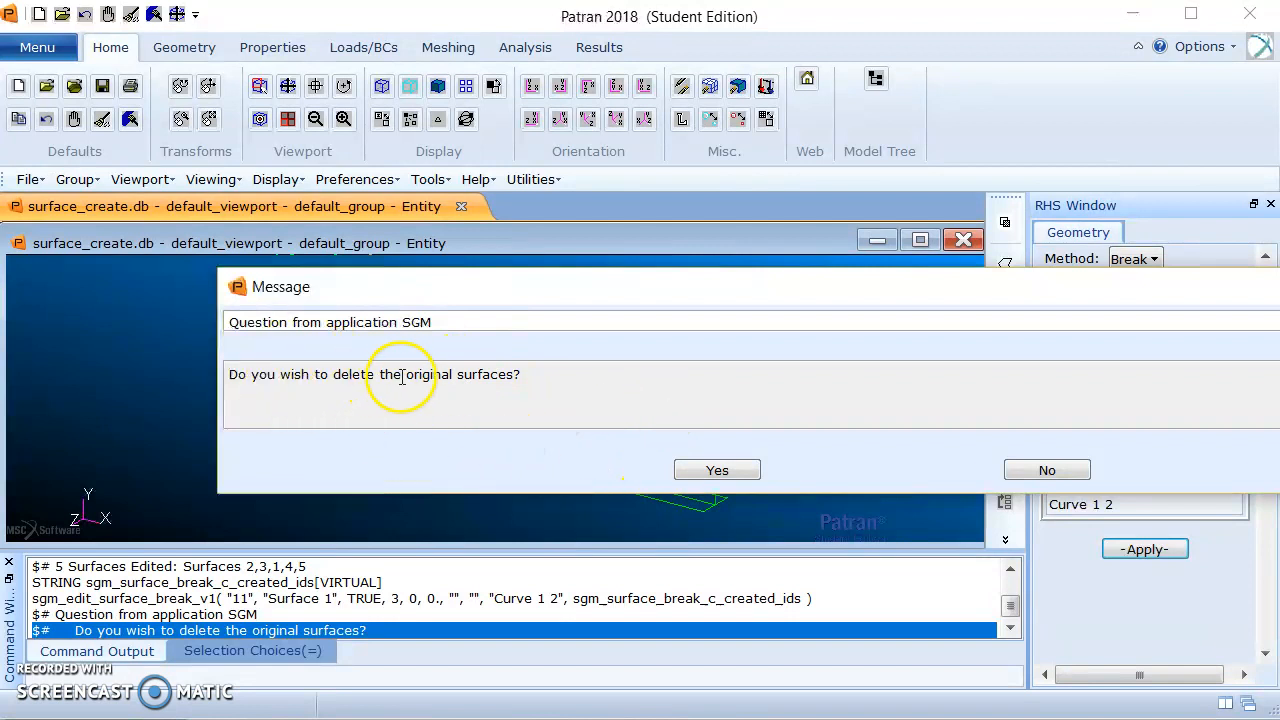
click(718, 472)
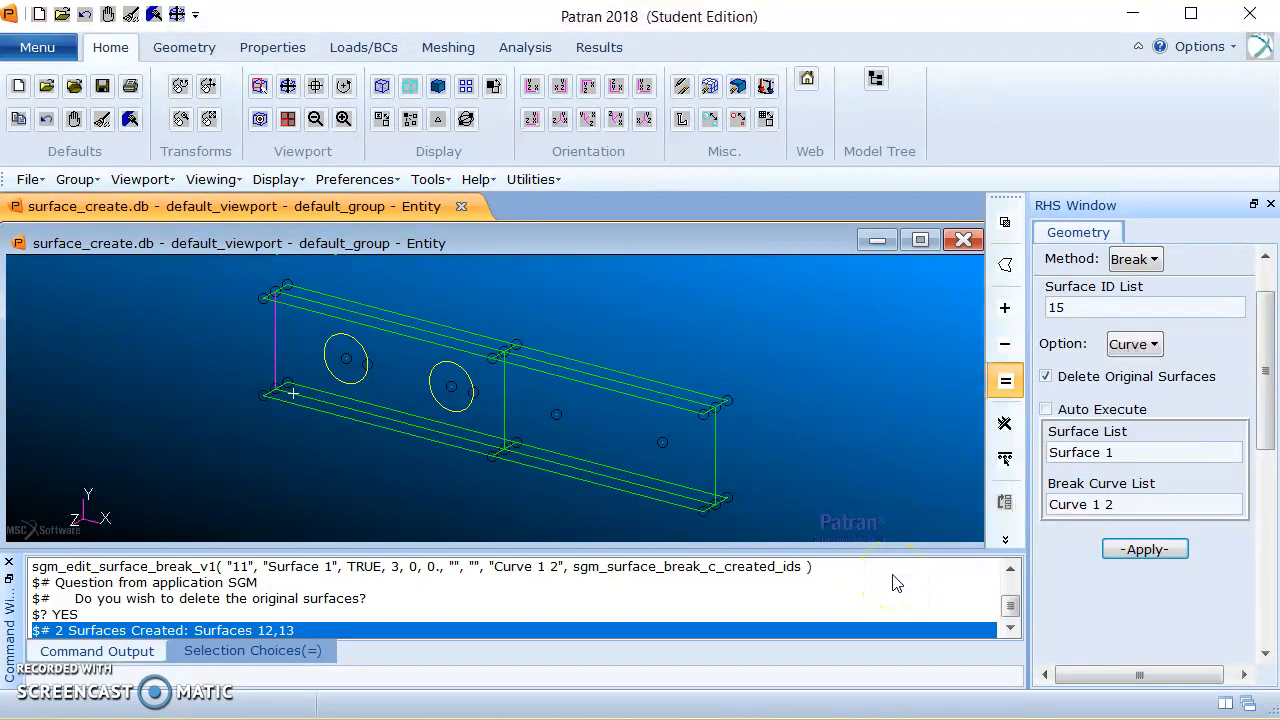
Delete circular Surfaces 12 and 14 from the first web and display the model with smooth shading.
drag(1262, 330, 1263, 286)
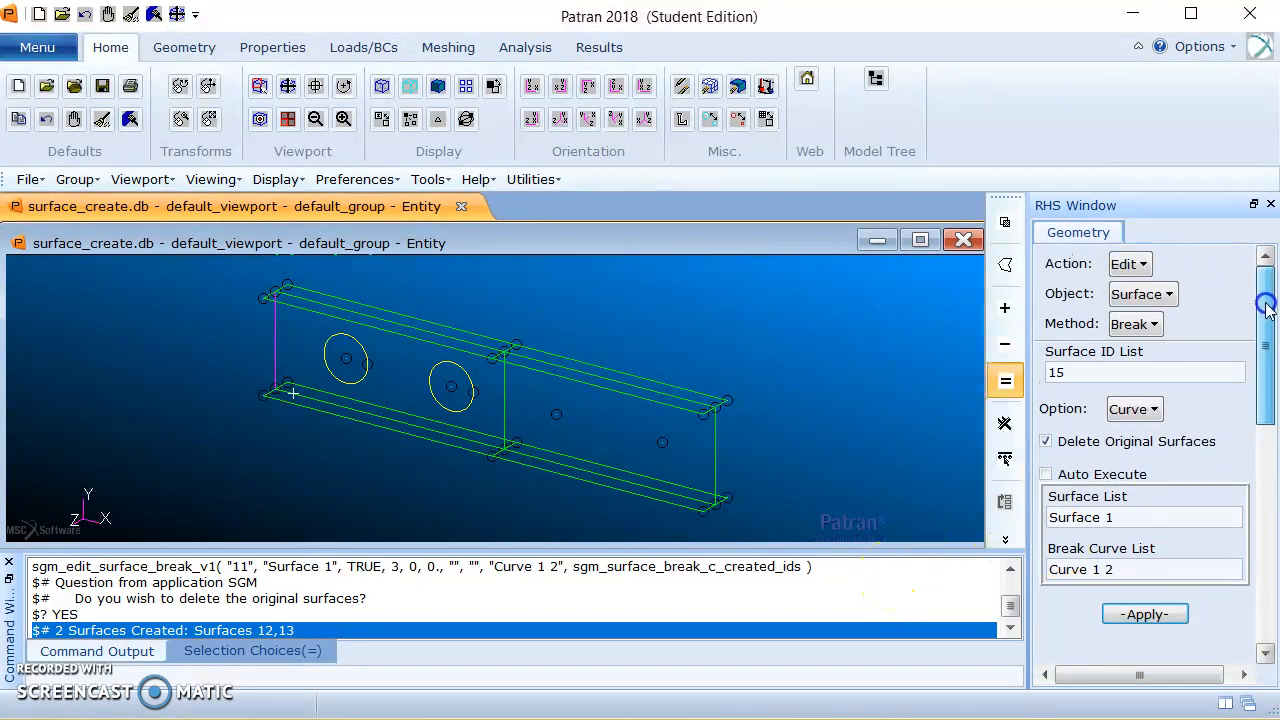
click(1147, 262)
click(1180, 312)
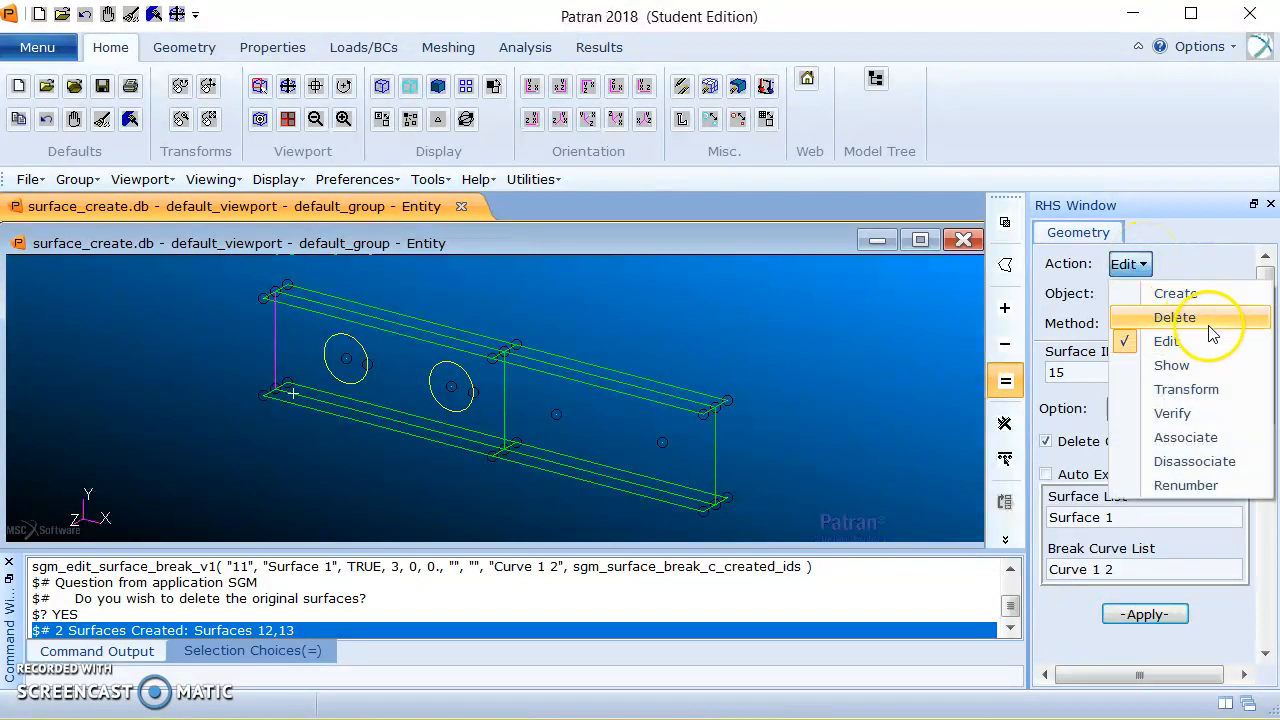
click(1140, 295)
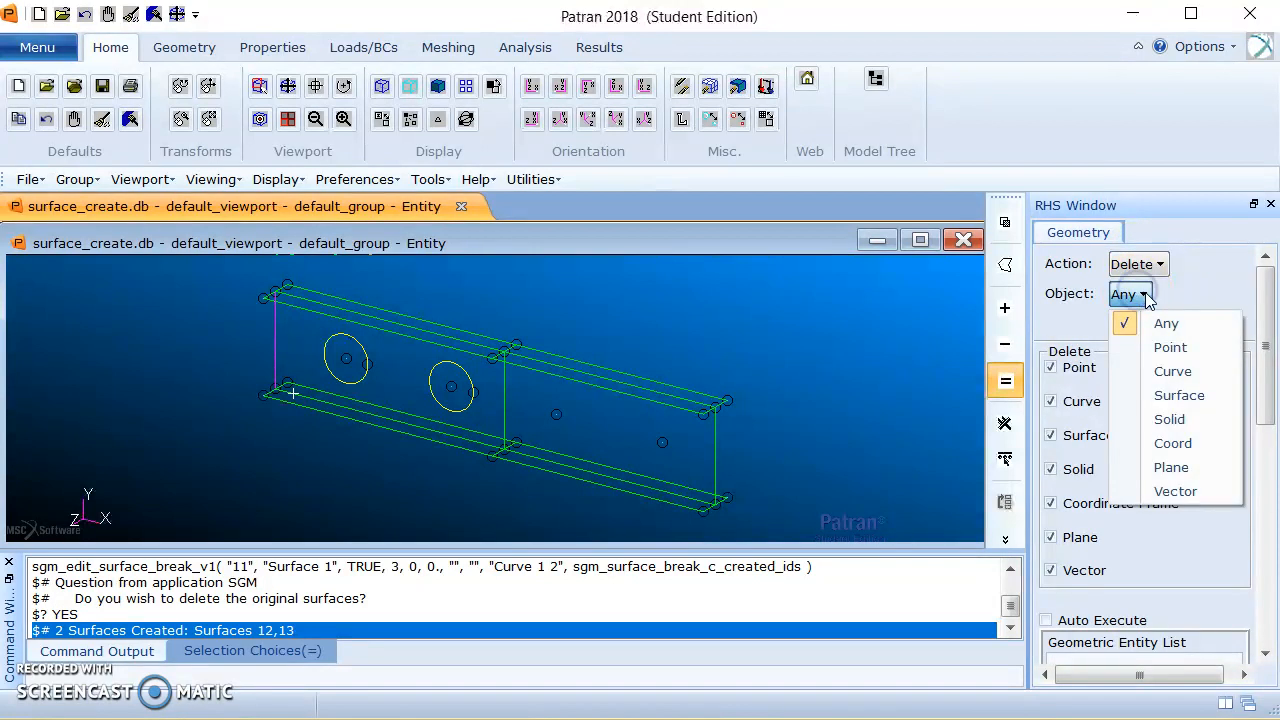
click(1185, 395)
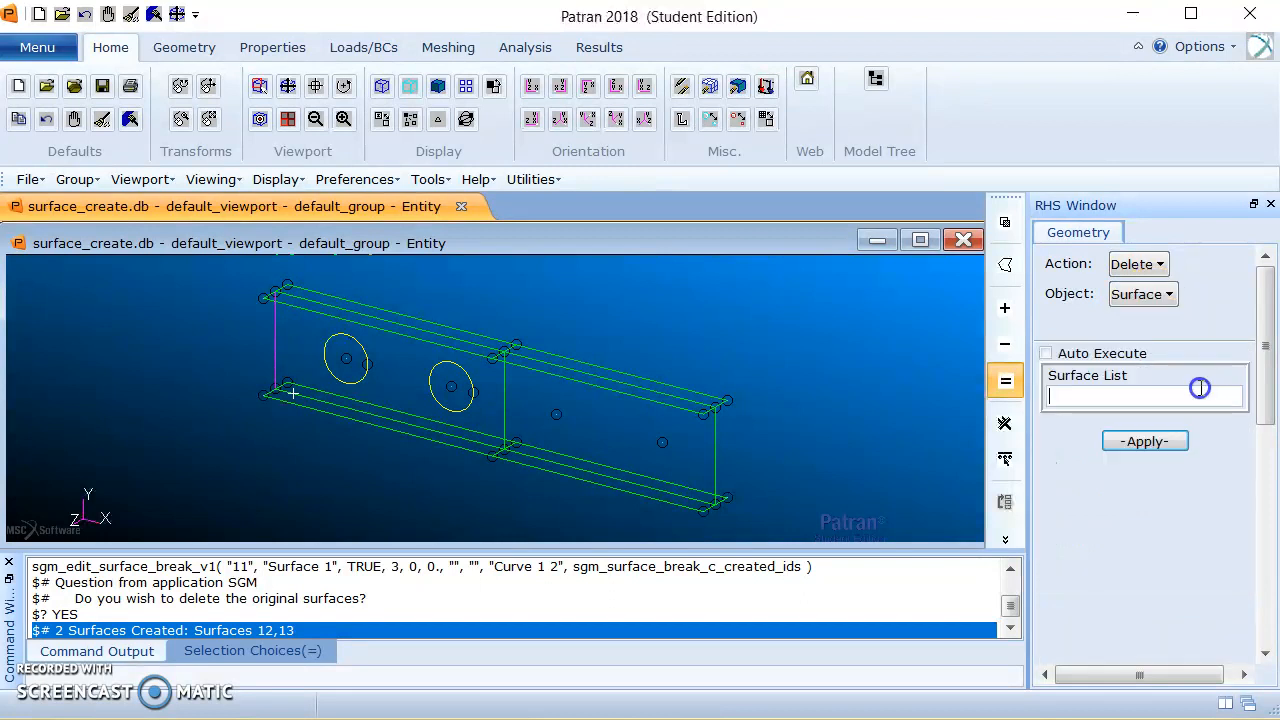
click(1087, 393)
click(357, 342)
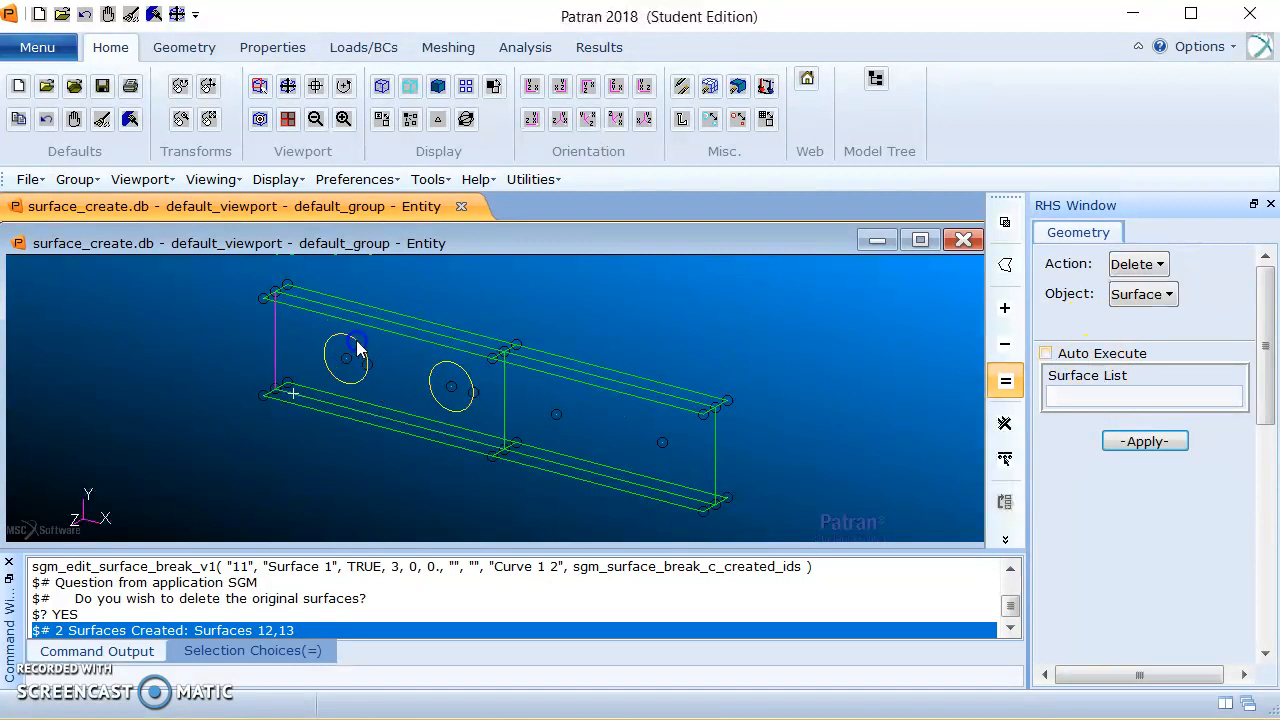
click(440, 368)
click(500, 386)
click(434, 394)
click(1080, 394)
click(1138, 447)
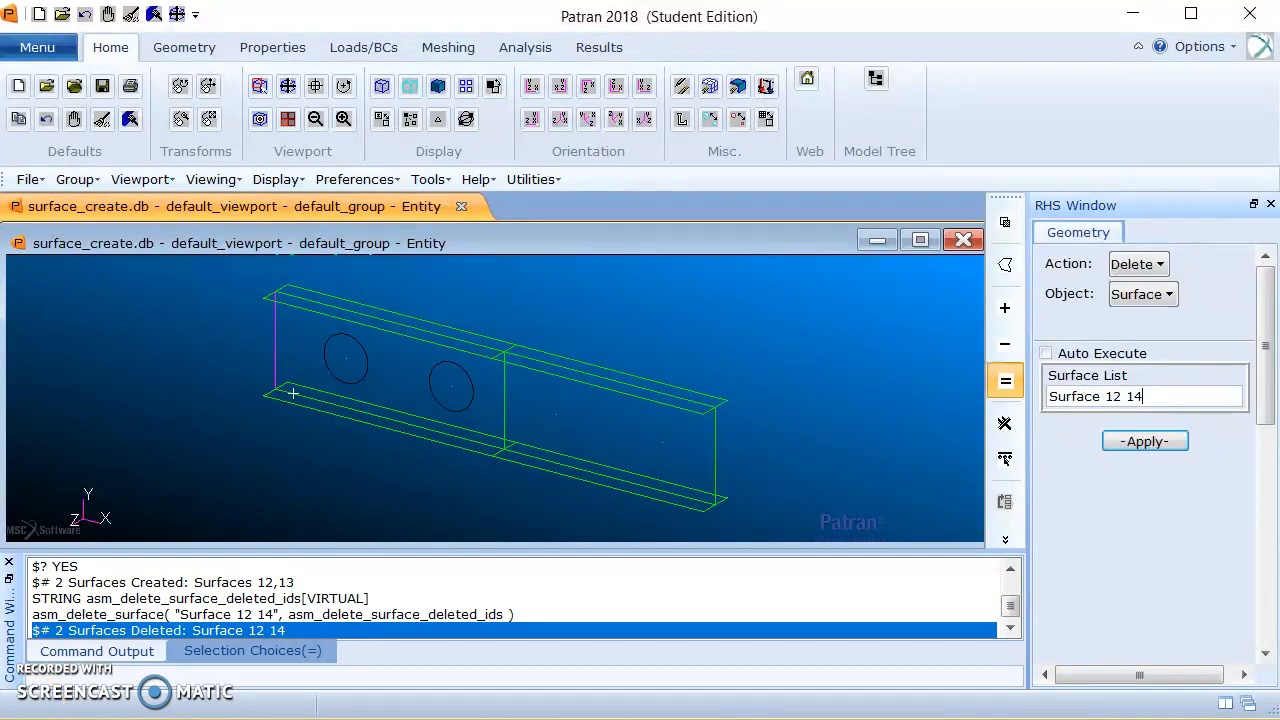
click(438, 87)
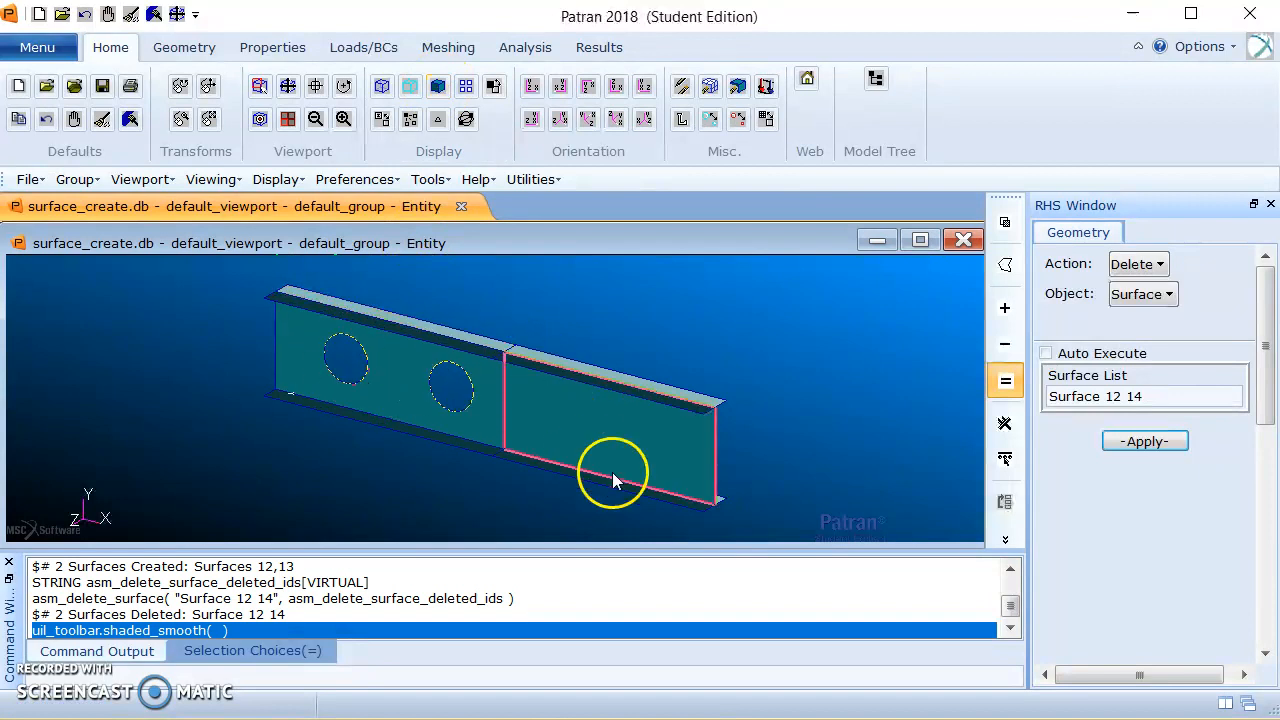
Display the model in wireframe and set up surface editing with the Add Hole method, Center Point option and hole radius 2.5.
click(382, 88)
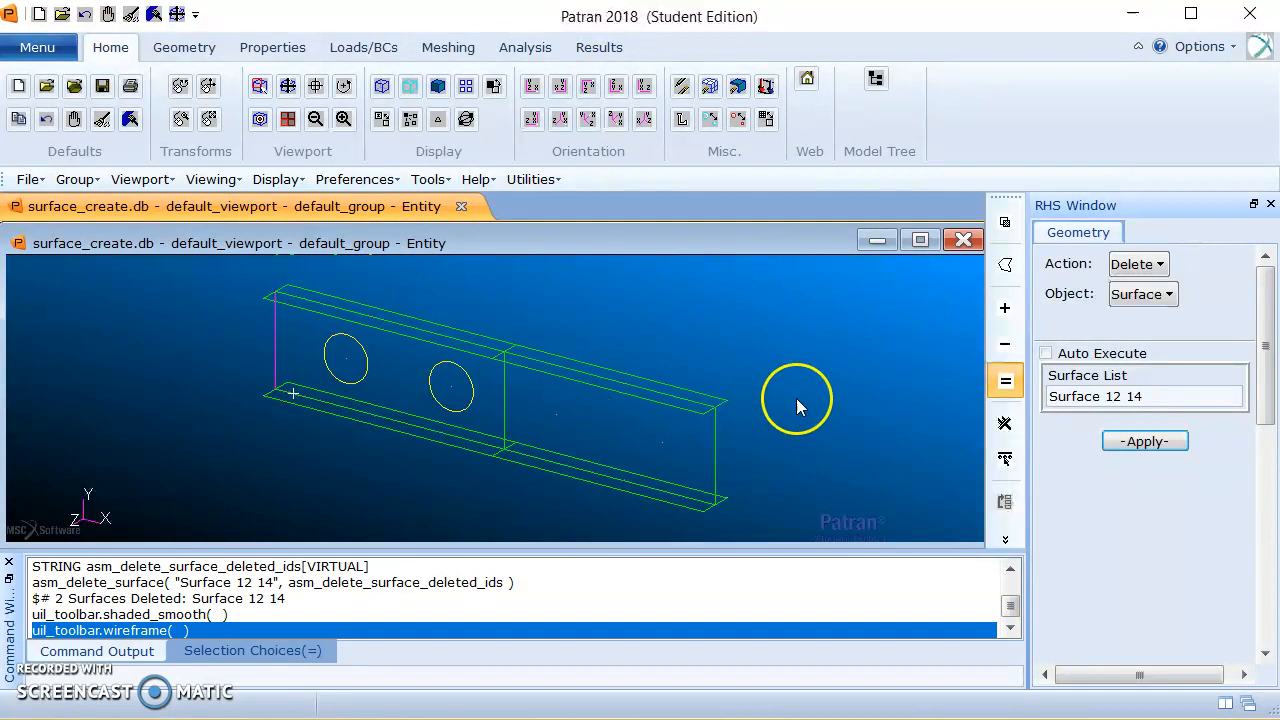
click(1168, 266)
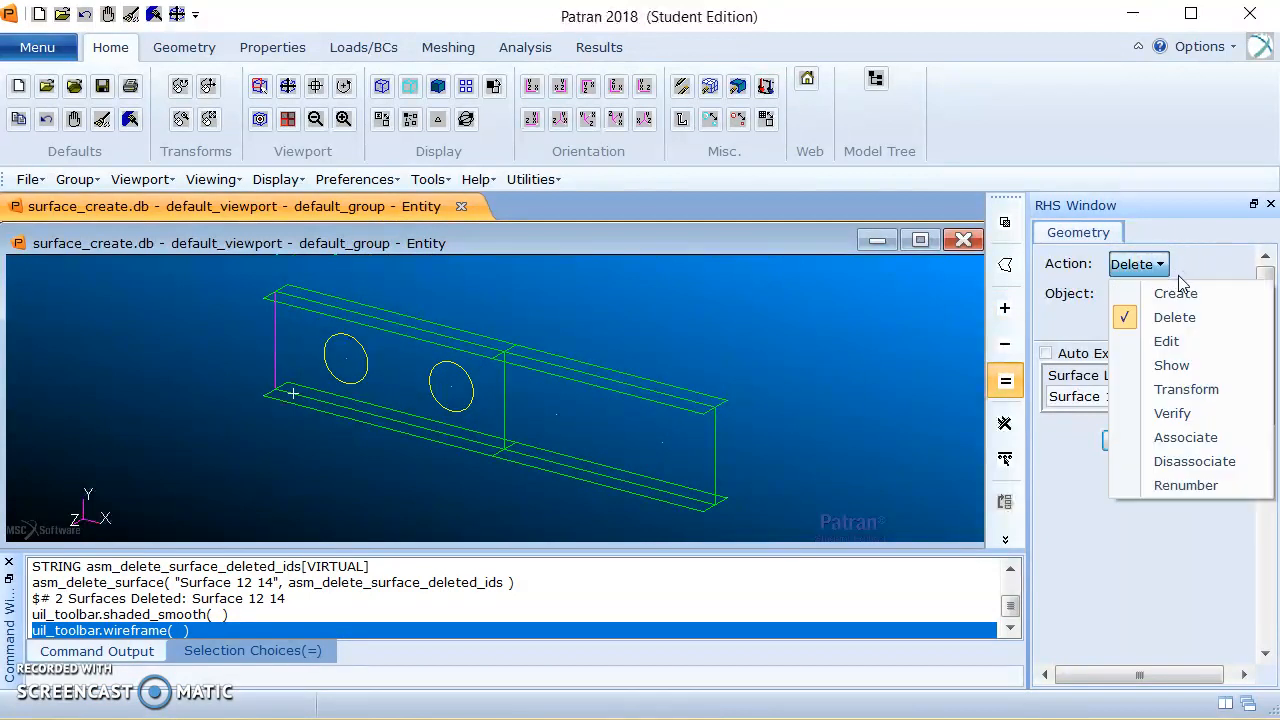
click(1184, 342)
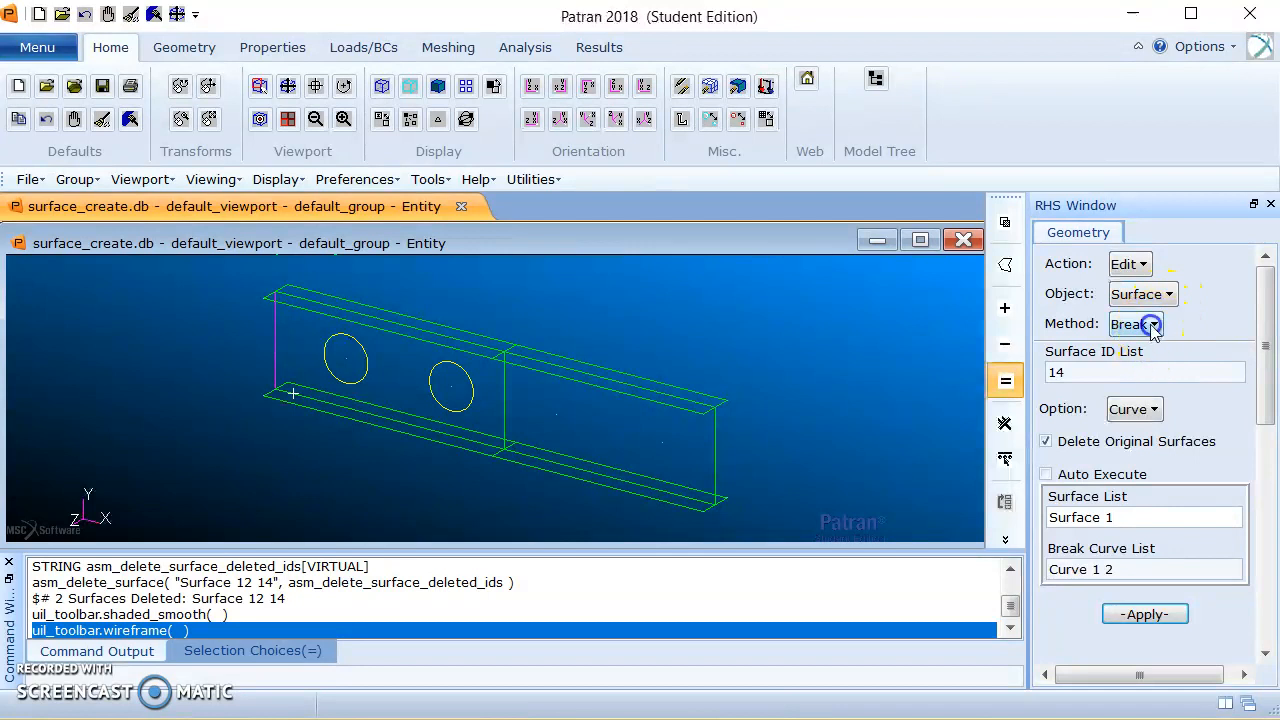
click(1150, 324)
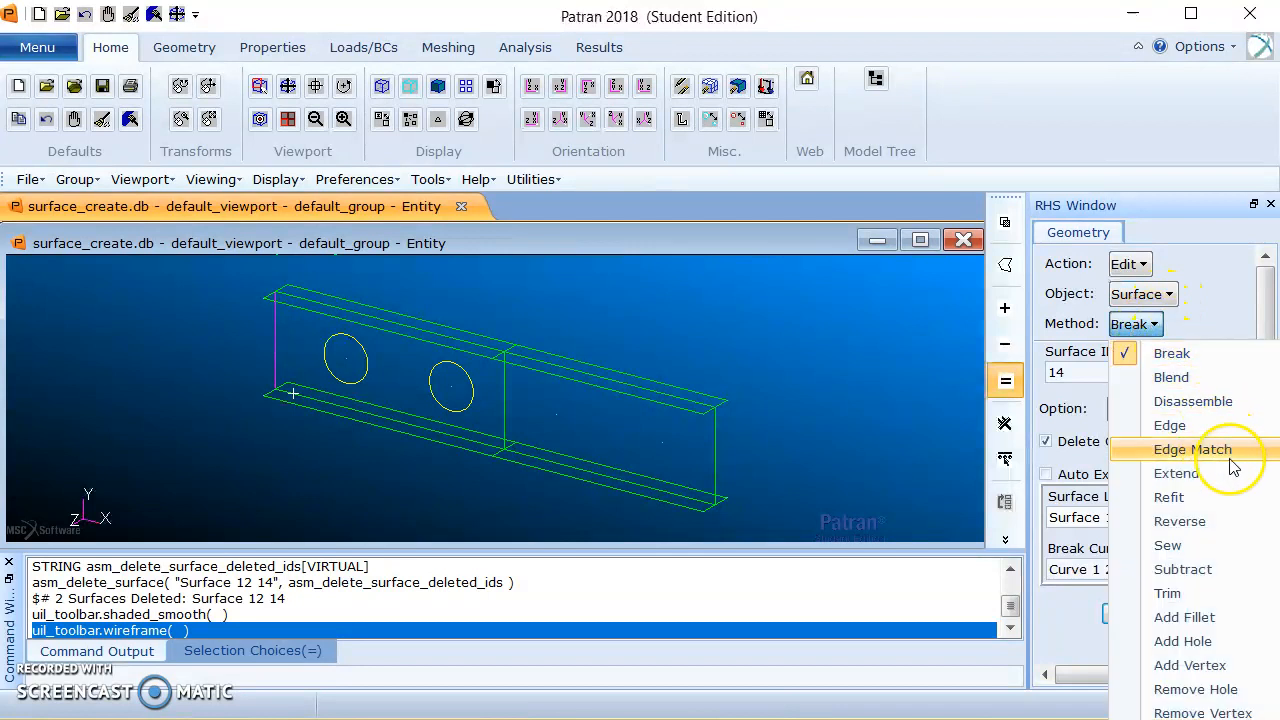
click(1200, 642)
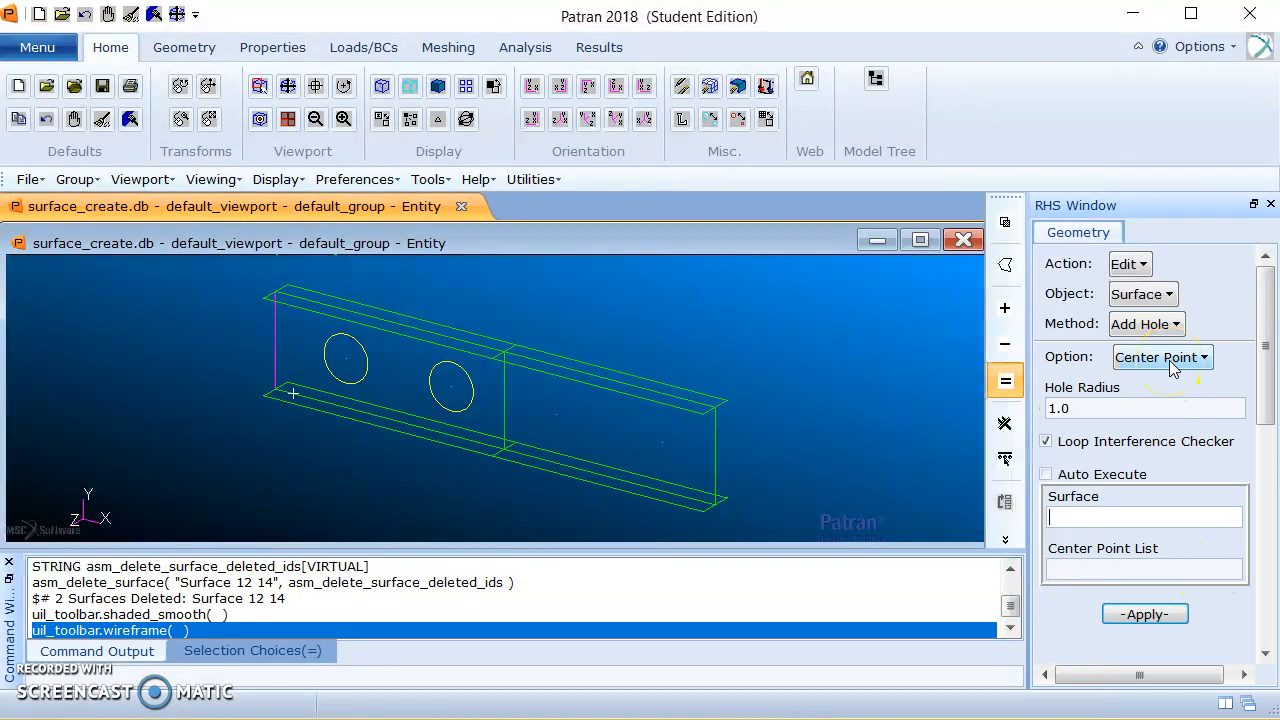
click(1088, 405)
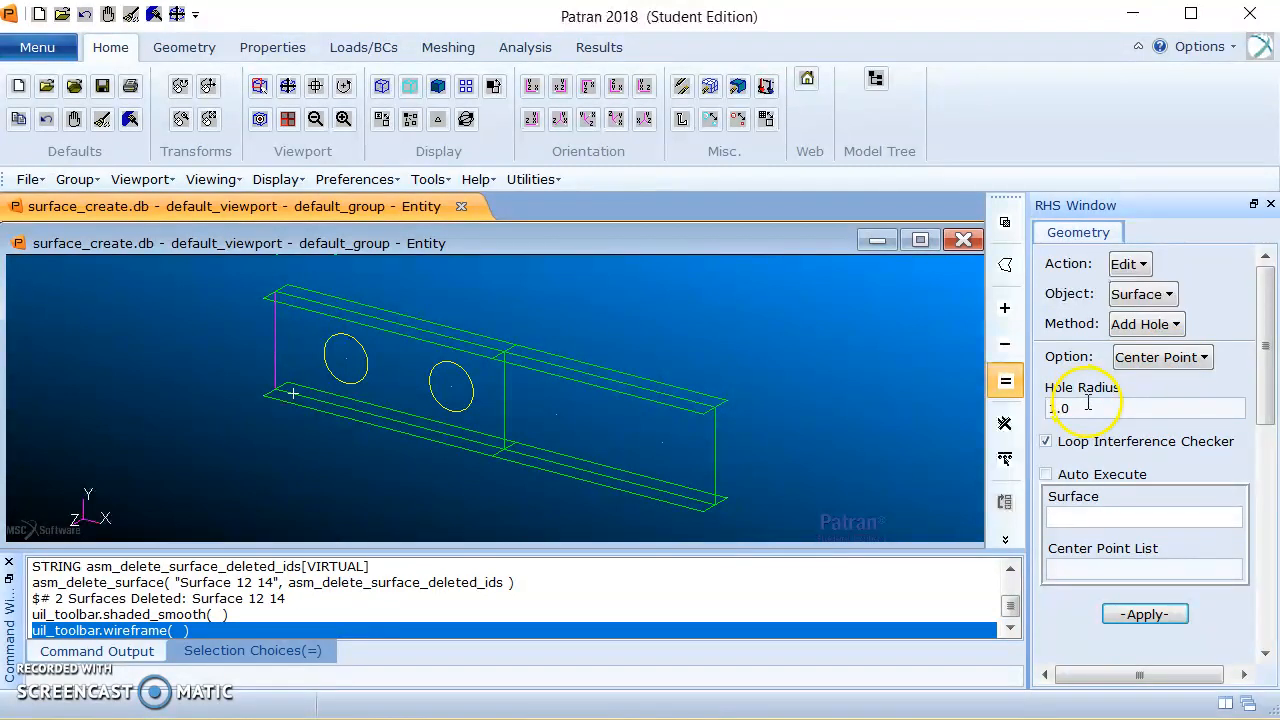
drag(1078, 410, 1038, 414)
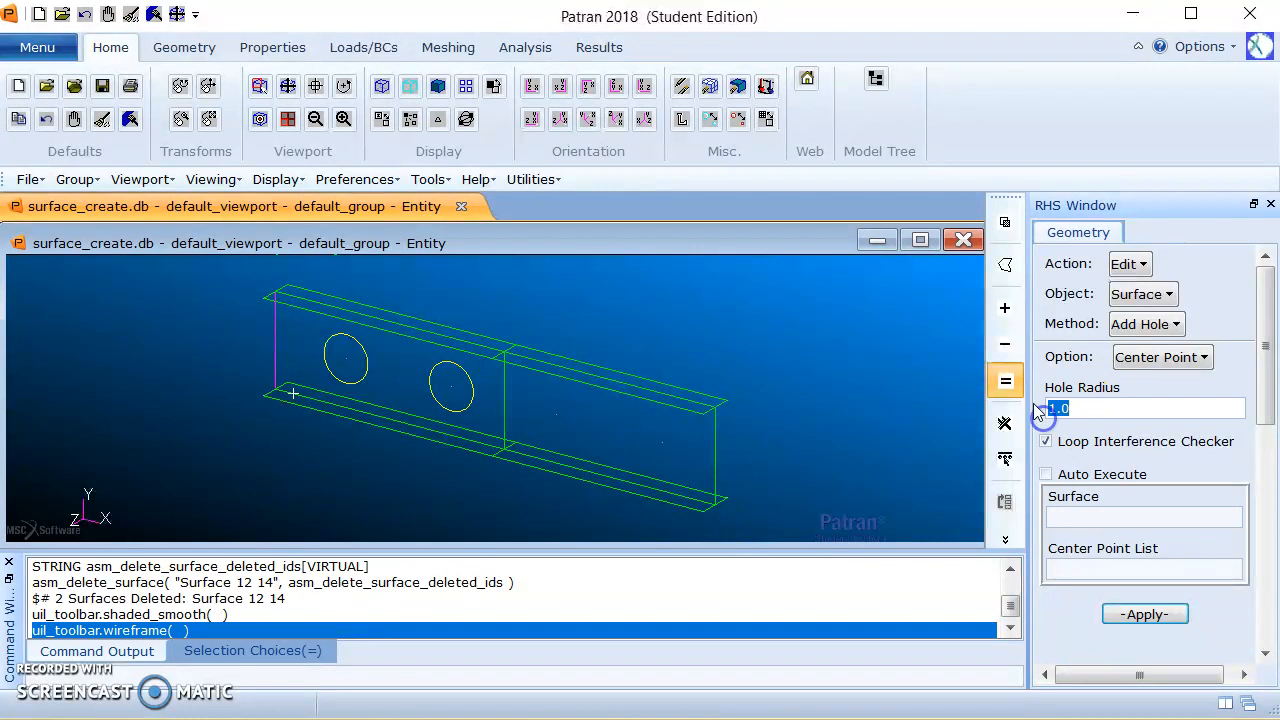
text(2.5)
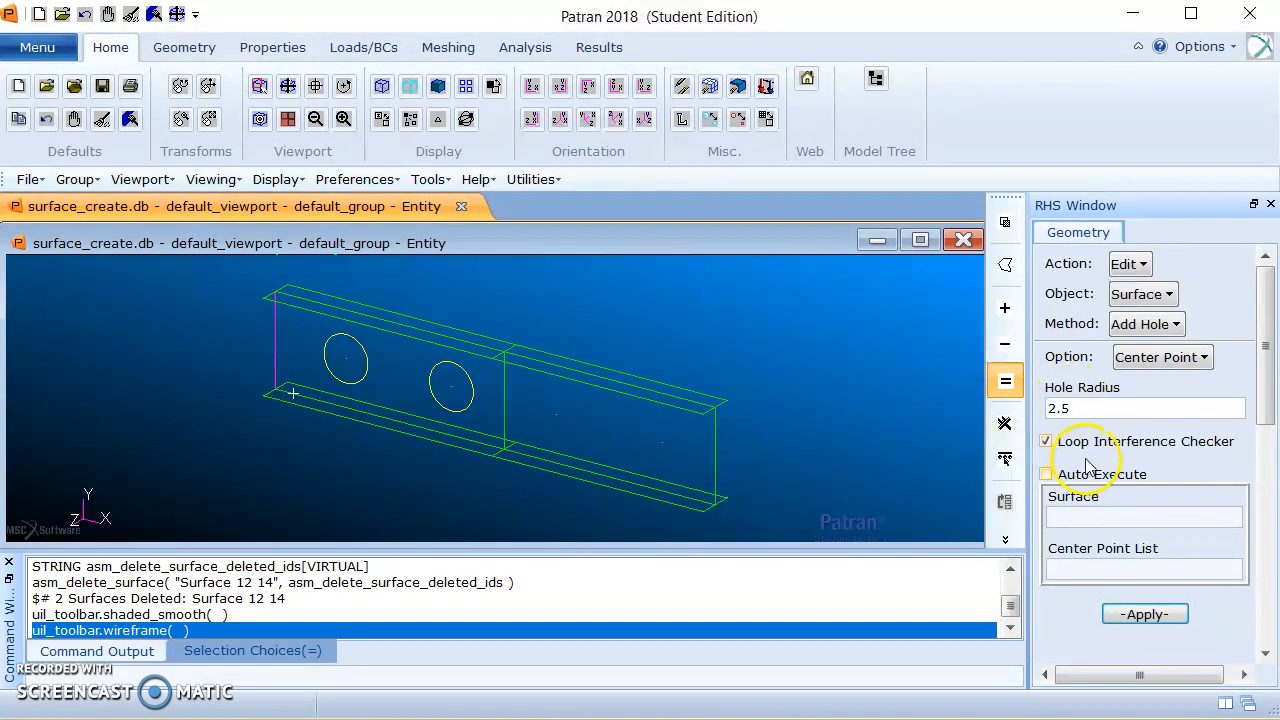
Cut holes in the second segment's web, Surface 6, centred on Points 21 and 22.
click(1145, 518)
click(614, 426)
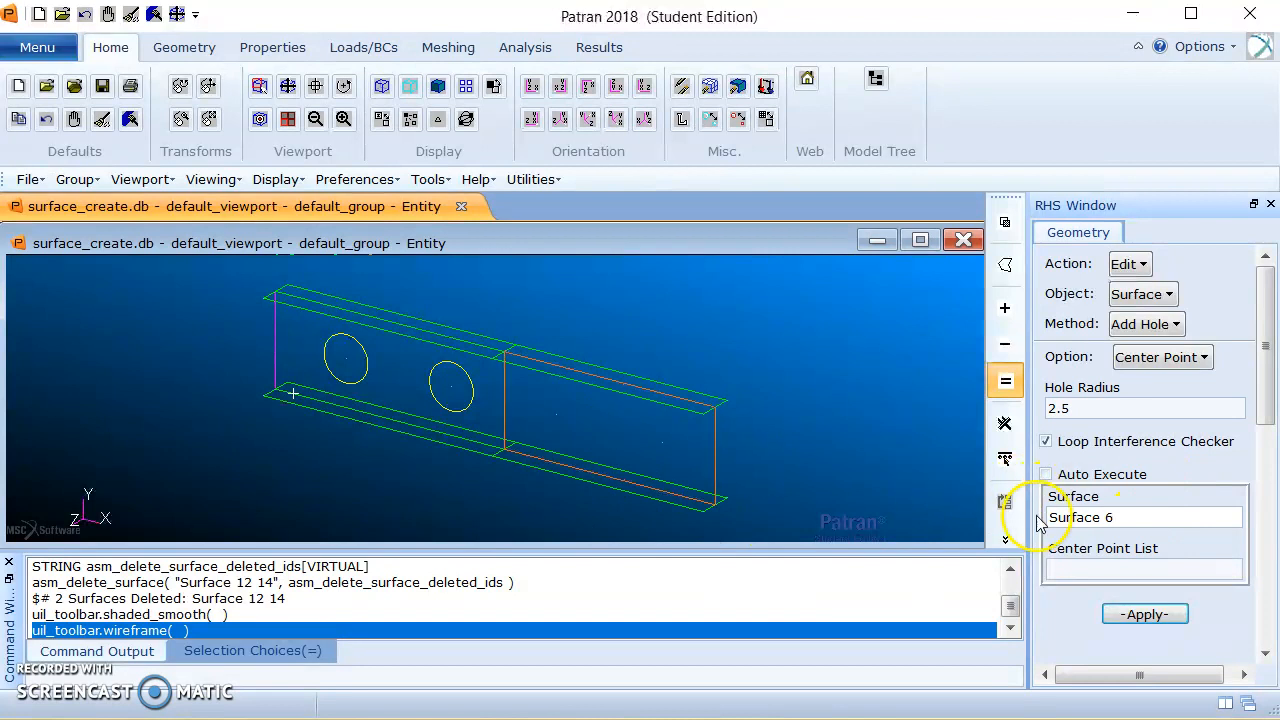
click(1062, 566)
click(557, 419)
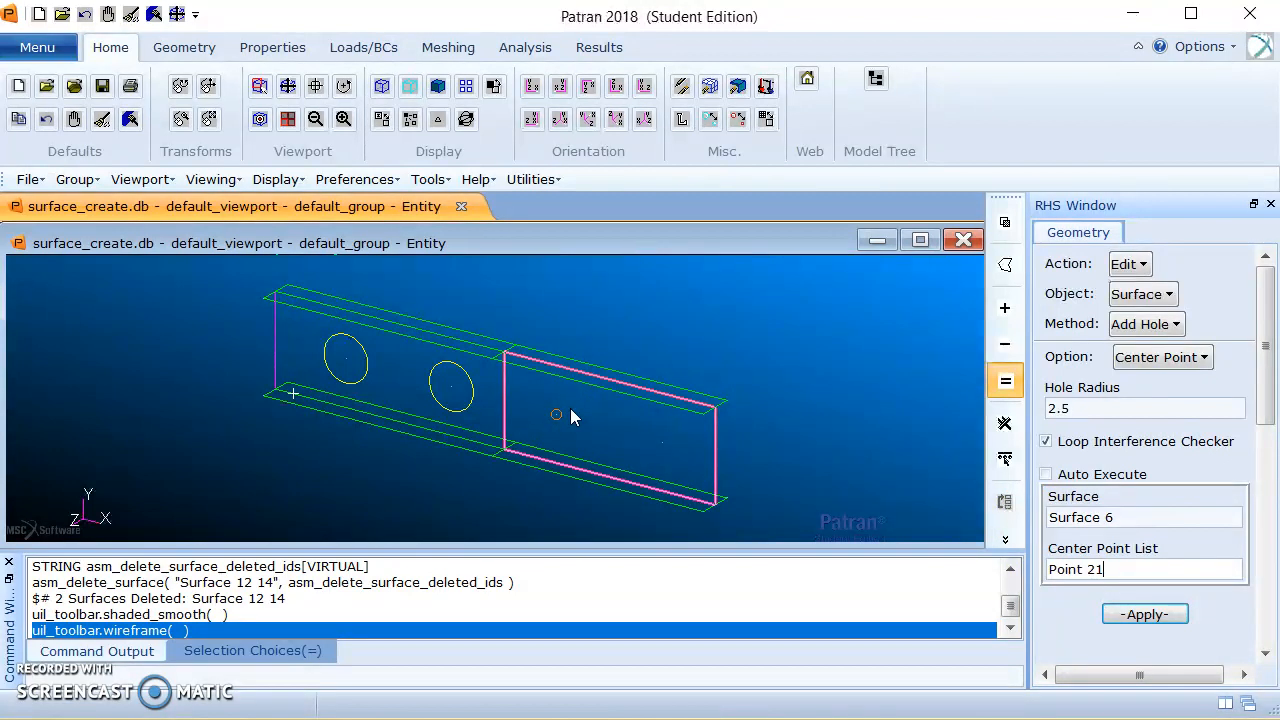
click(664, 443)
click(1145, 615)
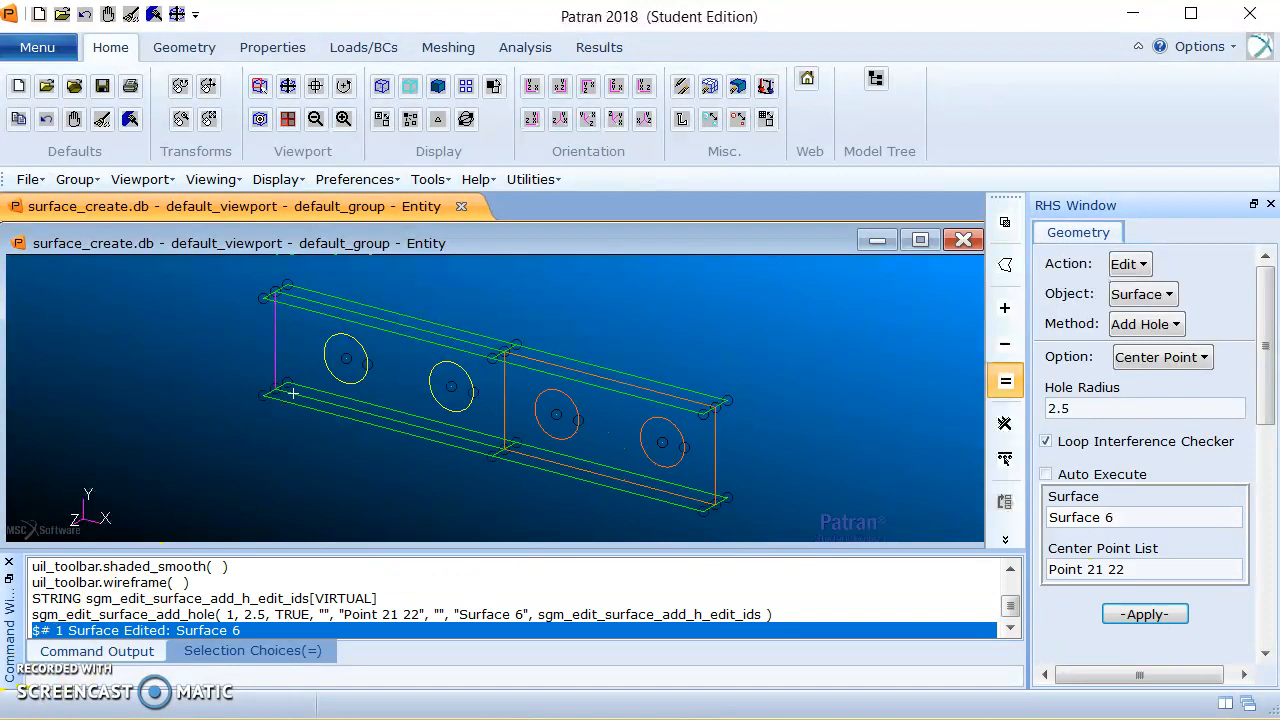
Set up a surface Translate transform with a repeat count of 2.
click(1130, 266)
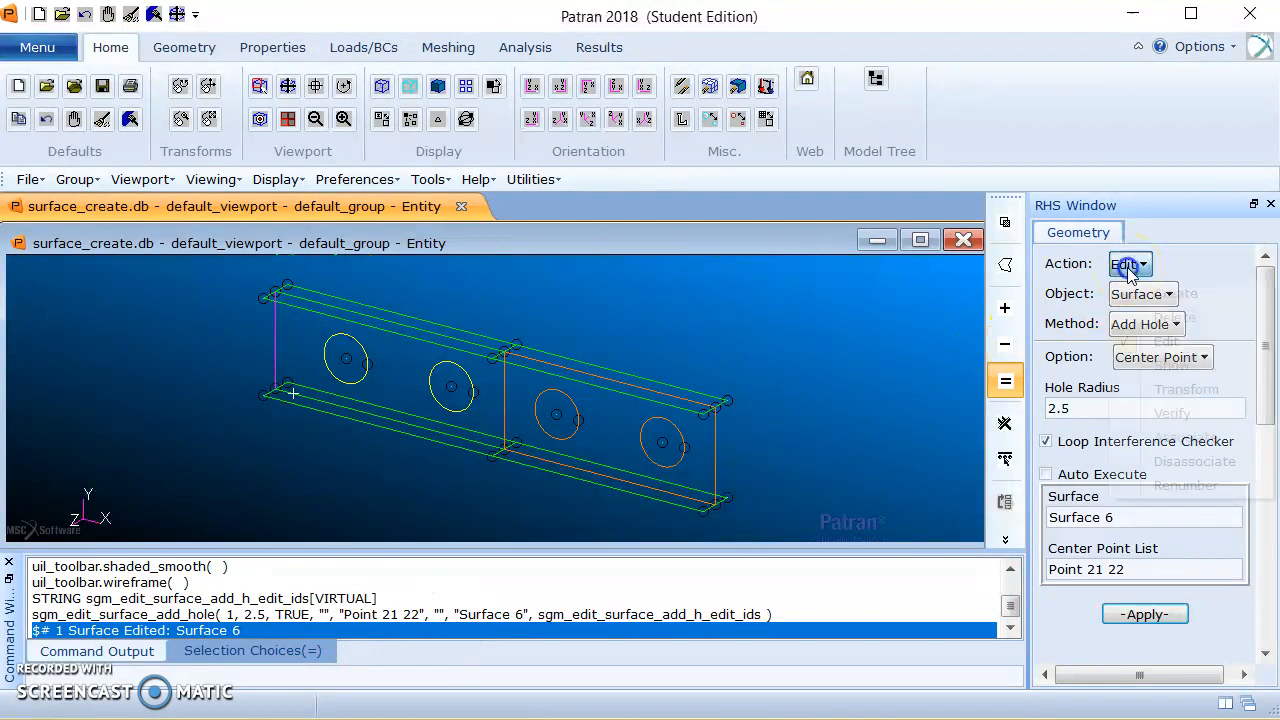
click(1229, 391)
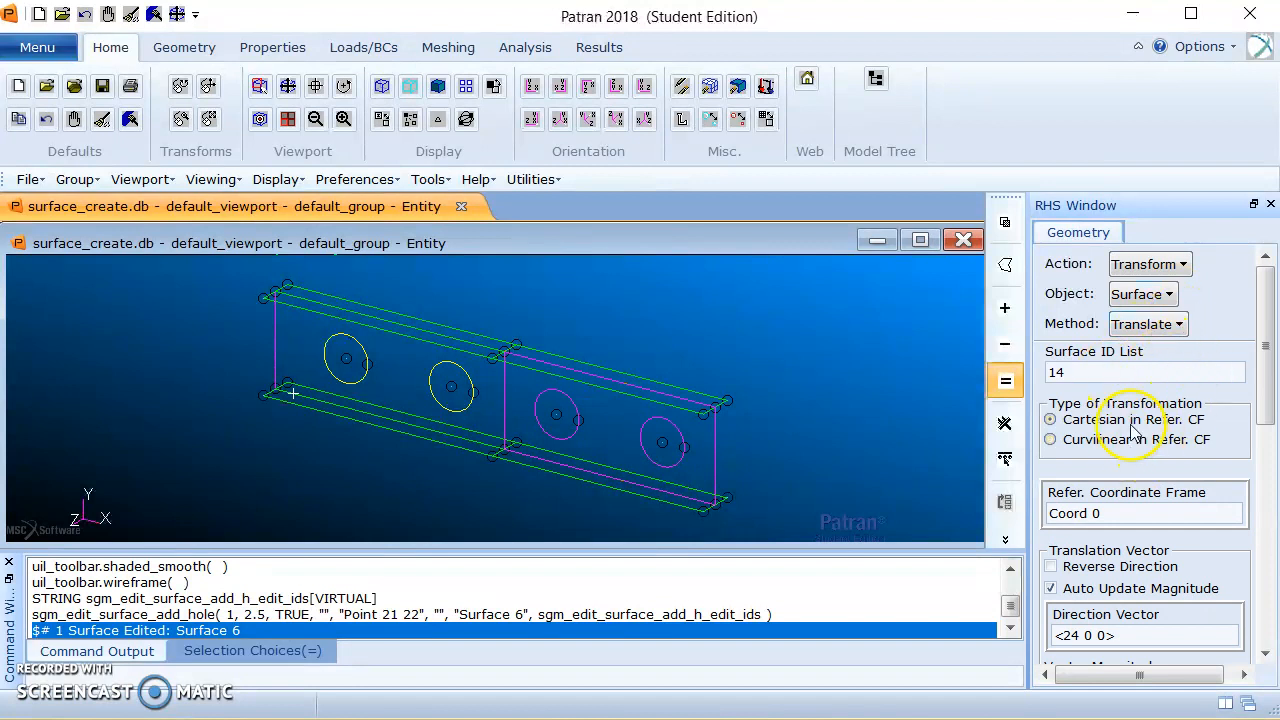
drag(1266, 328, 1266, 429)
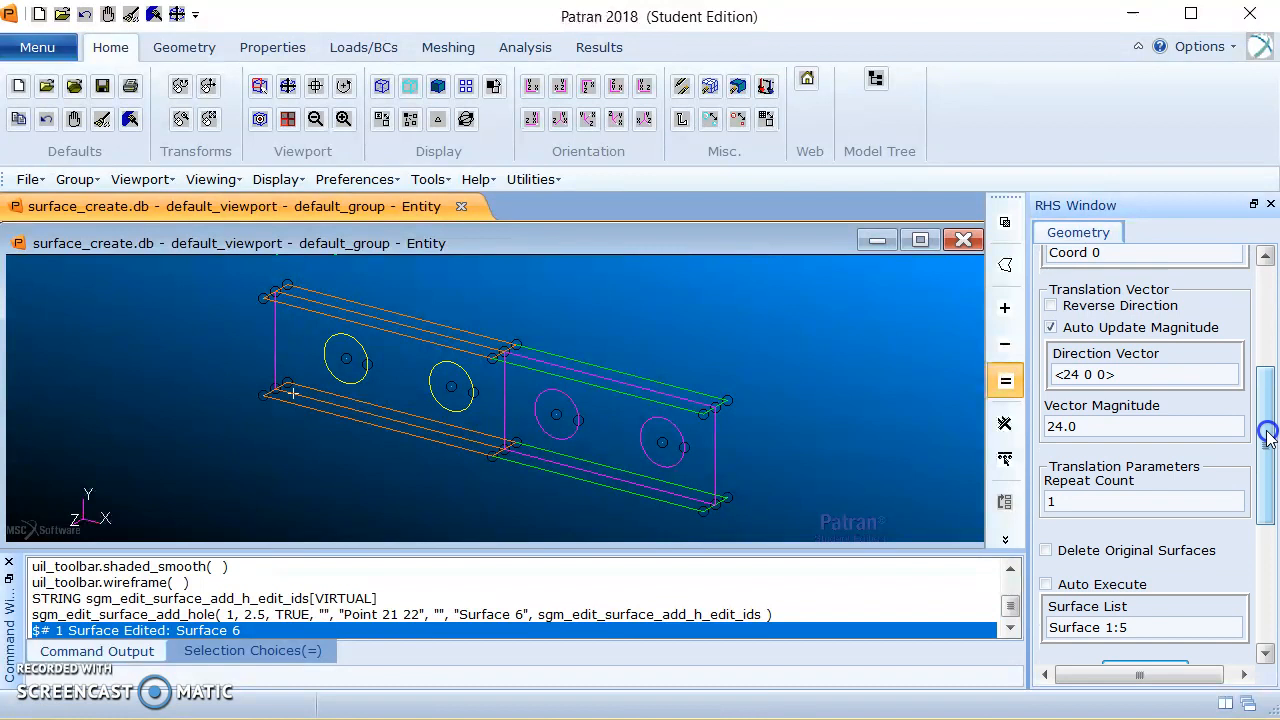
click(1087, 507)
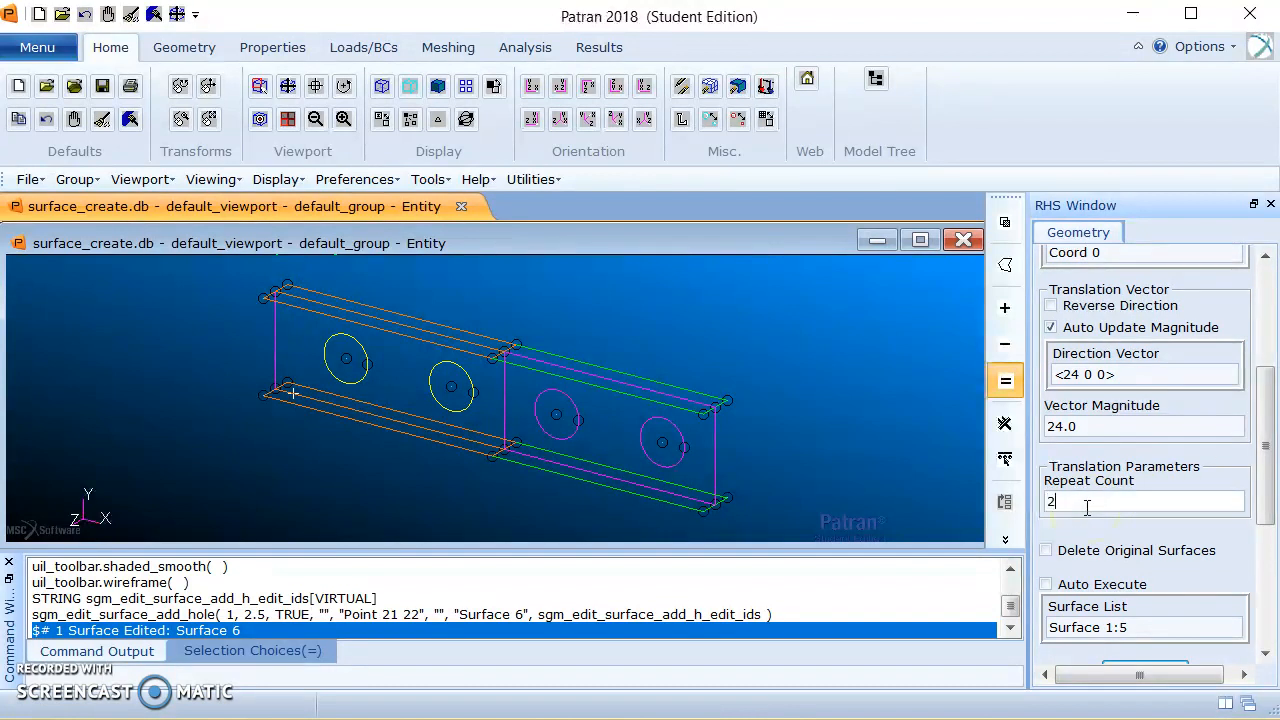
drag(1268, 396, 1270, 430)
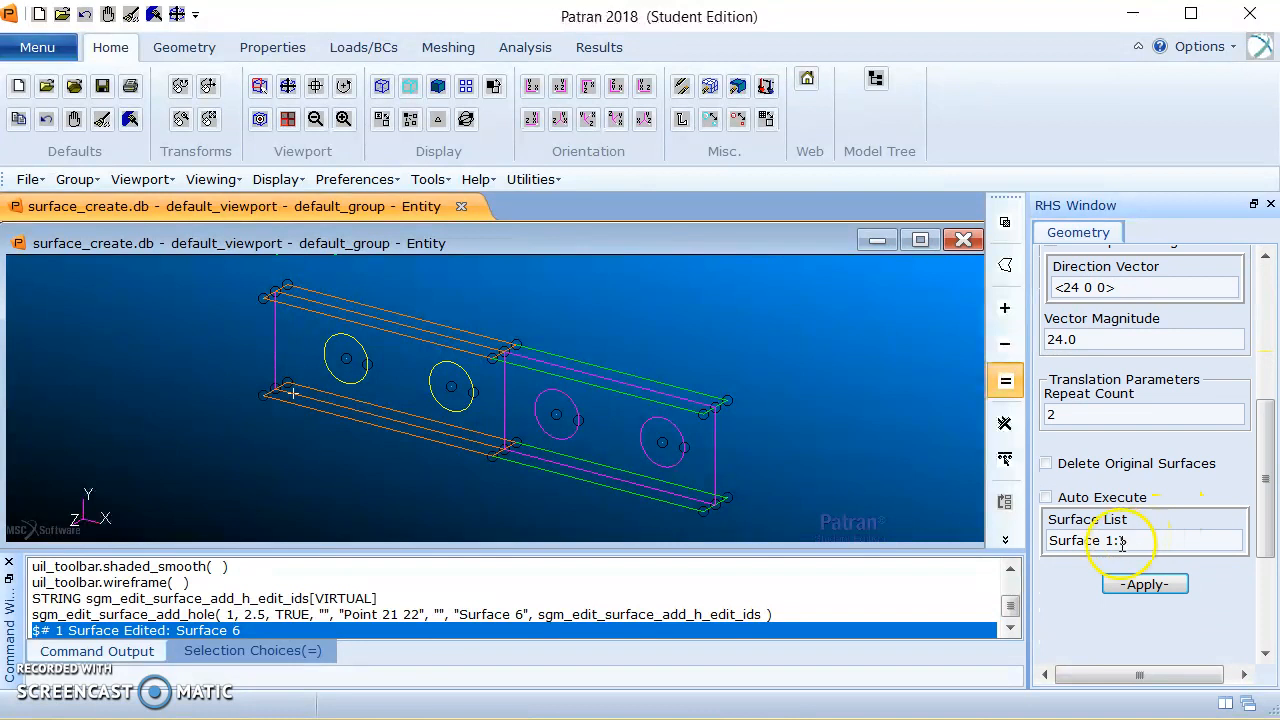
Translate Surfaces 6:10 along <24 0 0> to add copies of the second beam segment, turning Auto Execute on.
click(1112, 543)
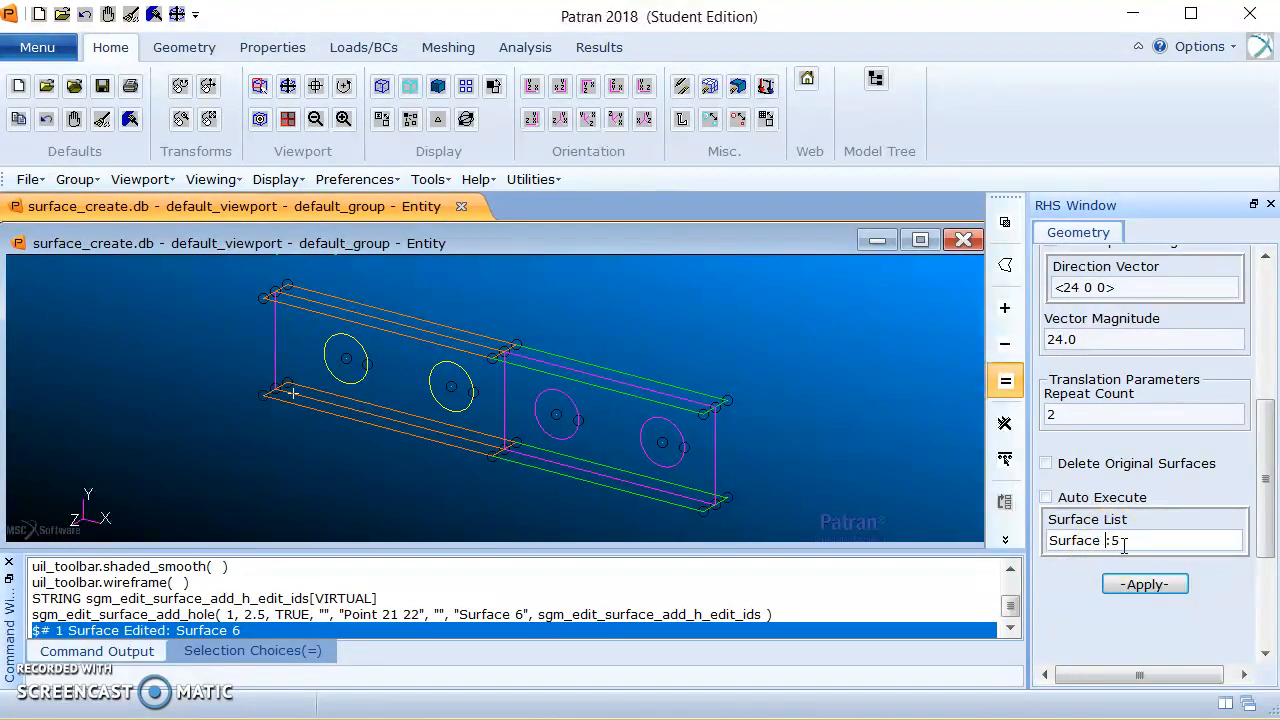
click(1153, 543)
key(BackSpace)
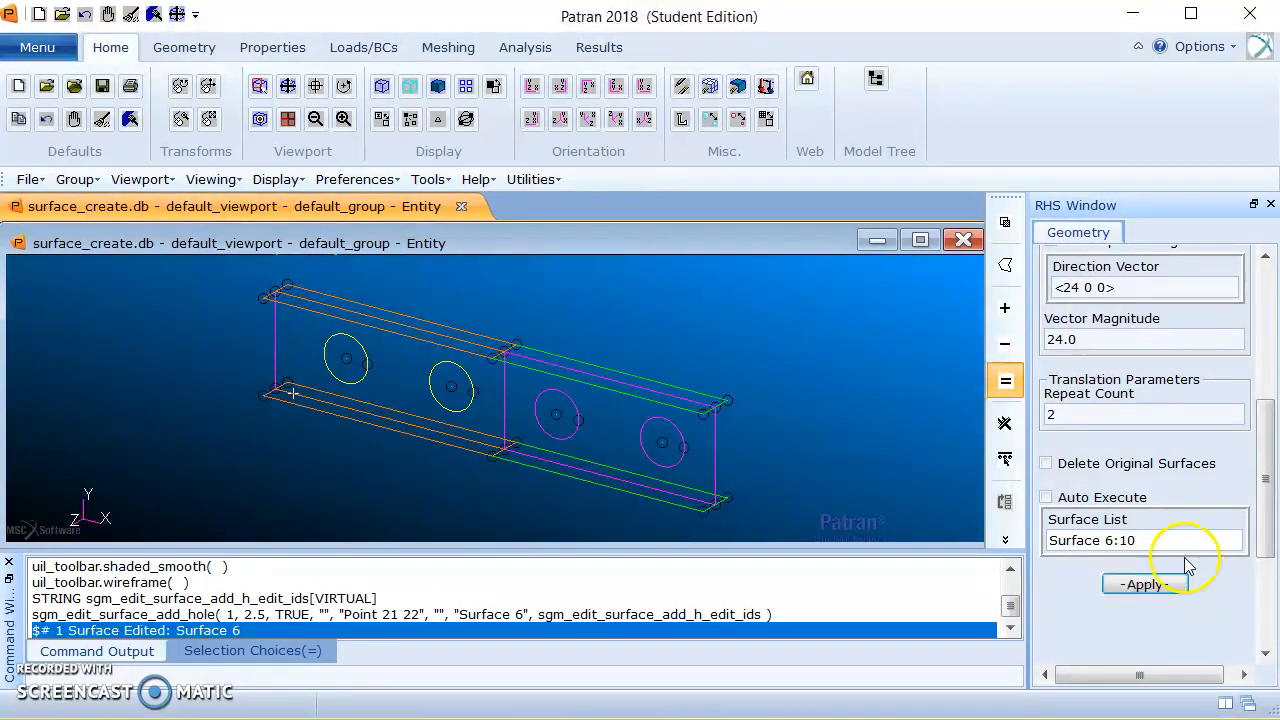
click(1046, 497)
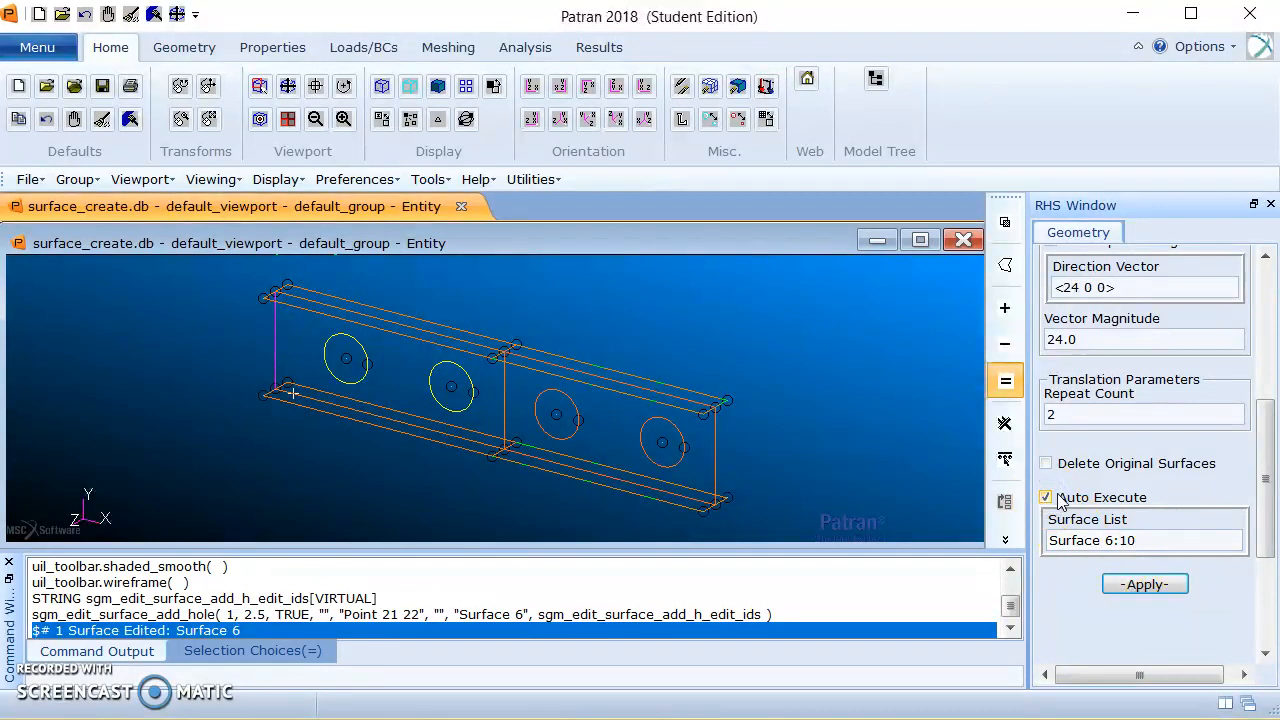
click(1156, 590)
click(1156, 588)
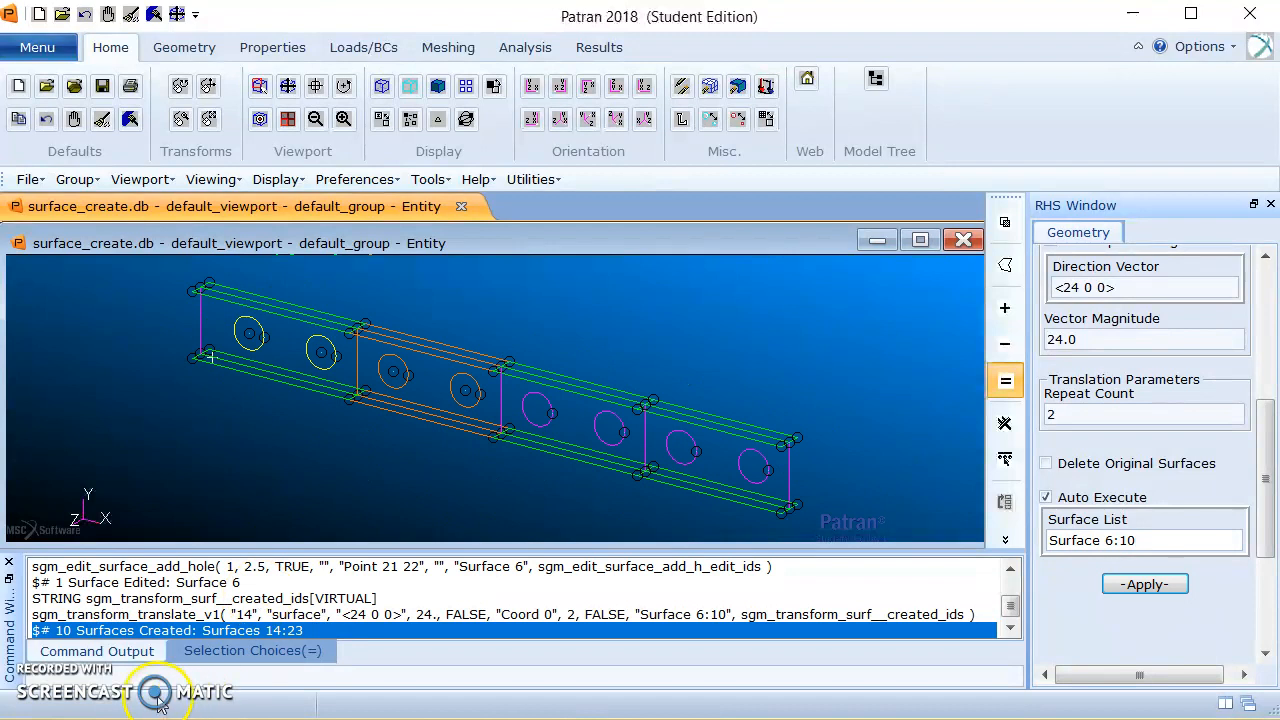
Set up a point Translate transform with direction vector <4 0 0>.
drag(1266, 410, 1266, 262)
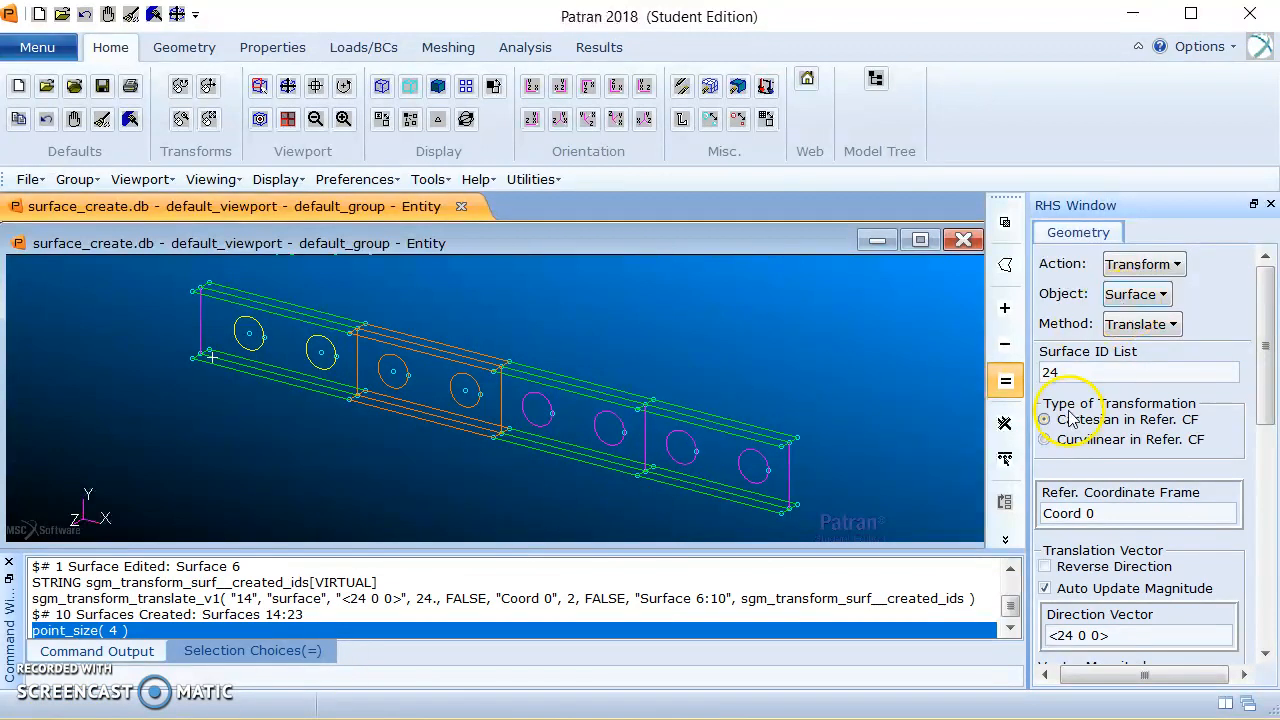
click(1160, 294)
click(1166, 321)
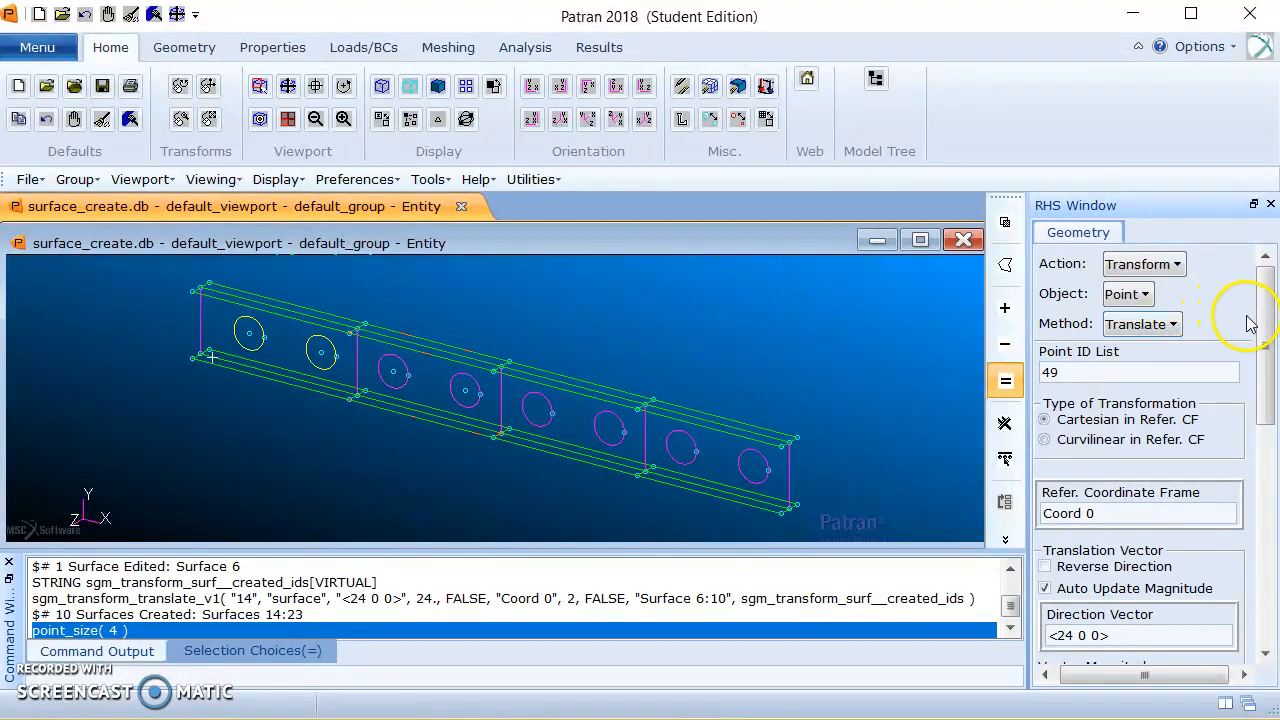
drag(1260, 320, 1265, 390)
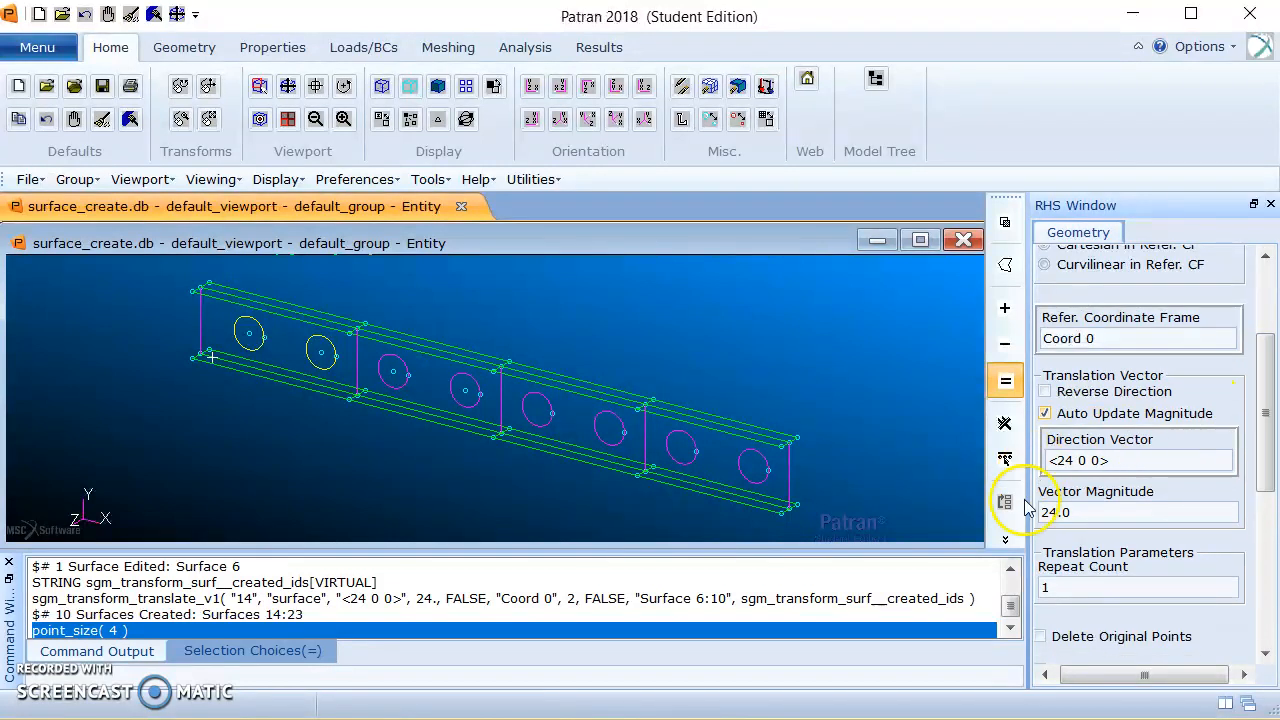
click(1062, 460)
key(BackSpace)
drag(1274, 370, 1266, 426)
click(1106, 452)
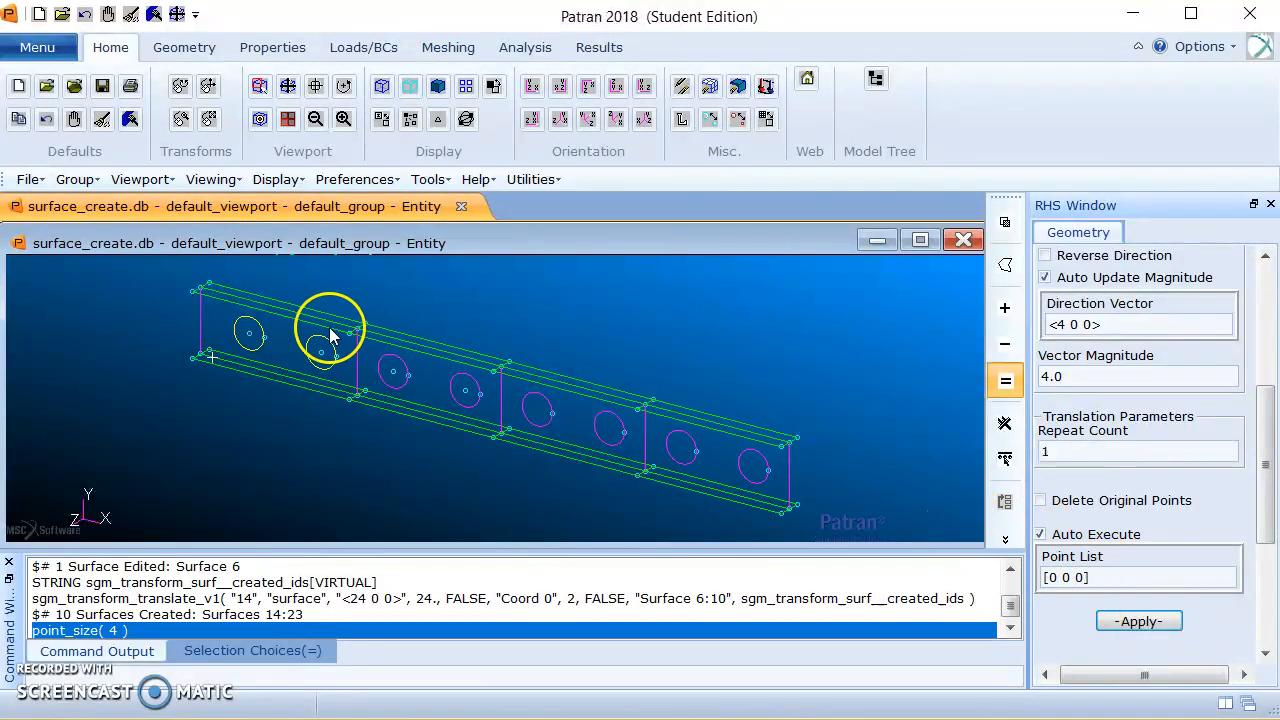
Translate Point 26 at the upper flange's end corner by the set vector.
click(1040, 536)
click(1040, 578)
key(BackSpace)
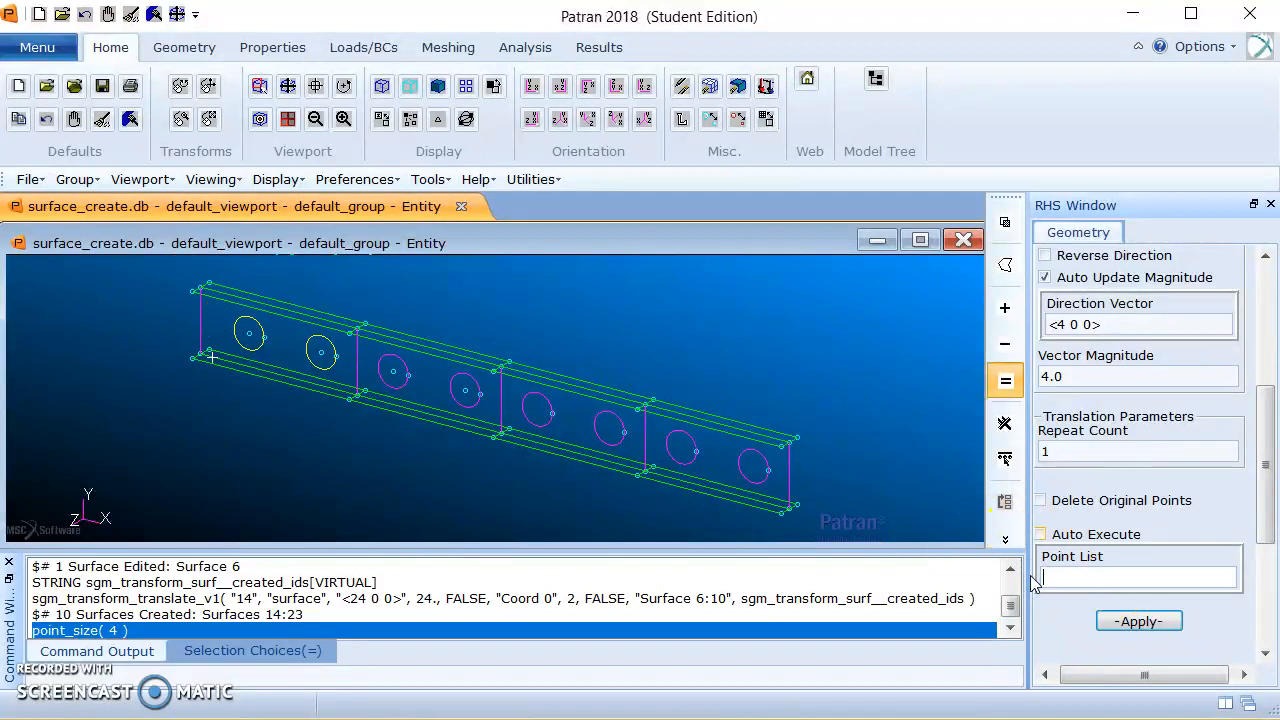
click(195, 293)
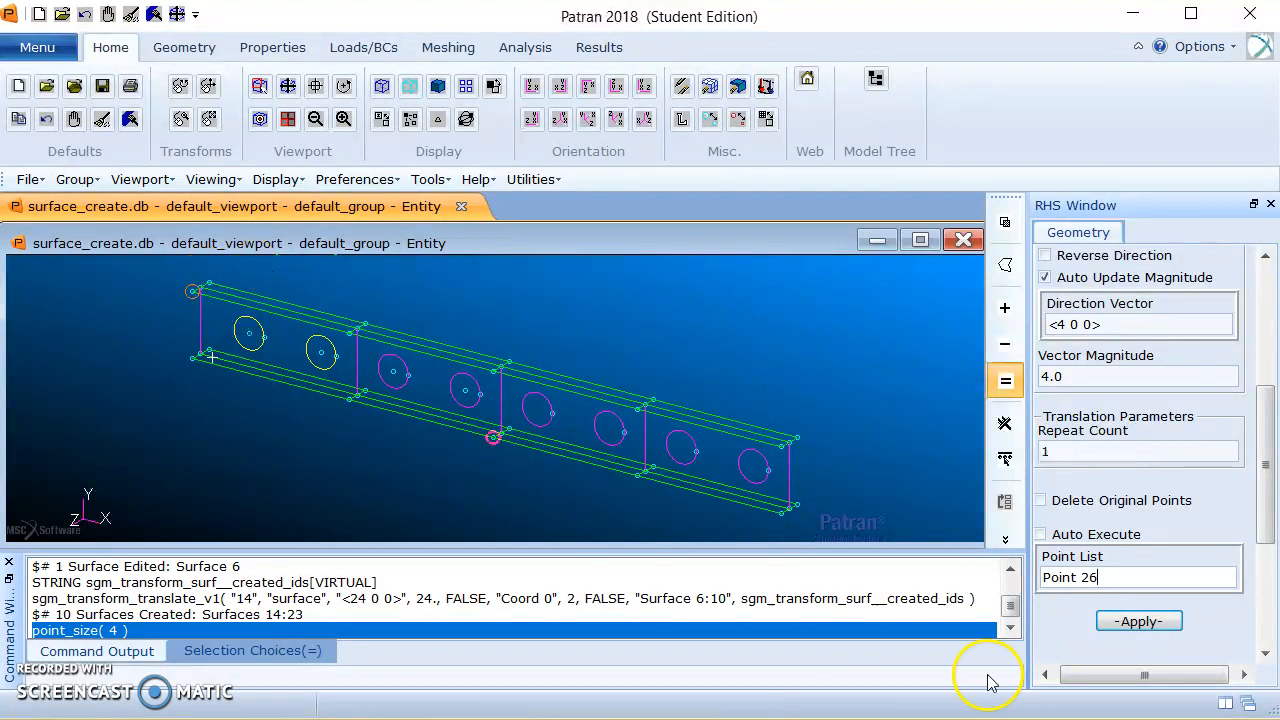
click(1041, 535)
click(1141, 622)
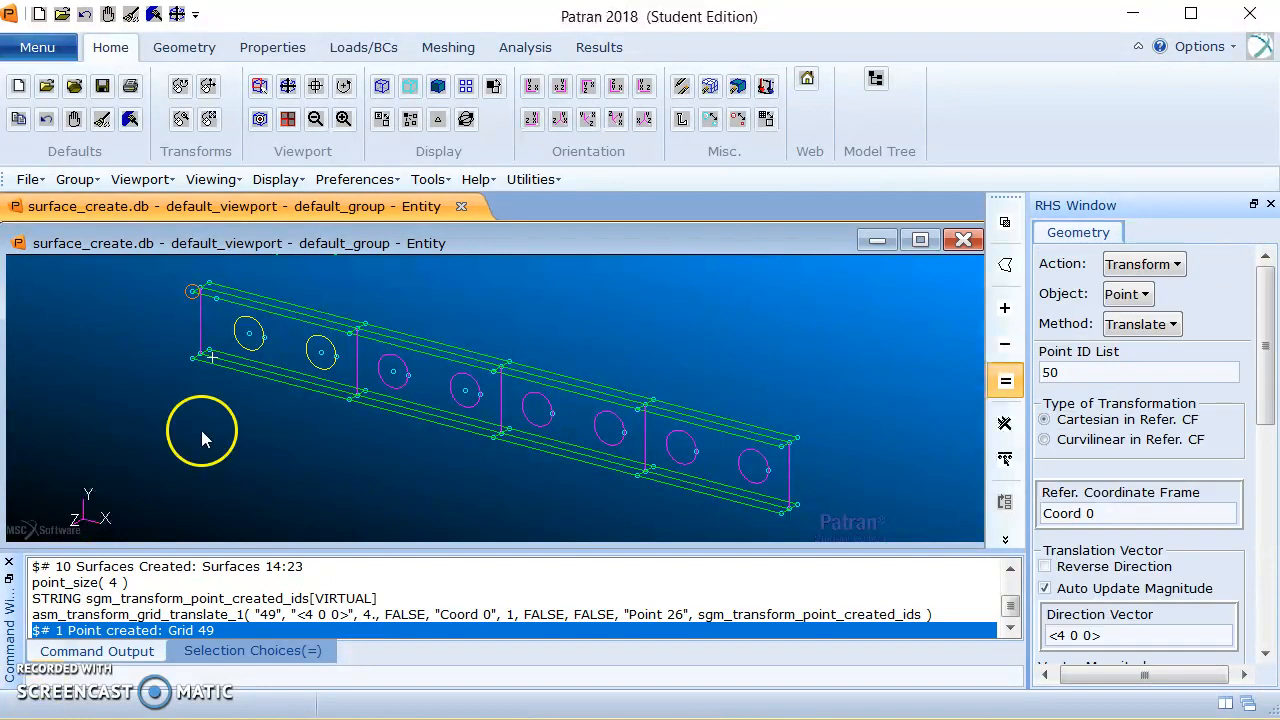
Set up plane creation with the 3 Points method.
click(1178, 265)
click(1172, 290)
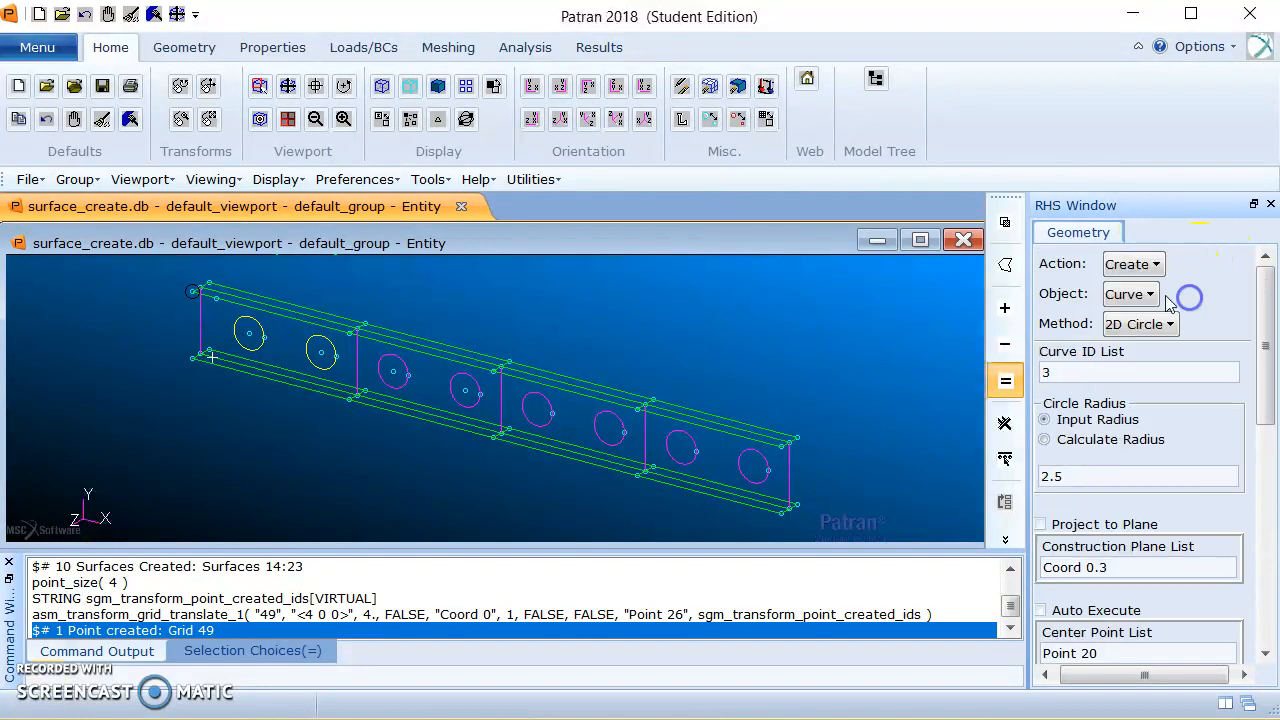
click(1146, 300)
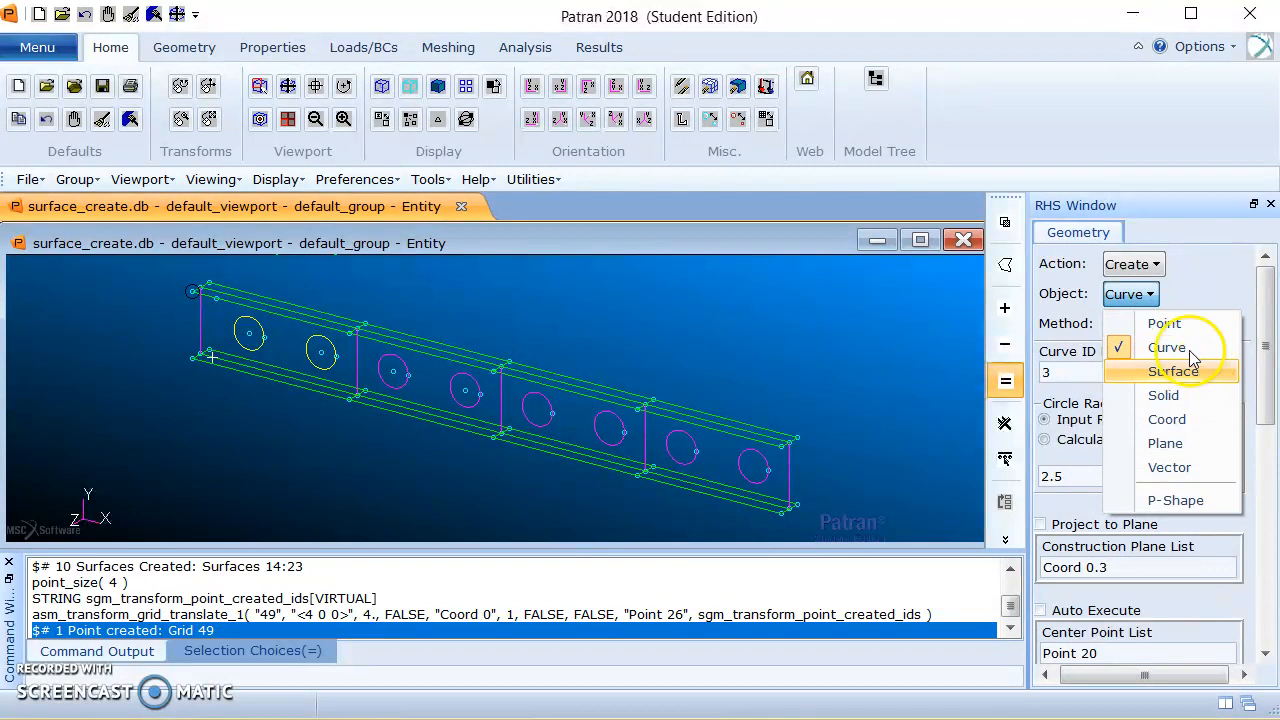
click(1178, 443)
click(1172, 326)
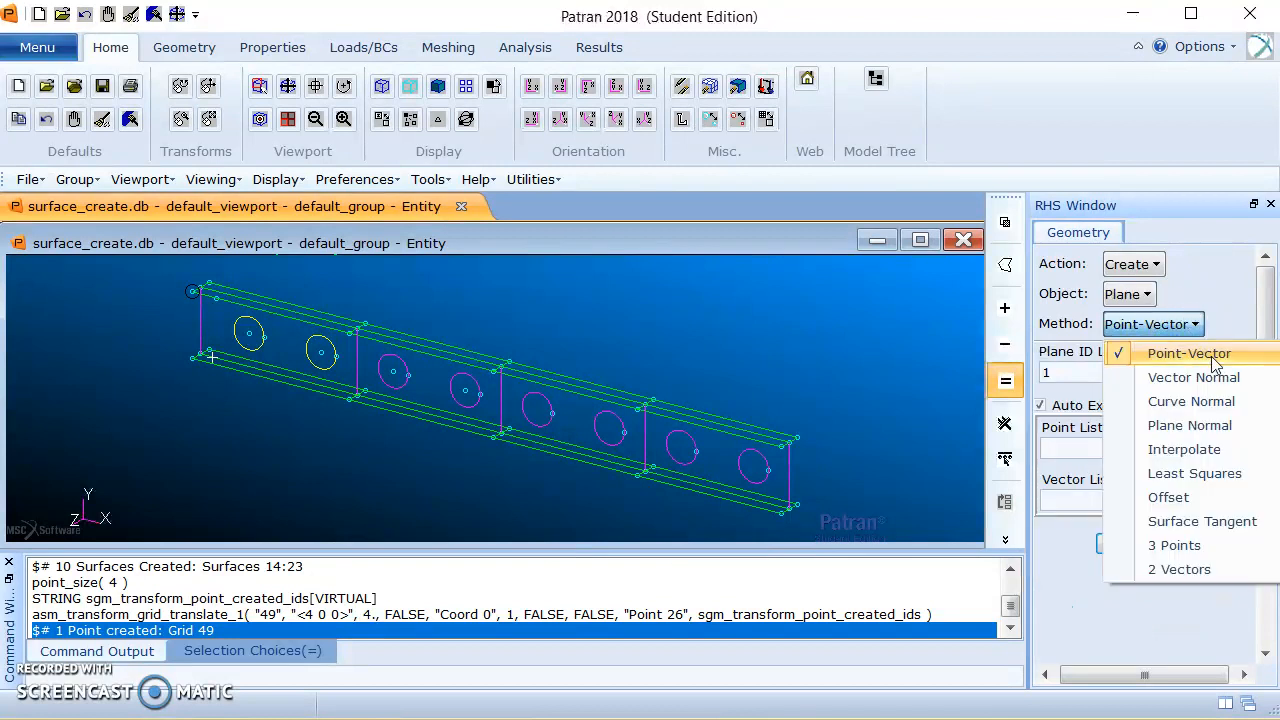
click(1218, 556)
Create a plane through Points 27, 49 and 30 at the beam's end, declining a duplicate plane.
click(1060, 449)
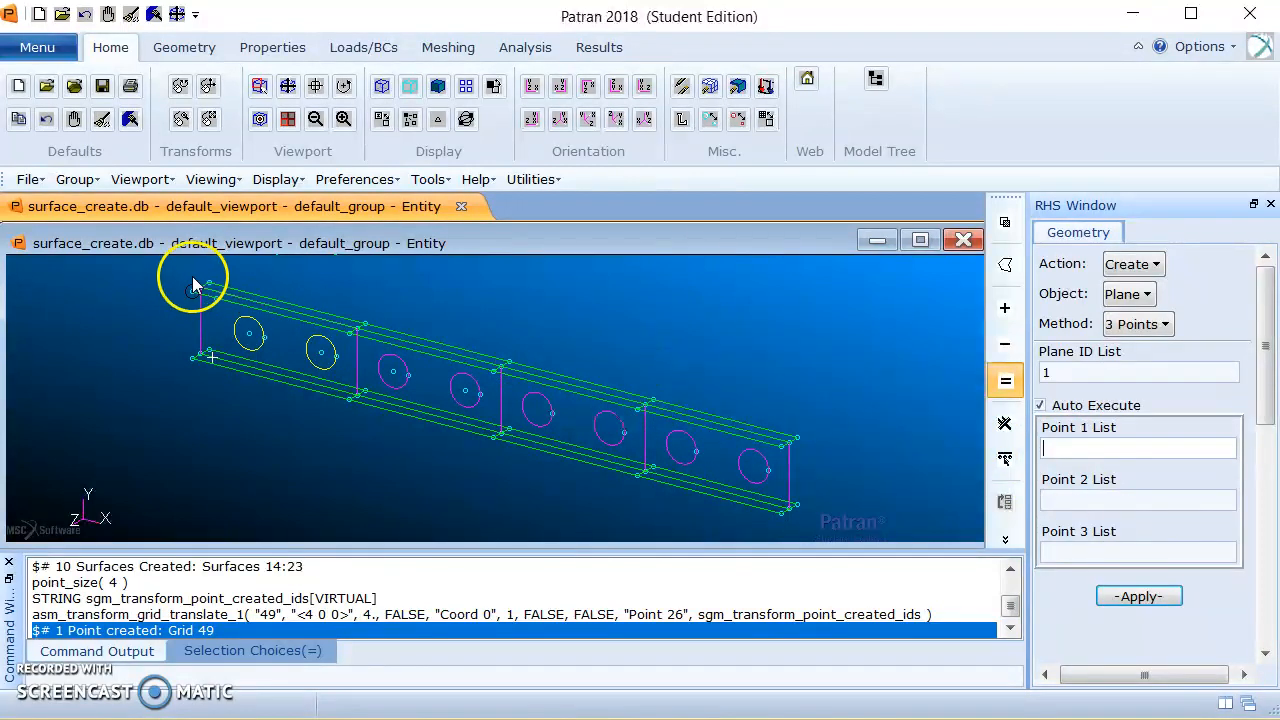
scroll(195, 285, up, 3)
click(194, 302)
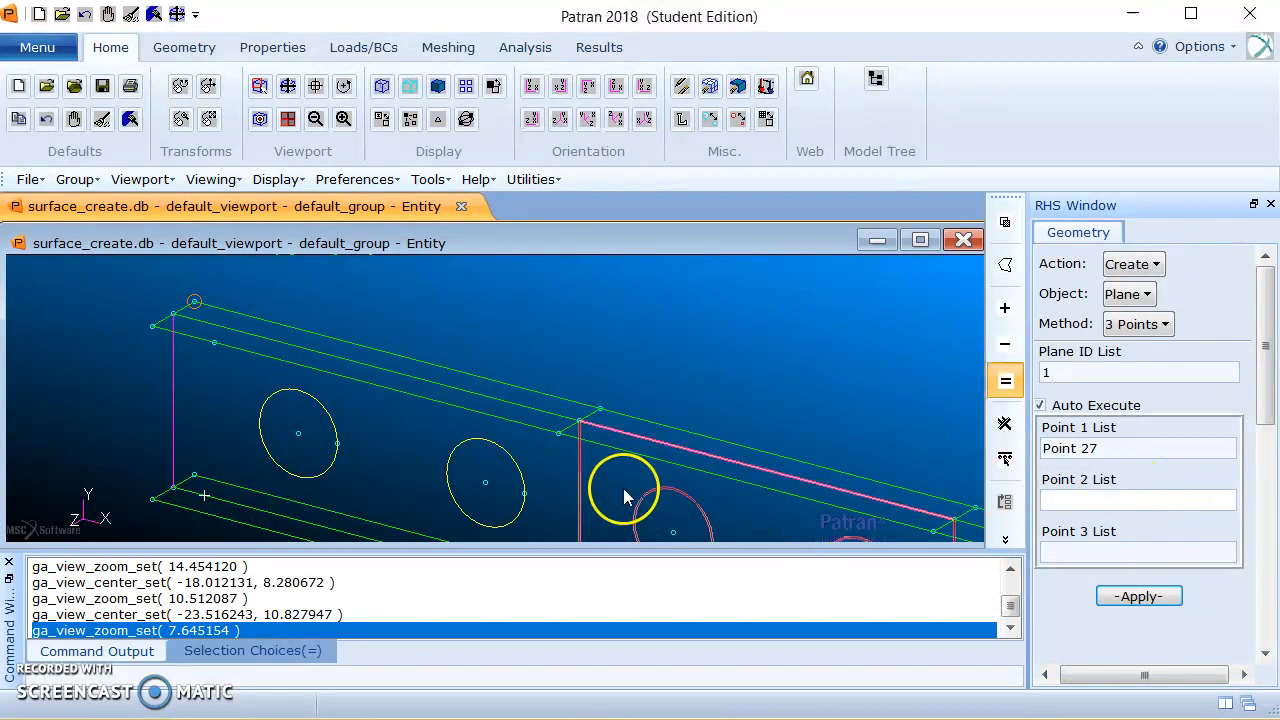
click(214, 345)
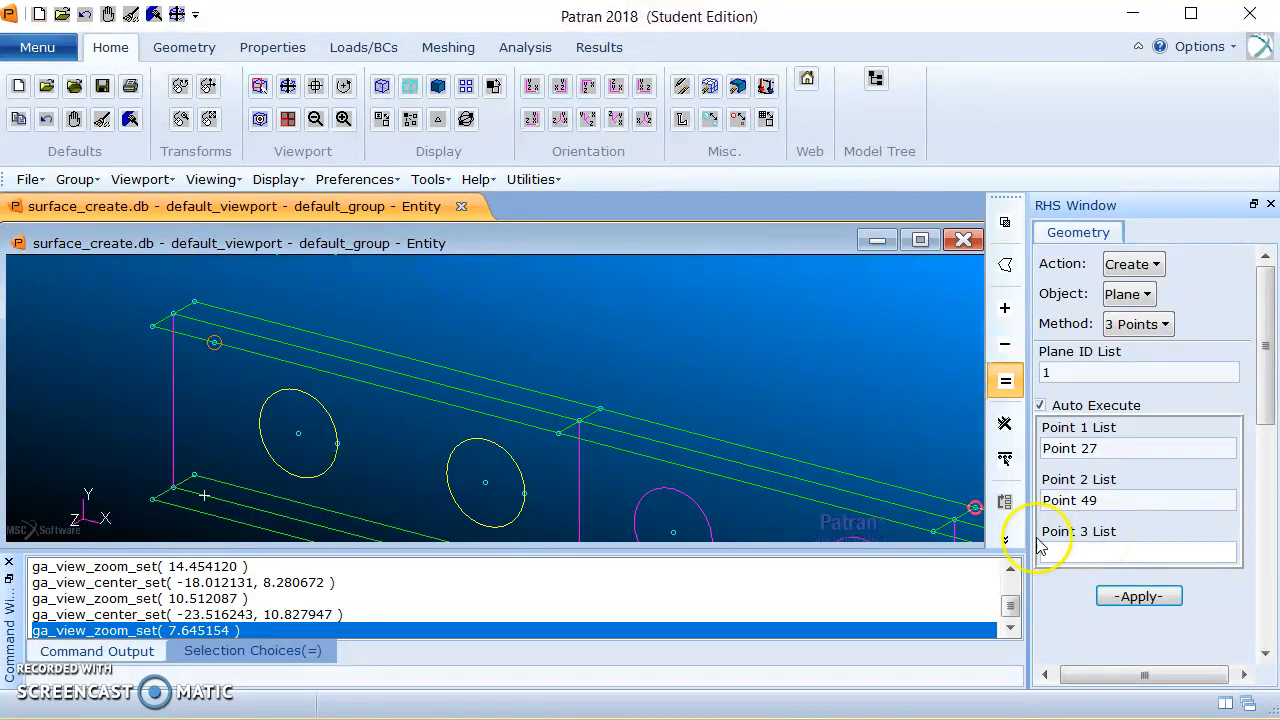
click(198, 472)
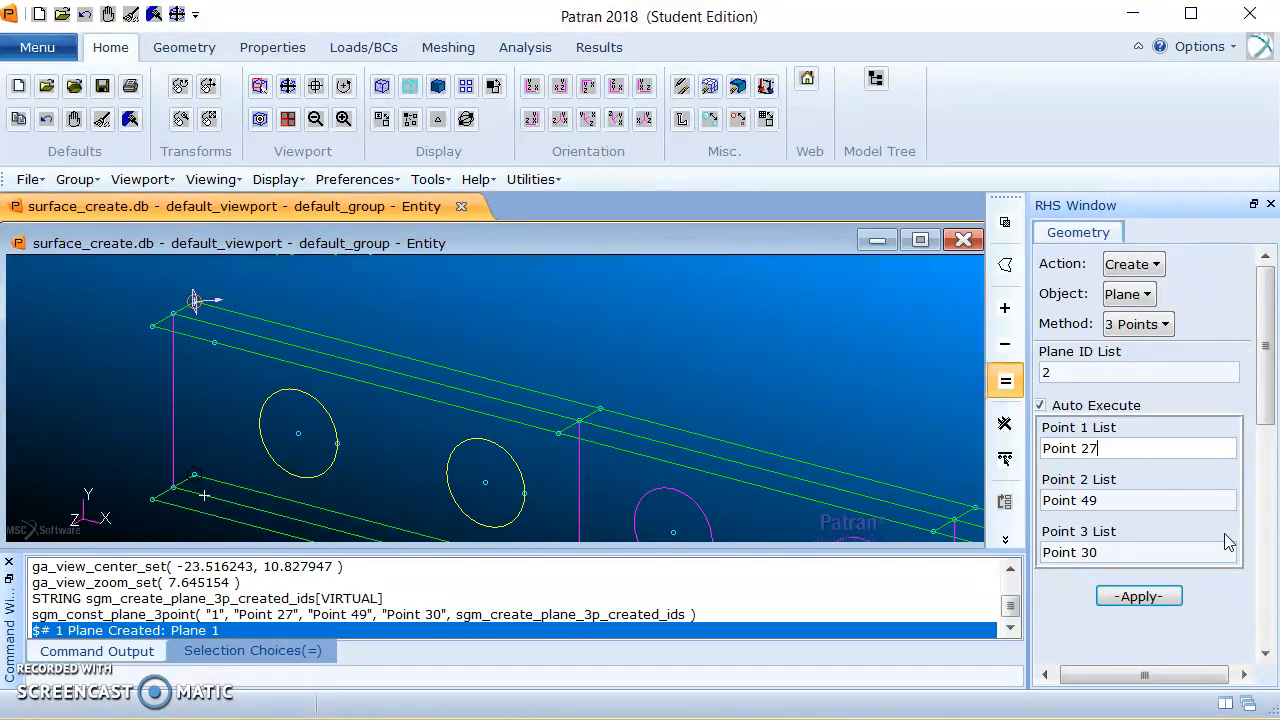
click(1156, 598)
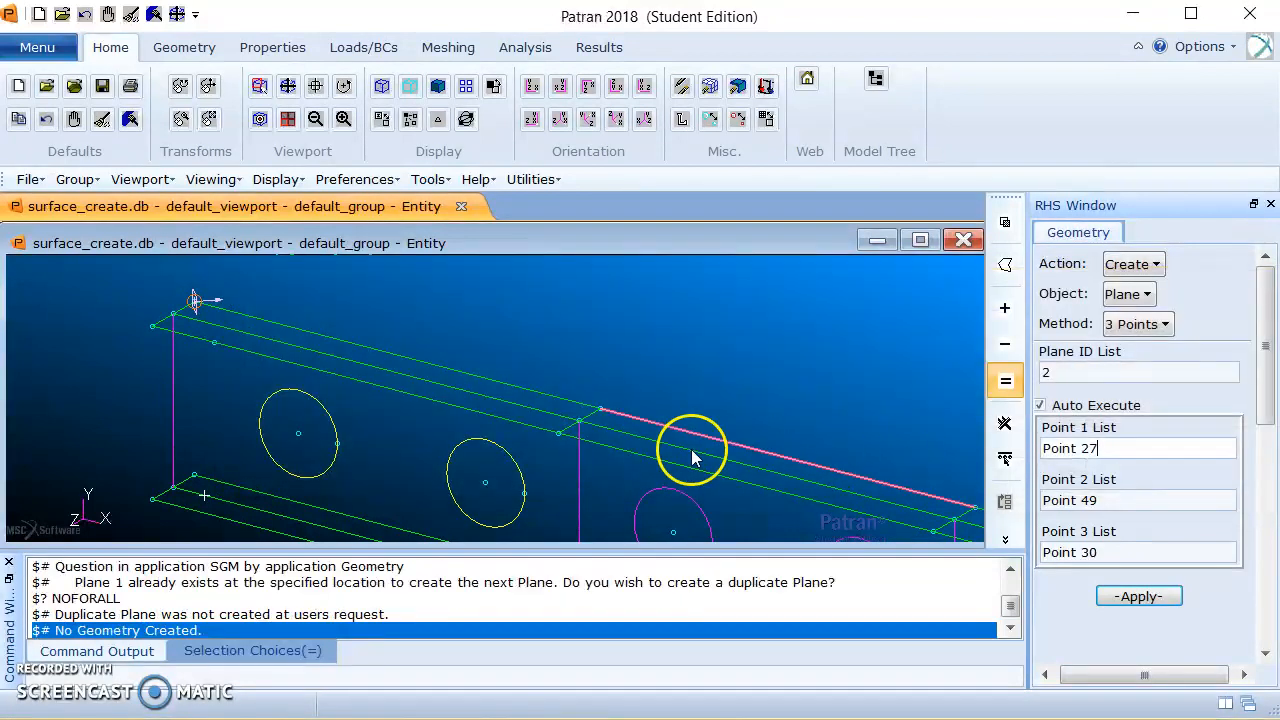
Set up surface editing with the Break method by Plane, with automatic execution turned off.
click(1150, 264)
click(1187, 341)
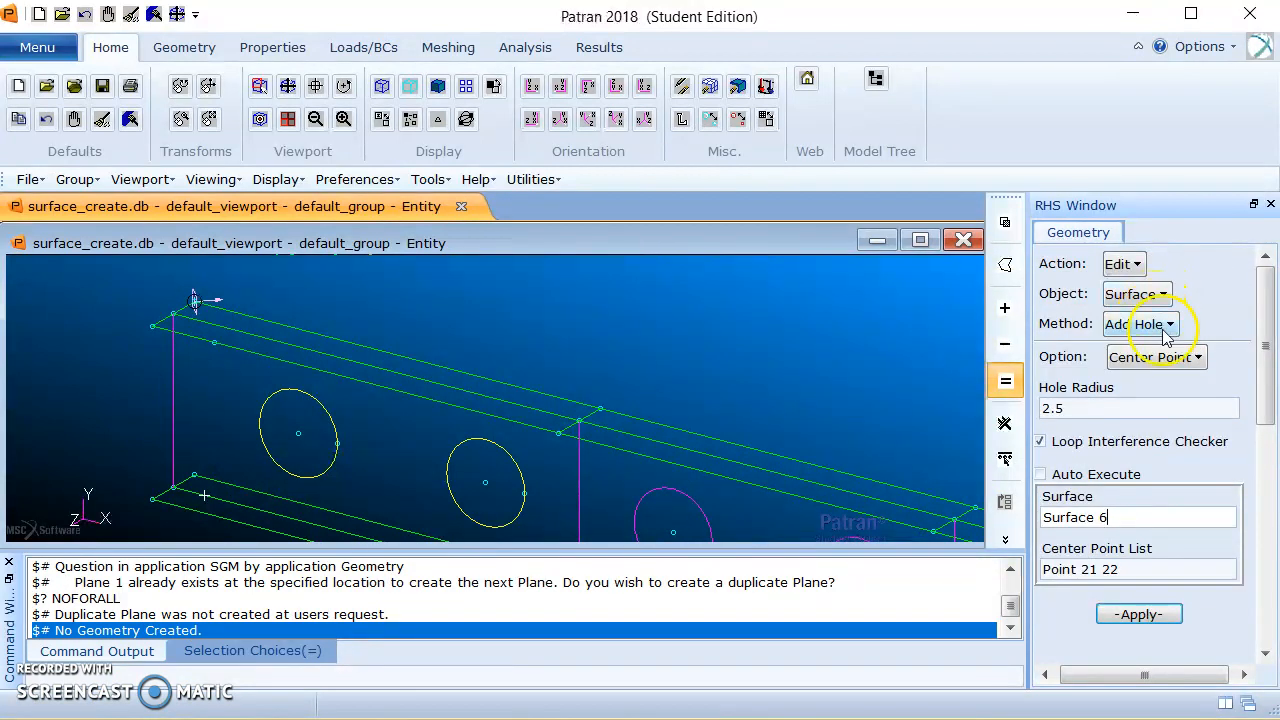
click(1168, 324)
click(1195, 355)
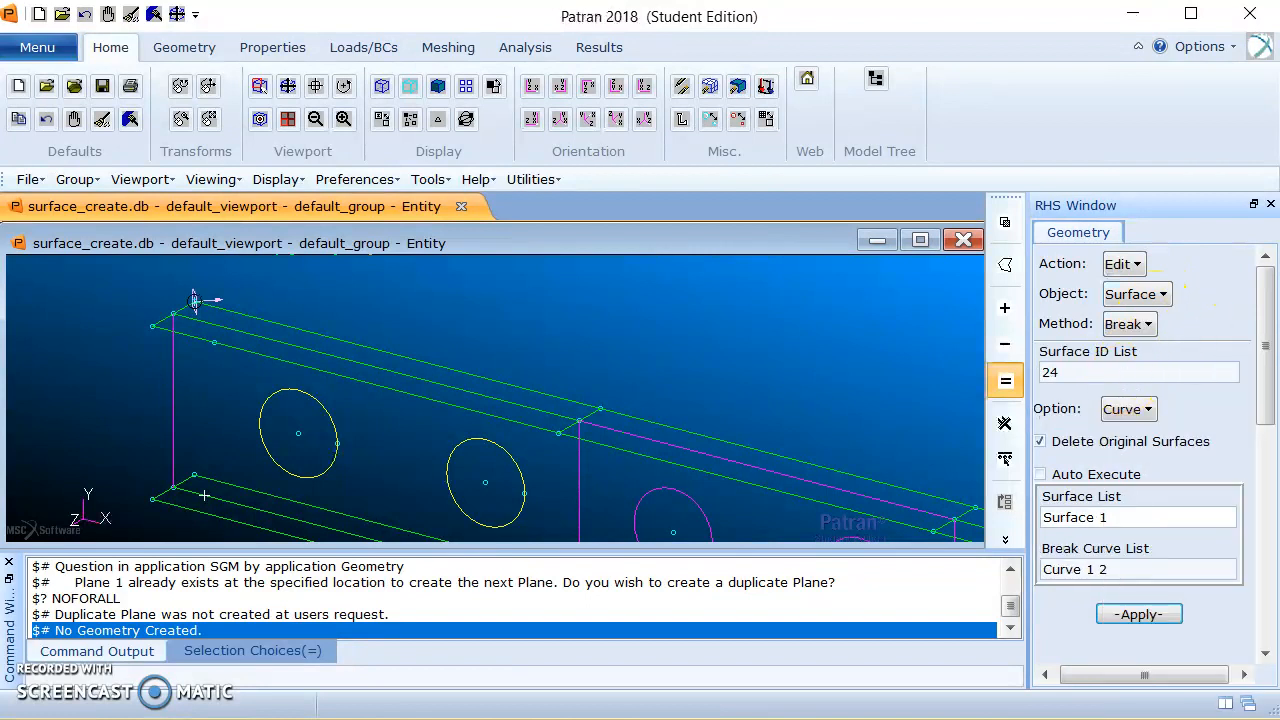
drag(1261, 330, 1261, 375)
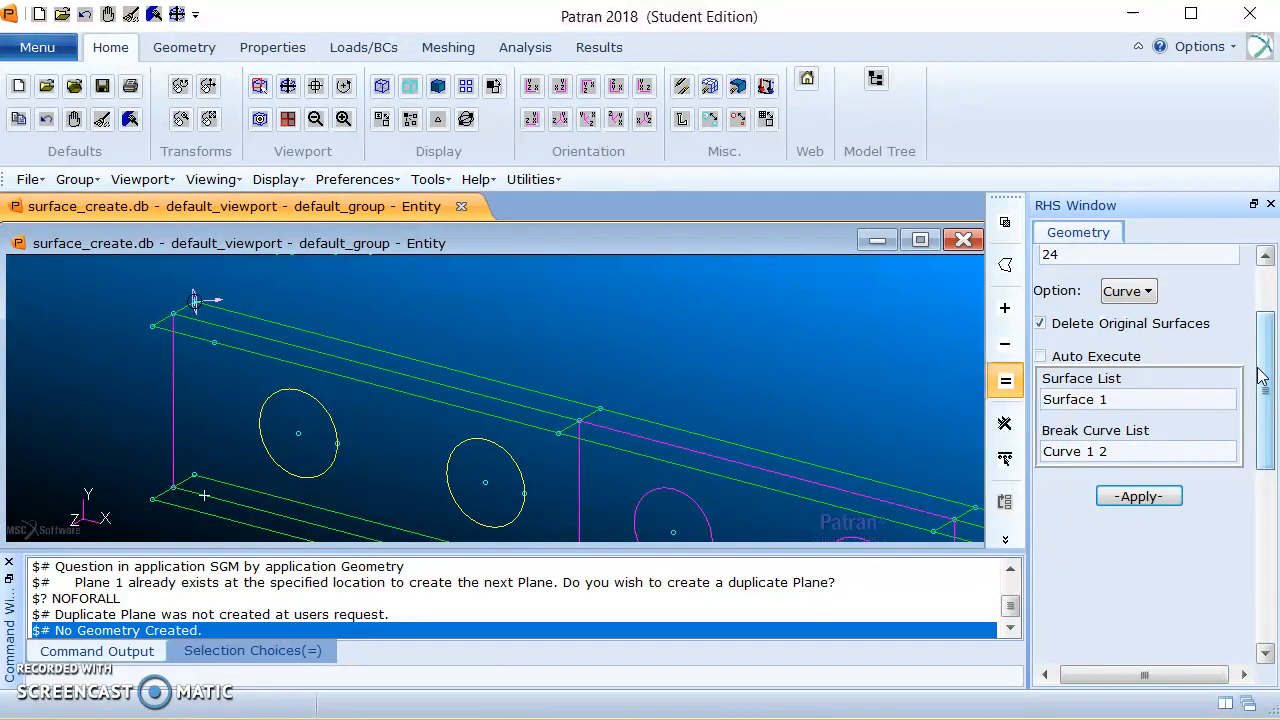
click(1148, 293)
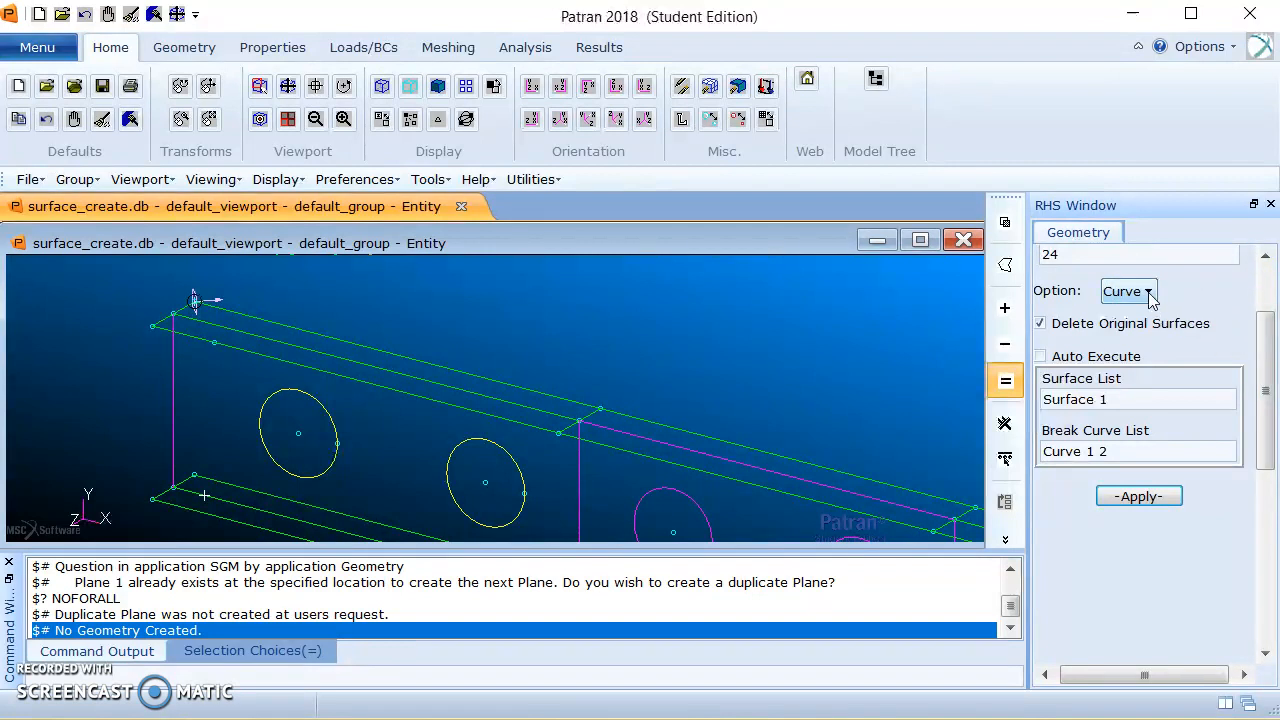
click(1148, 293)
click(1192, 366)
click(1041, 356)
Break Surfaces 2:5 and 13 of the end segment with Plane 1, agreeing to delete the original surfaces.
click(1074, 401)
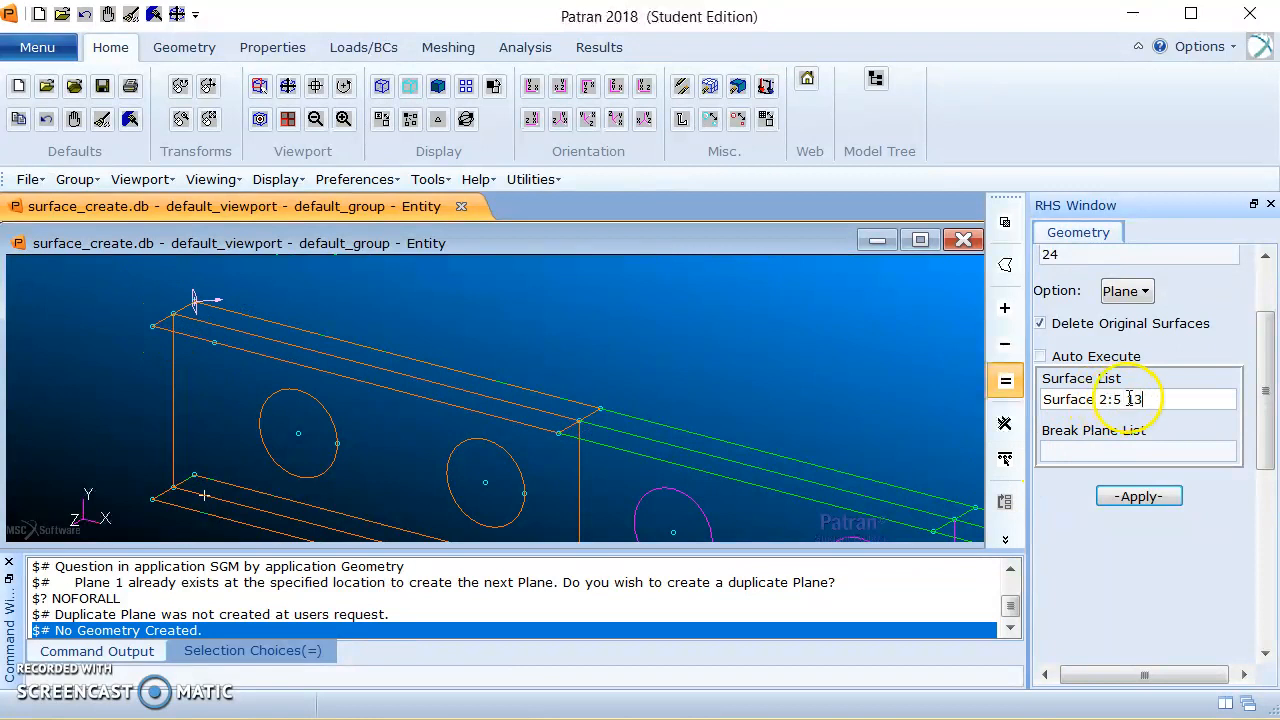
click(1055, 451)
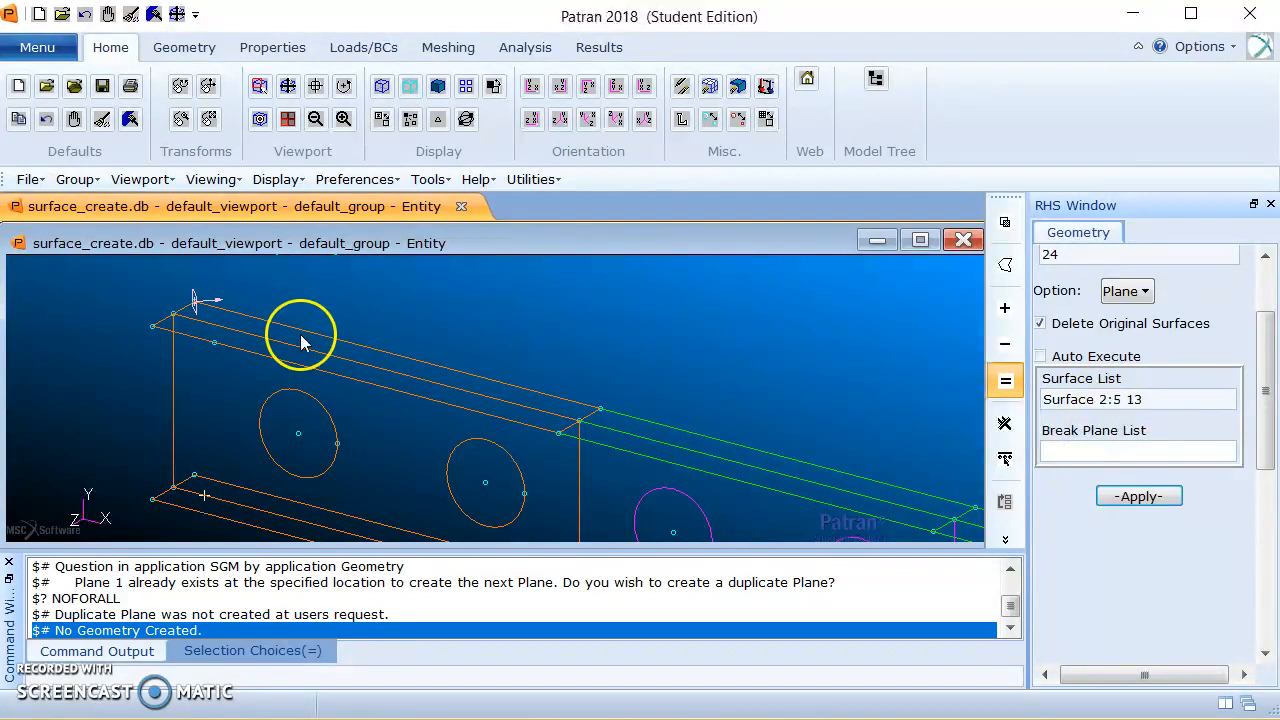
click(197, 297)
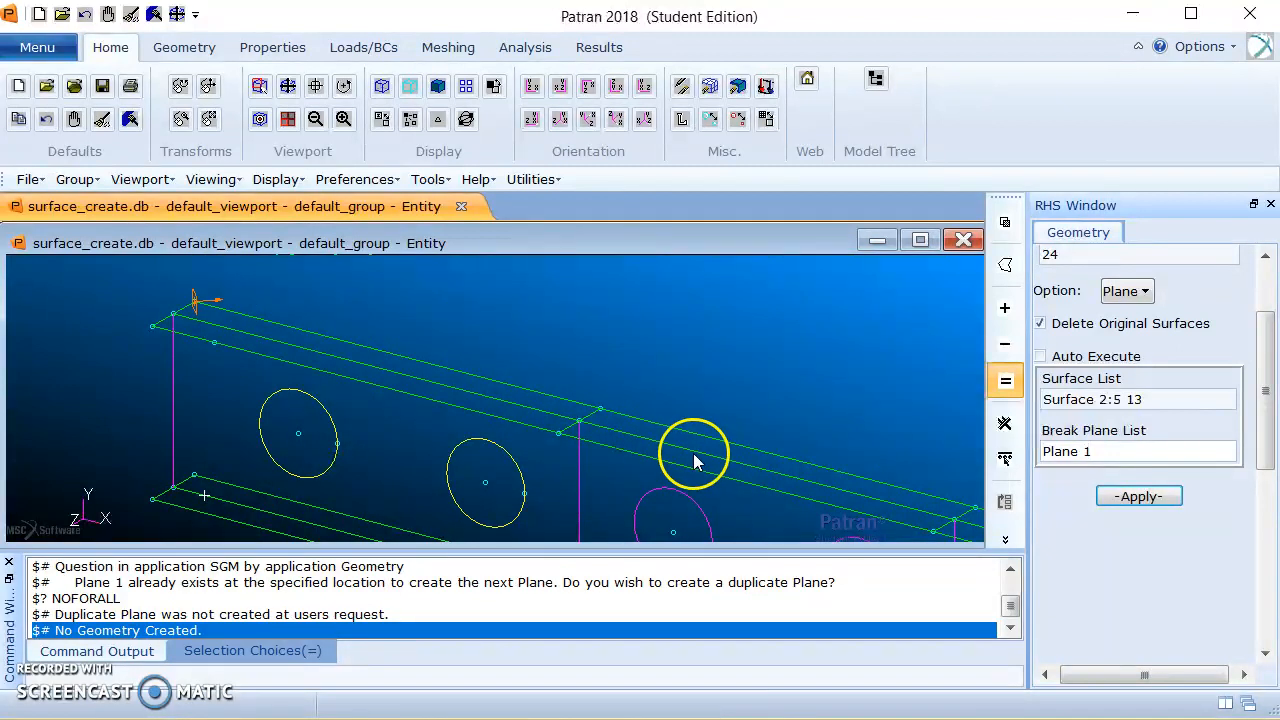
click(1150, 497)
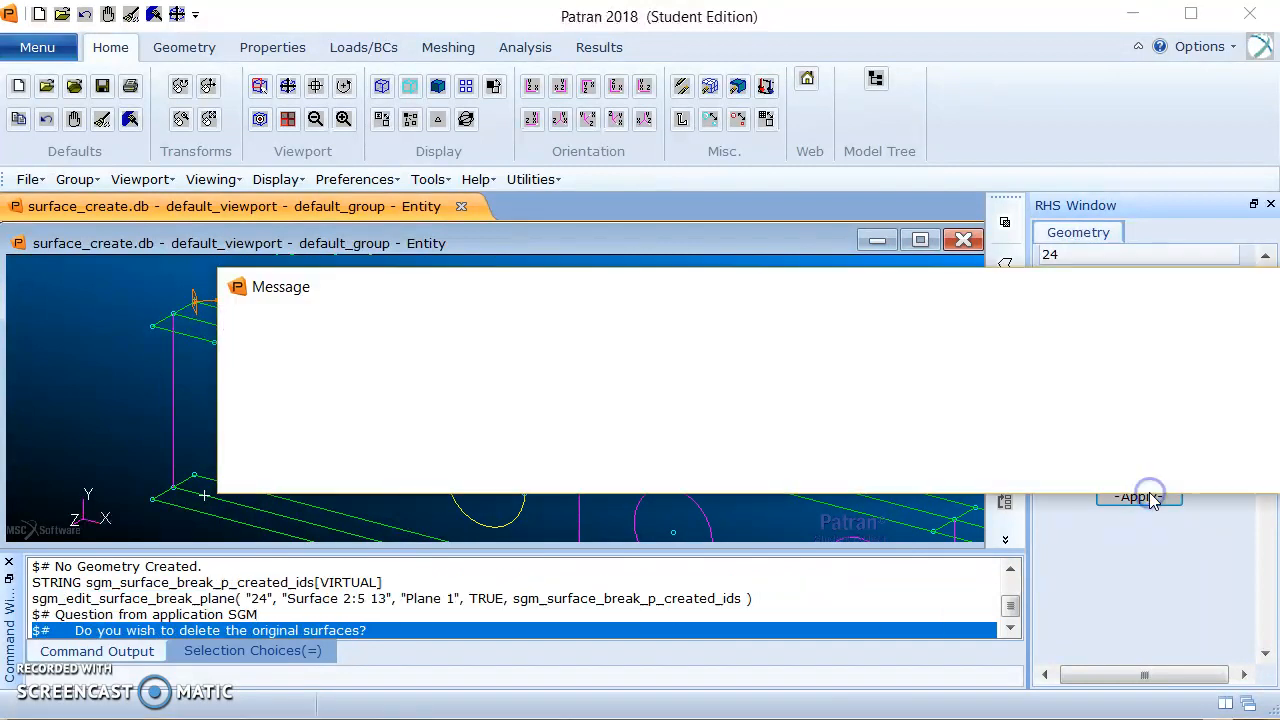
click(372, 468)
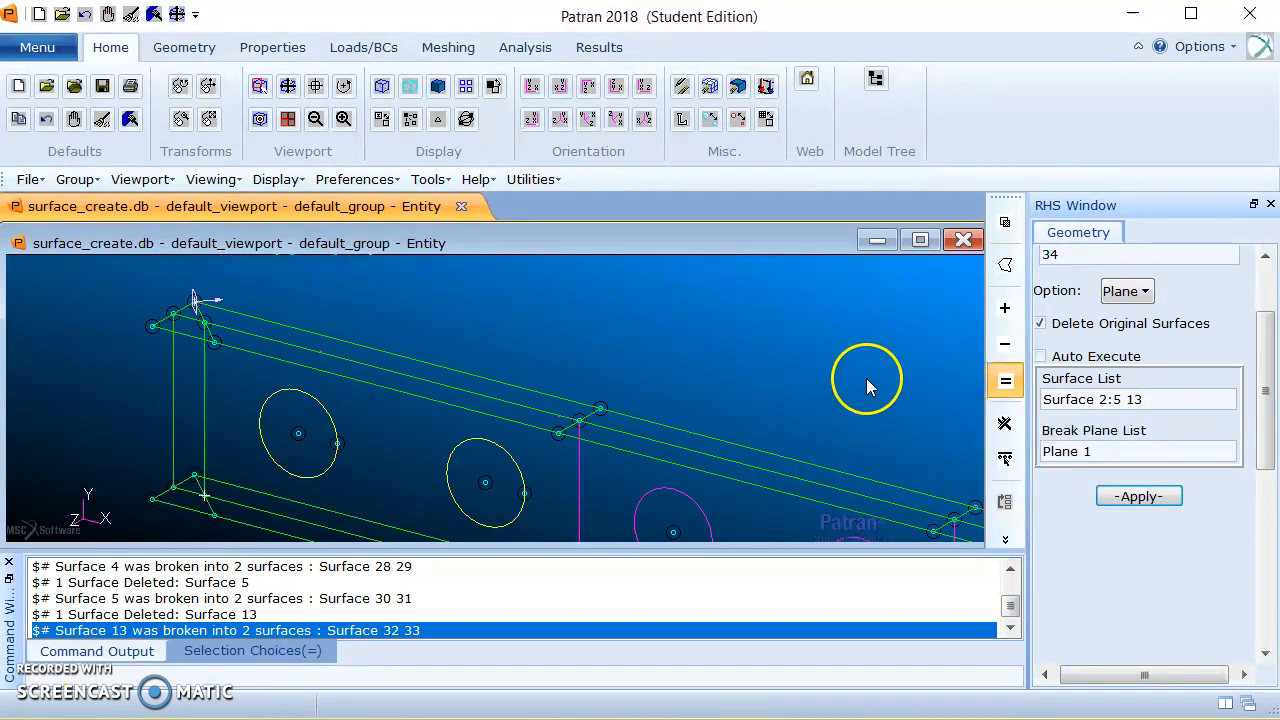
Delete the cut-off end pieces, Surfaces 24, 26, 32, 30 and 28.
drag(1265, 330, 1265, 285)
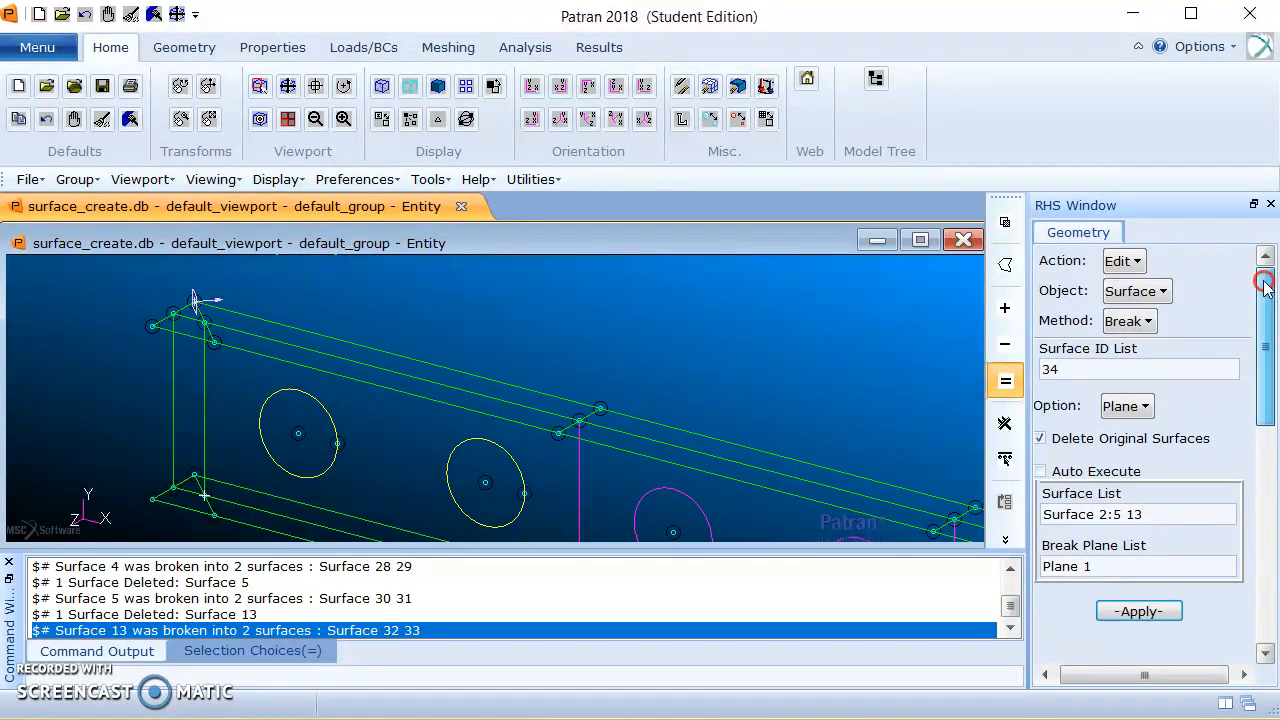
click(1136, 261)
click(1190, 313)
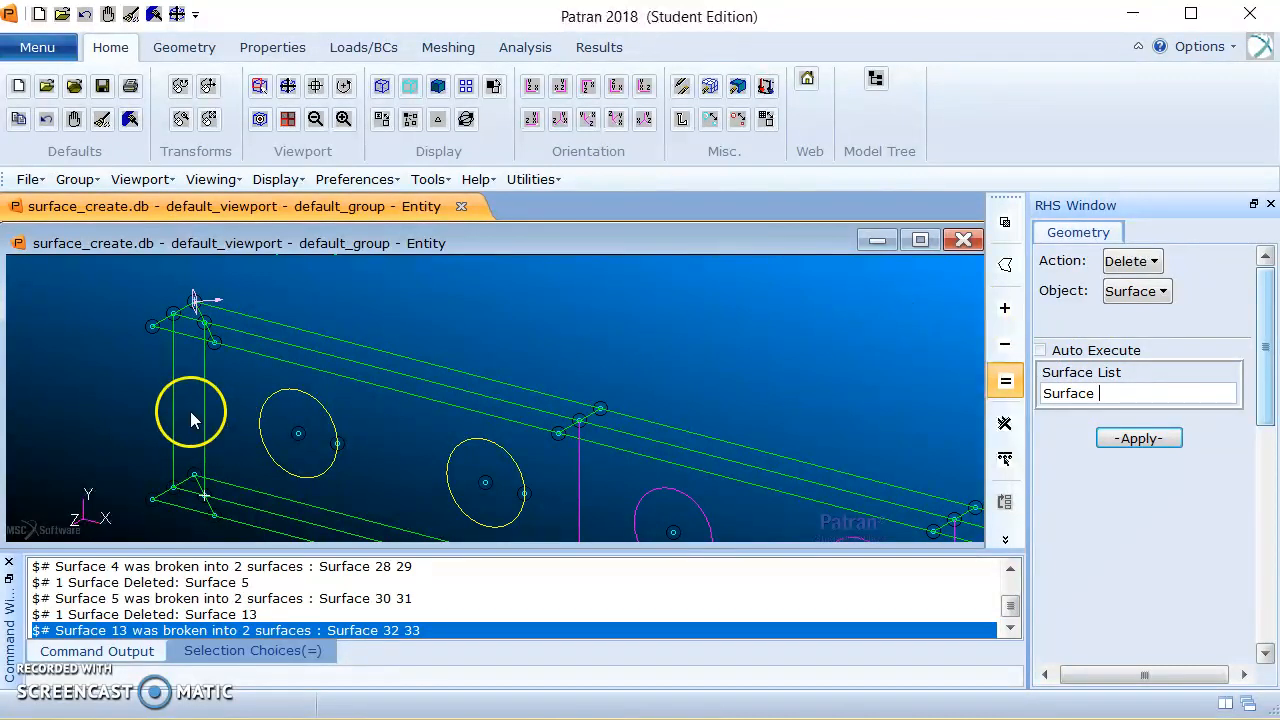
text(24 26 32 30 28)
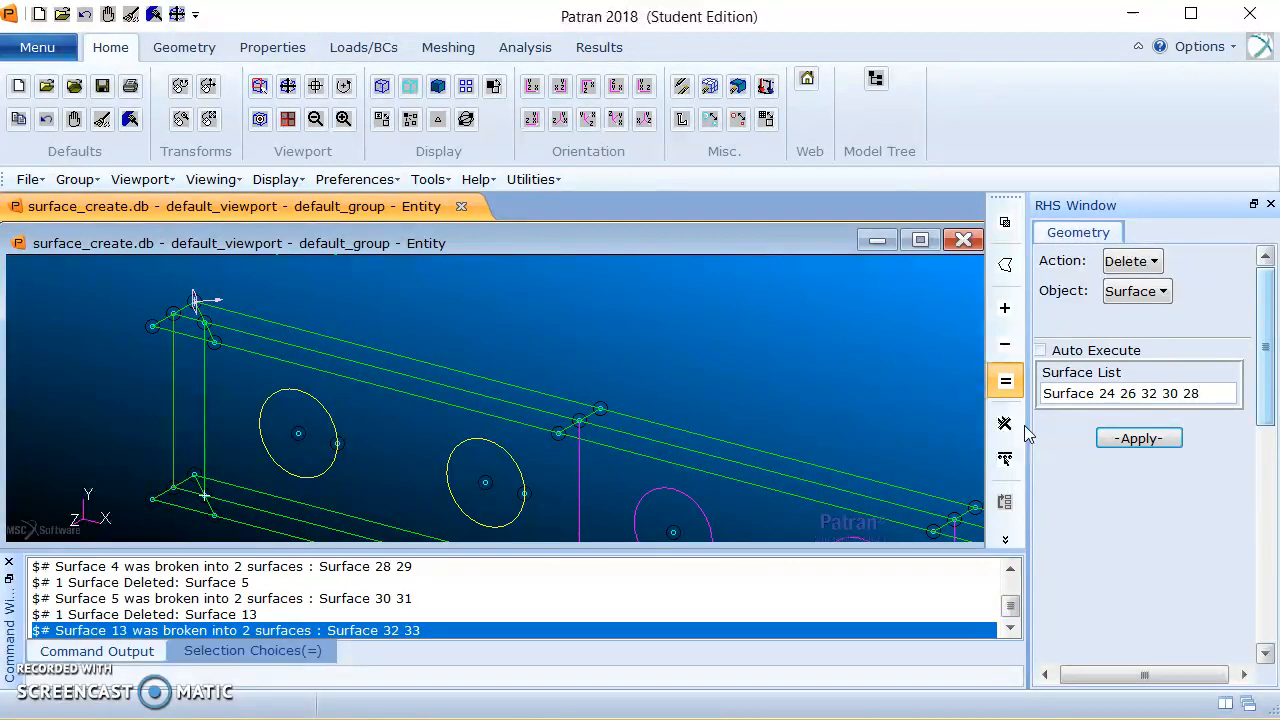
click(1137, 440)
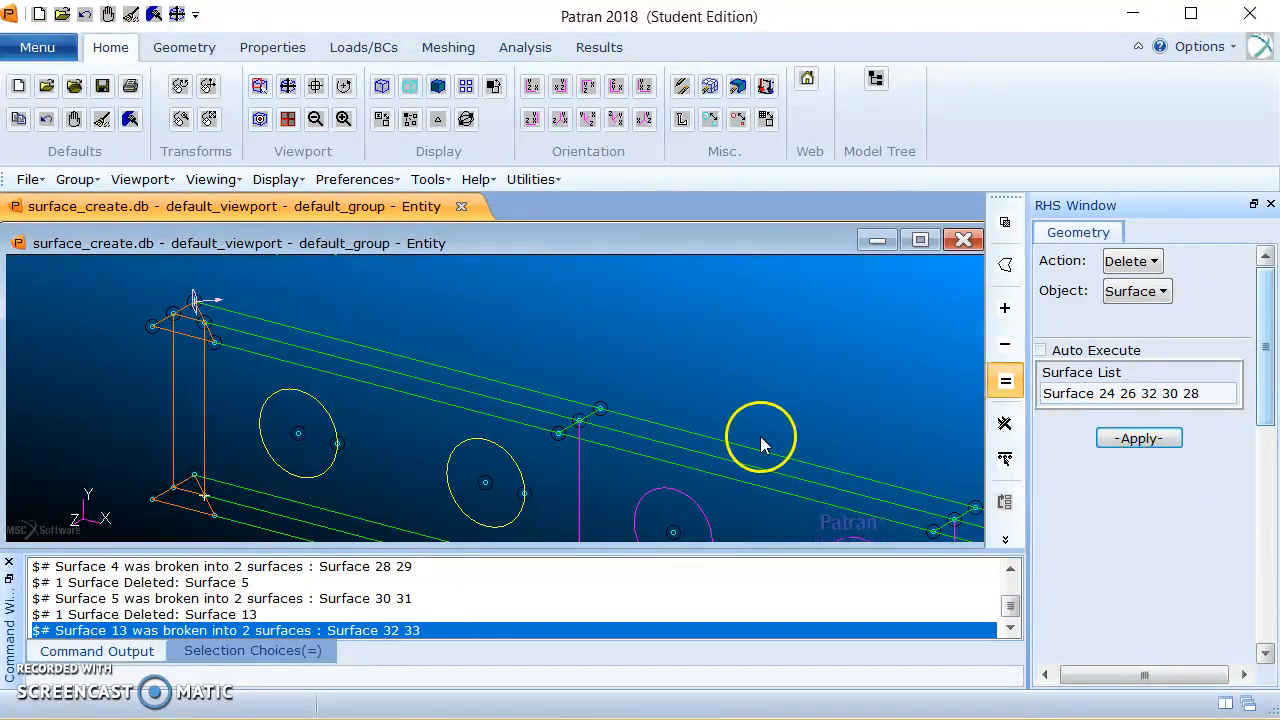
click(1140, 439)
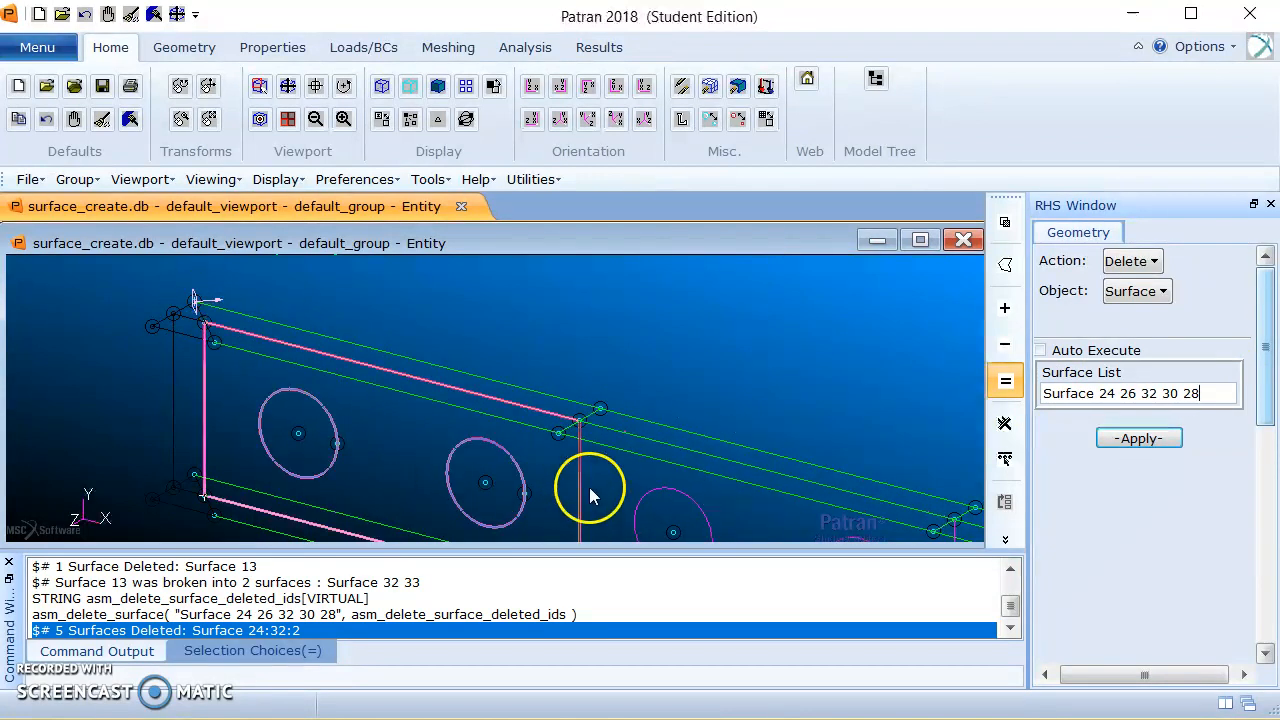
Display the beam with smooth shading and bring its full length into view.
click(437, 88)
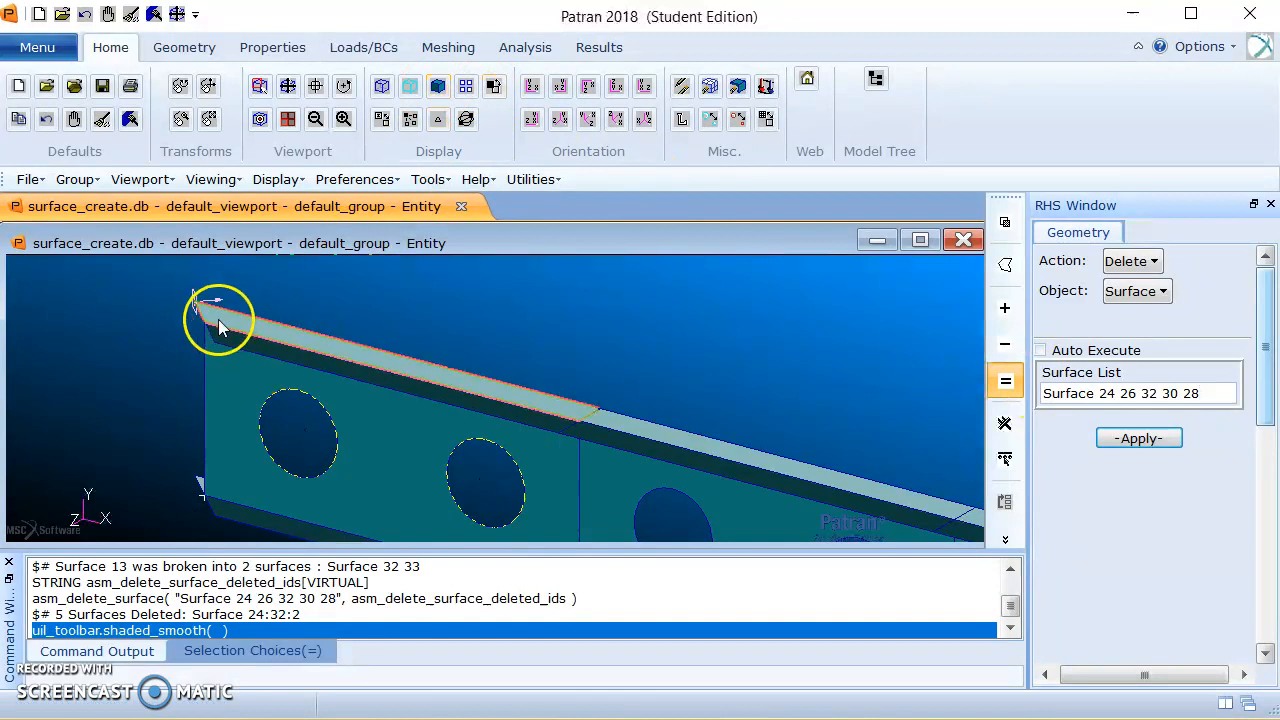
scroll(505, 345, down, 4)
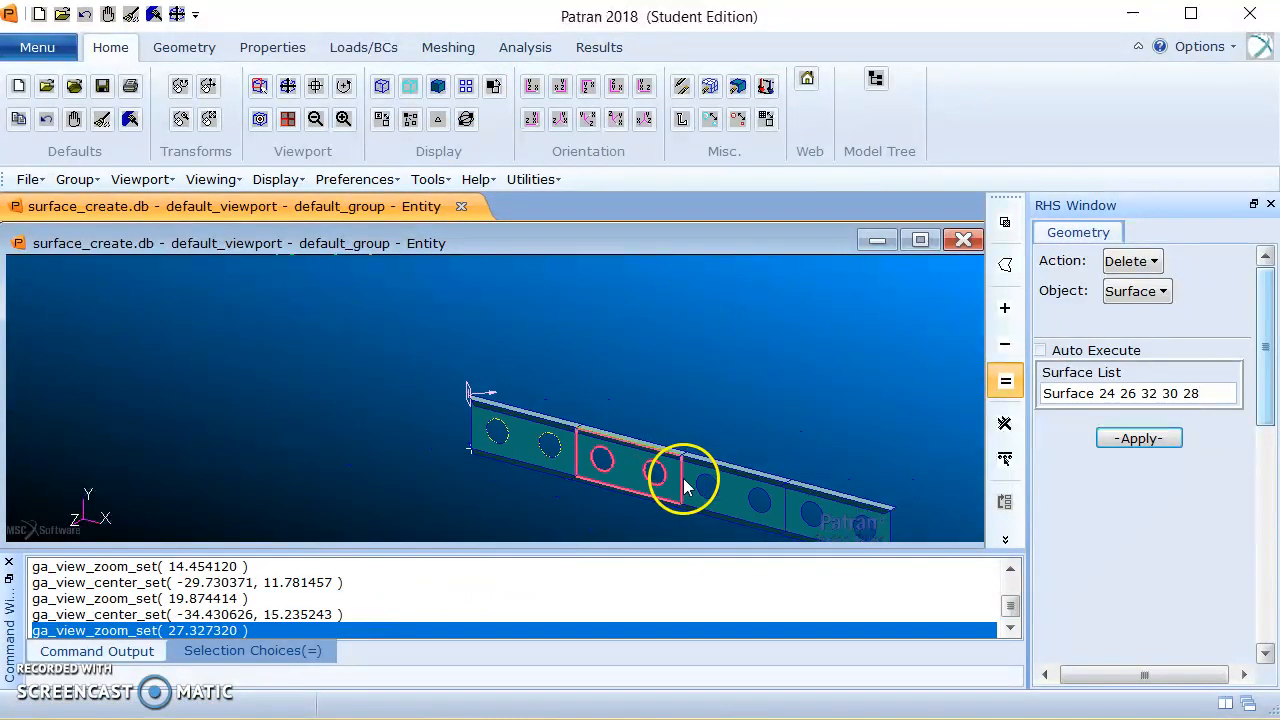
scroll(680, 474, up, 1)
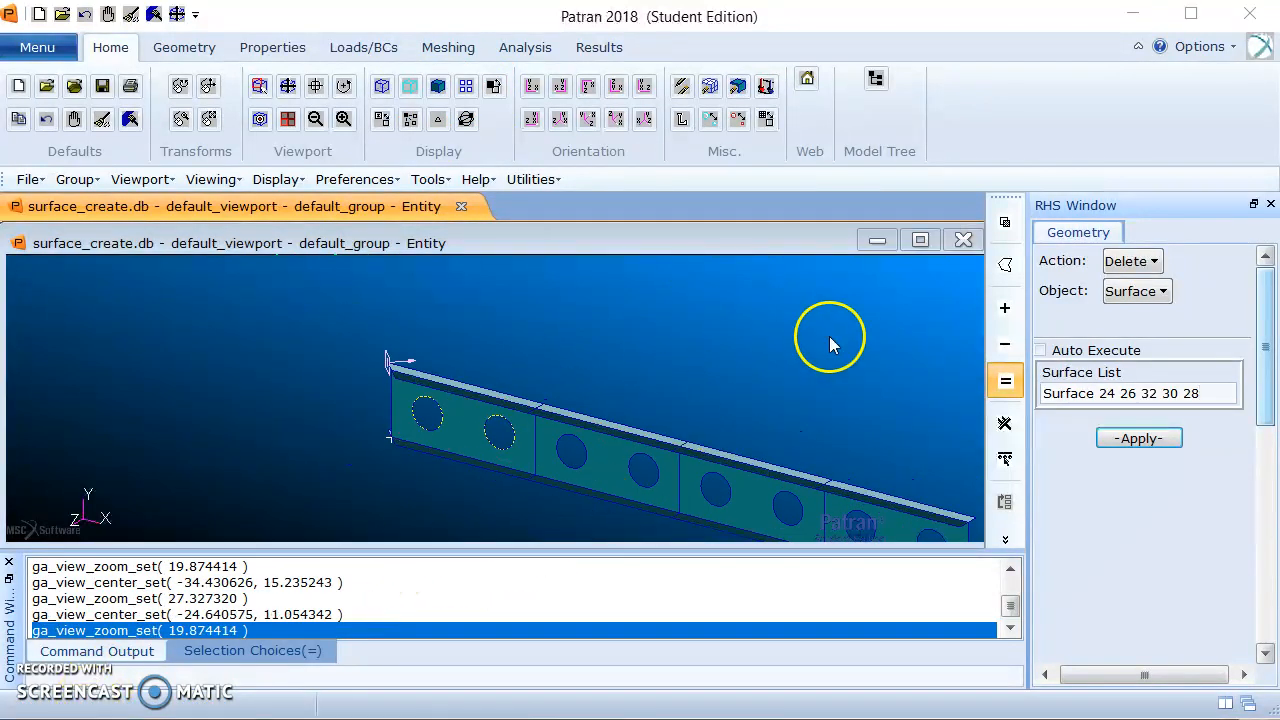
Set up a surface transform with the Mirror method.
click(1152, 262)
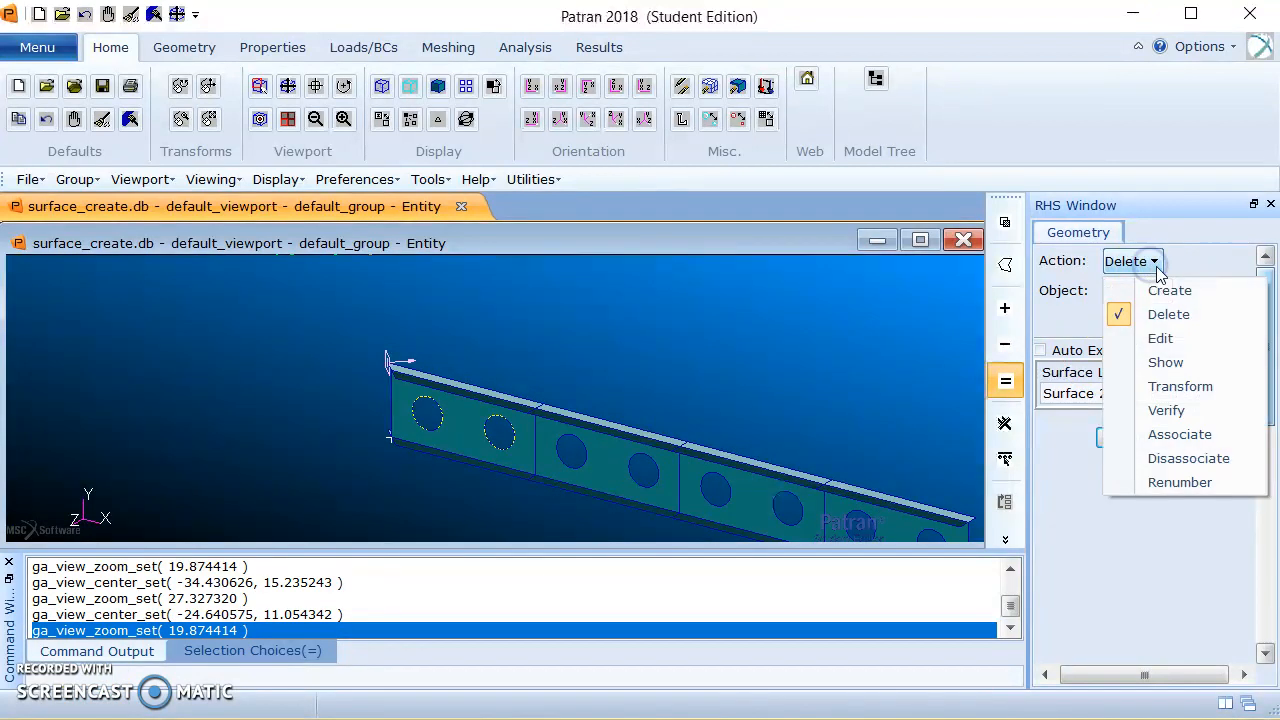
click(1208, 388)
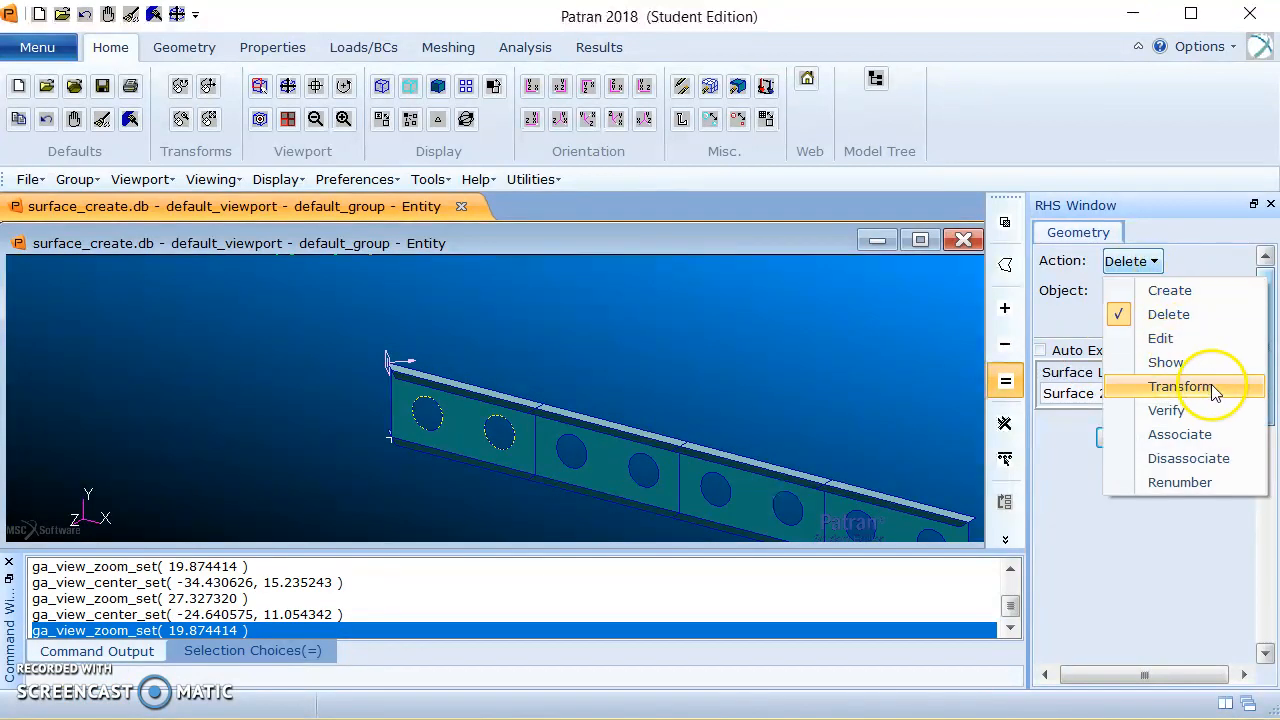
click(1137, 296)
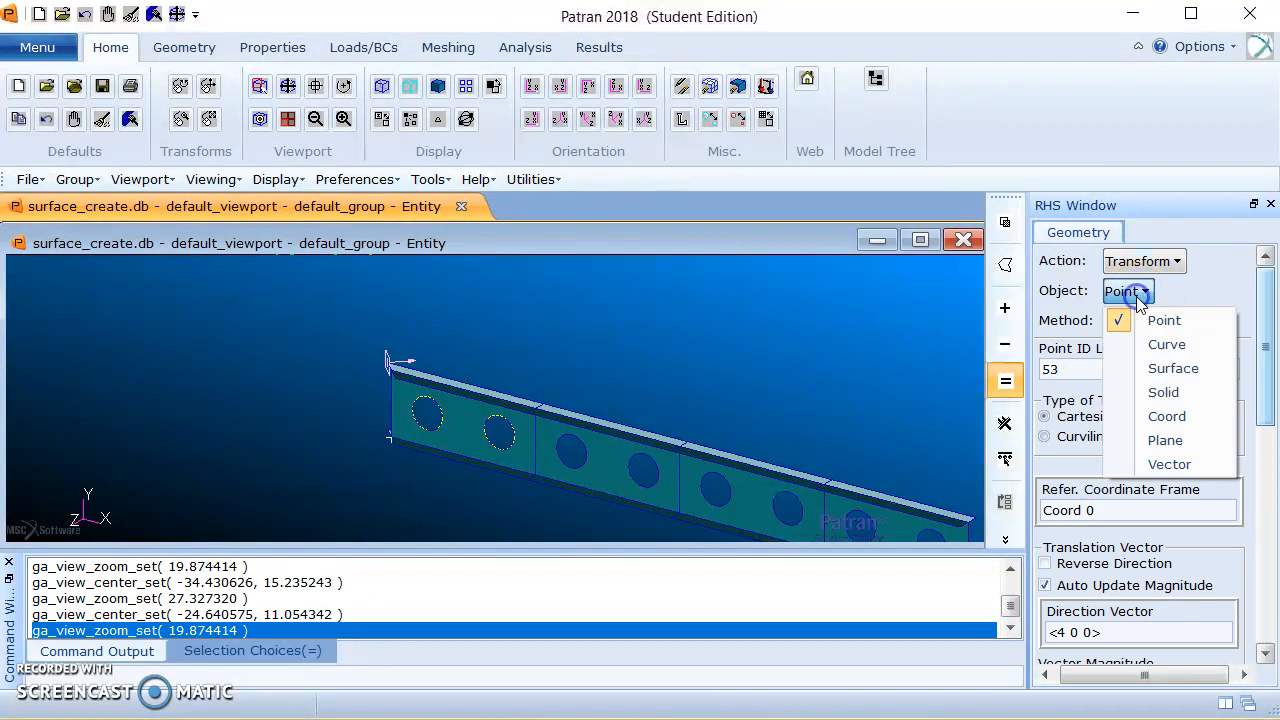
click(1176, 366)
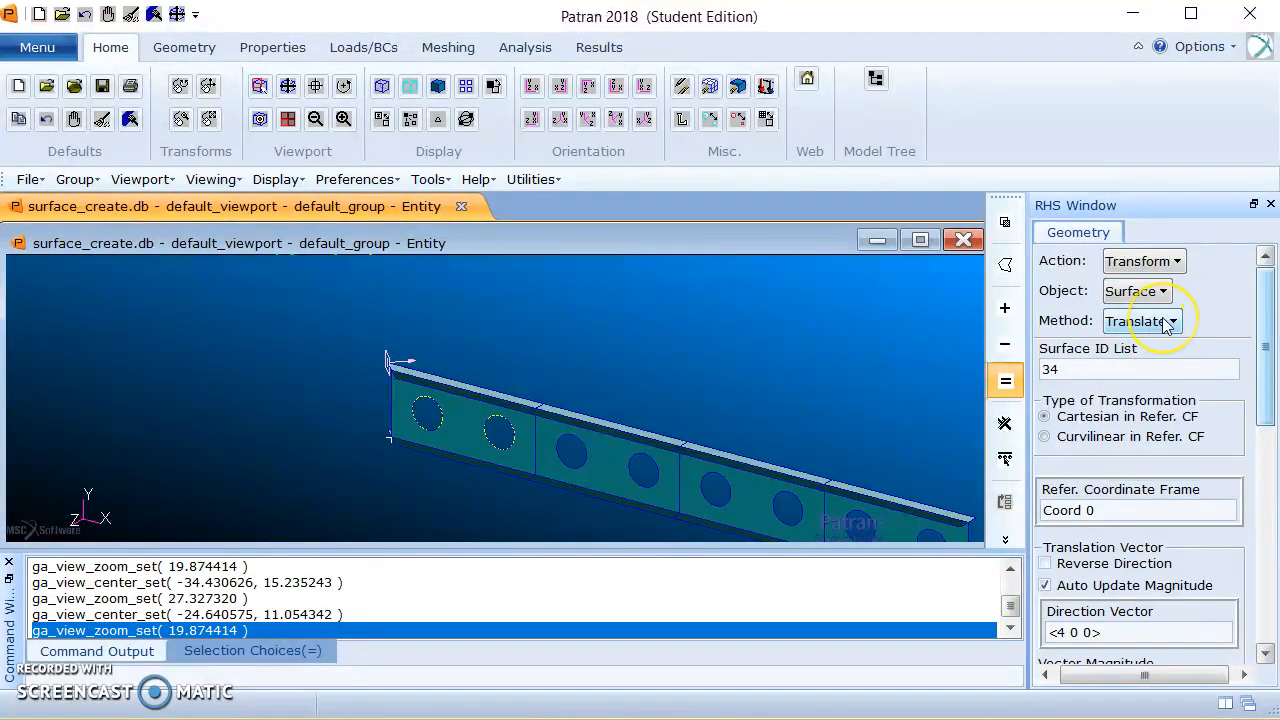
click(1166, 322)
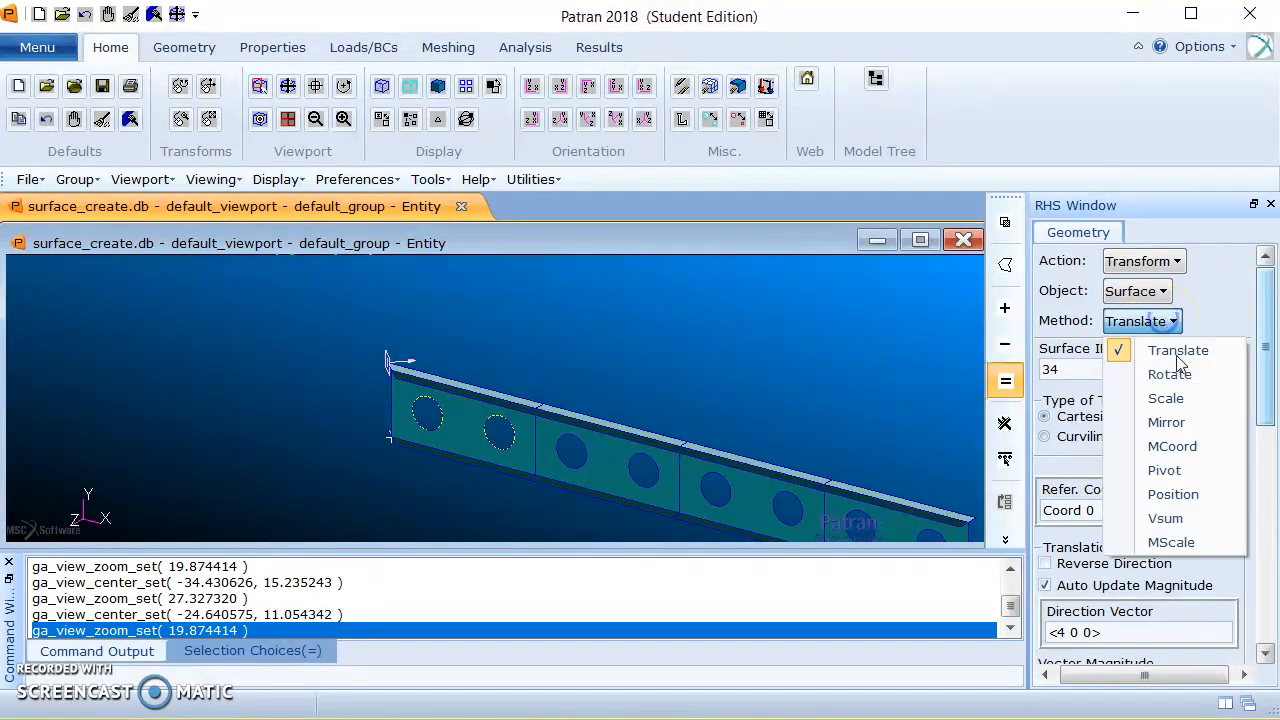
click(1183, 421)
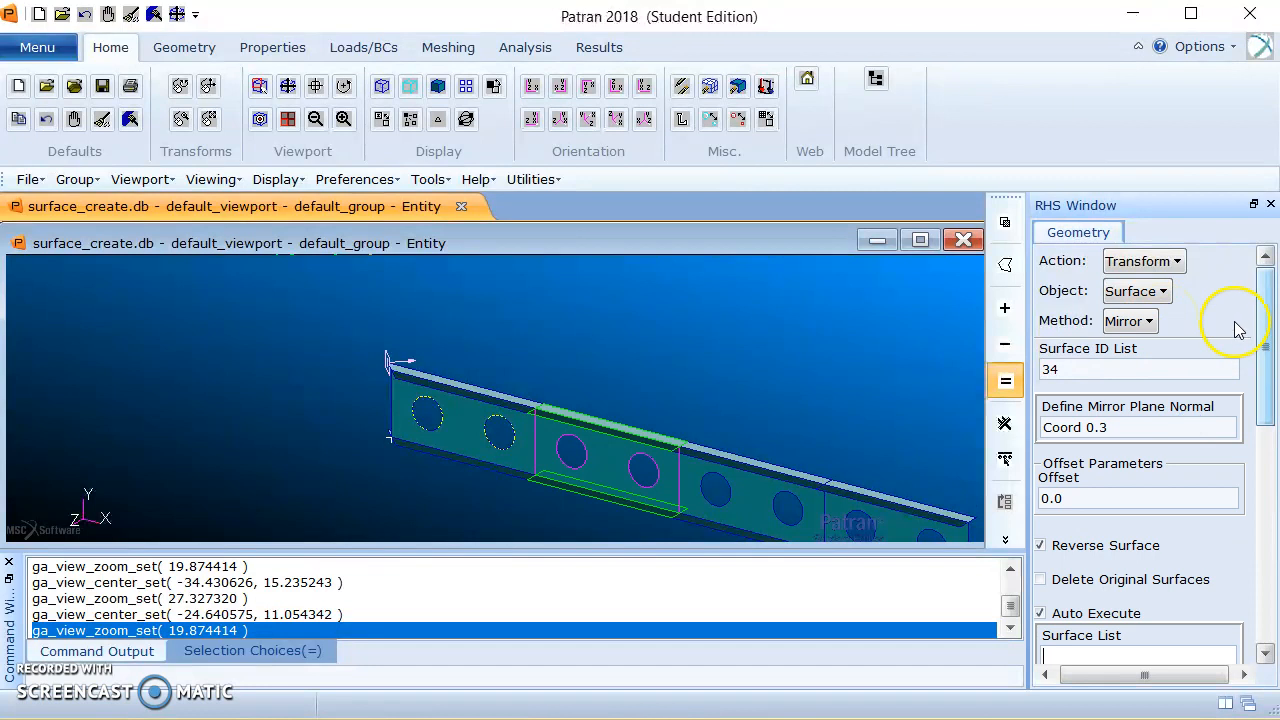
Define the mirror plane normal as Coord 0.1 with an offset of 60, with automatic execution turned off.
click(1120, 427)
key(BackSpace)
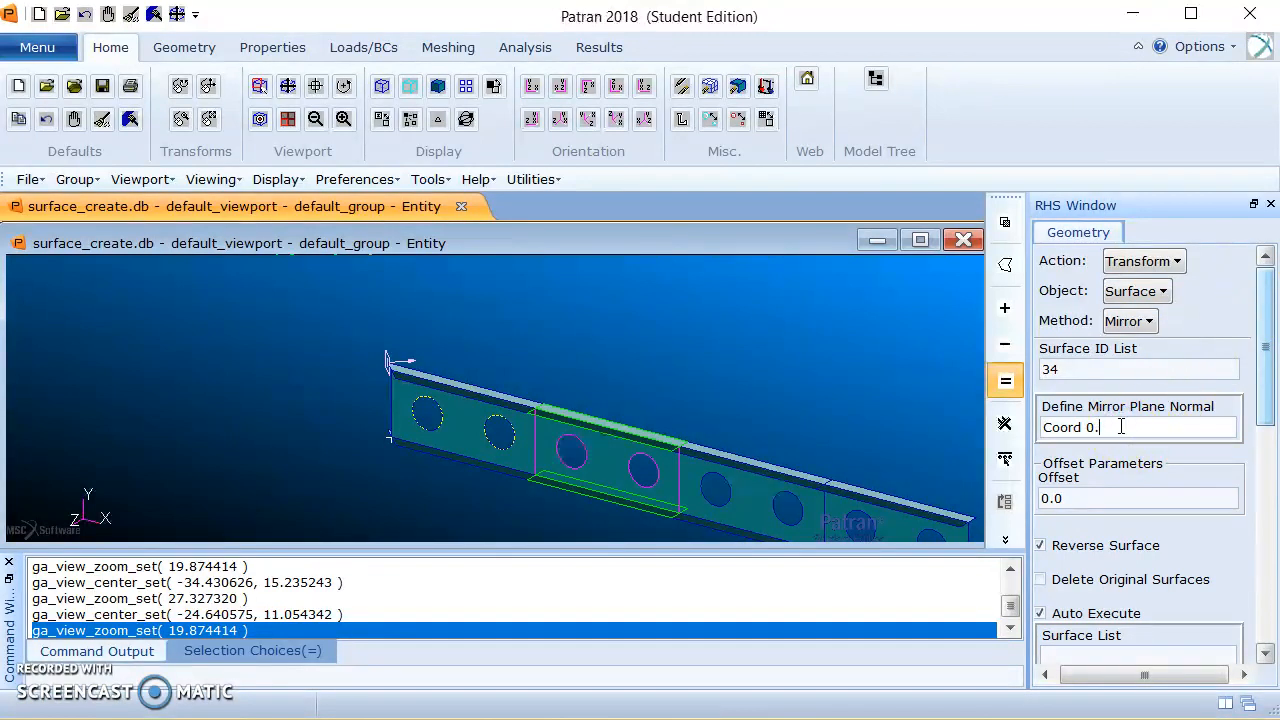
text(1)
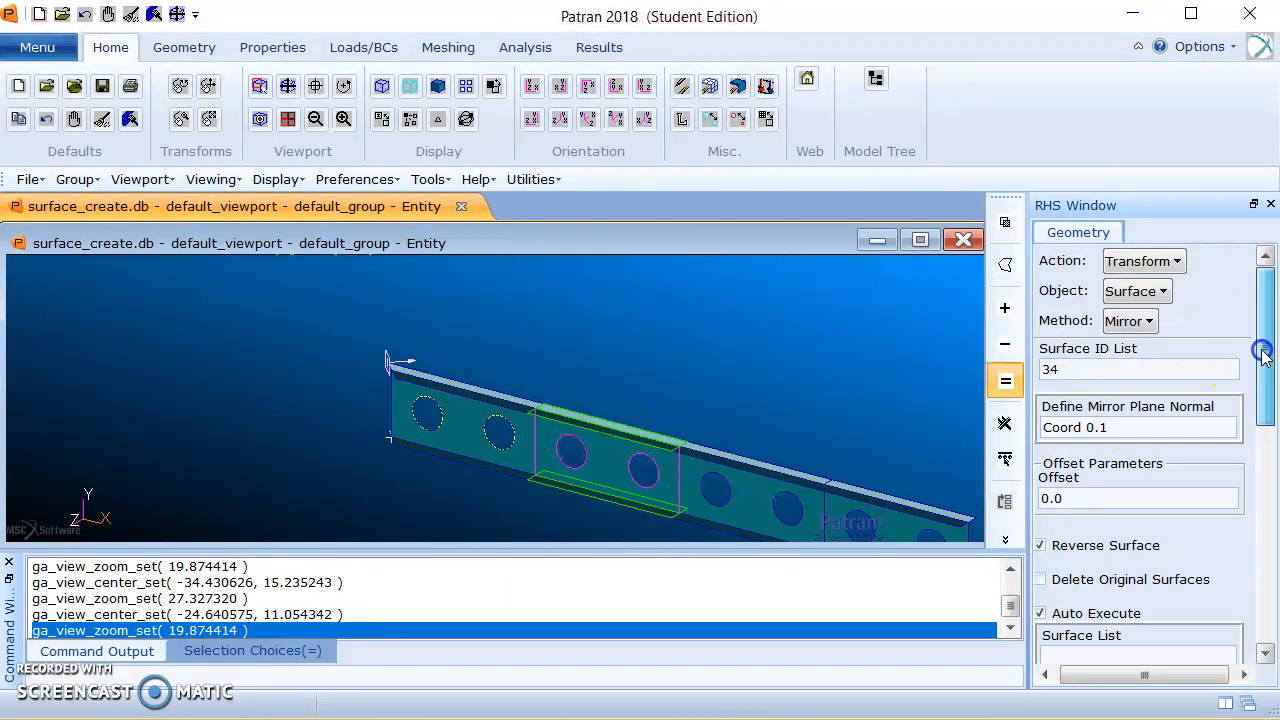
scroll(1266, 351, down, 1)
click(1070, 555)
click(1081, 434)
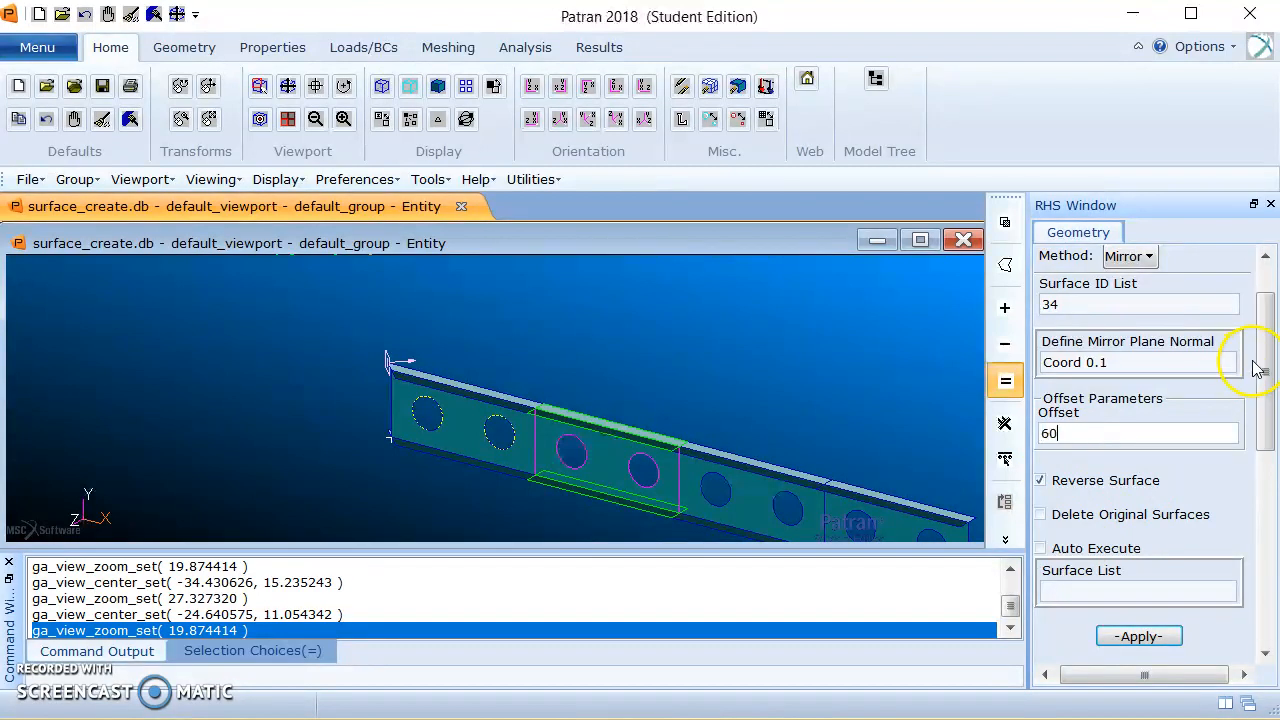
Mirror the trimmed end segment's Surfaces 25:33:2 to the beam's opposite end, keeping the originals.
drag(1262, 362, 1262, 389)
drag(346, 343, 489, 504)
click(735, 447)
drag(1257, 393, 1266, 335)
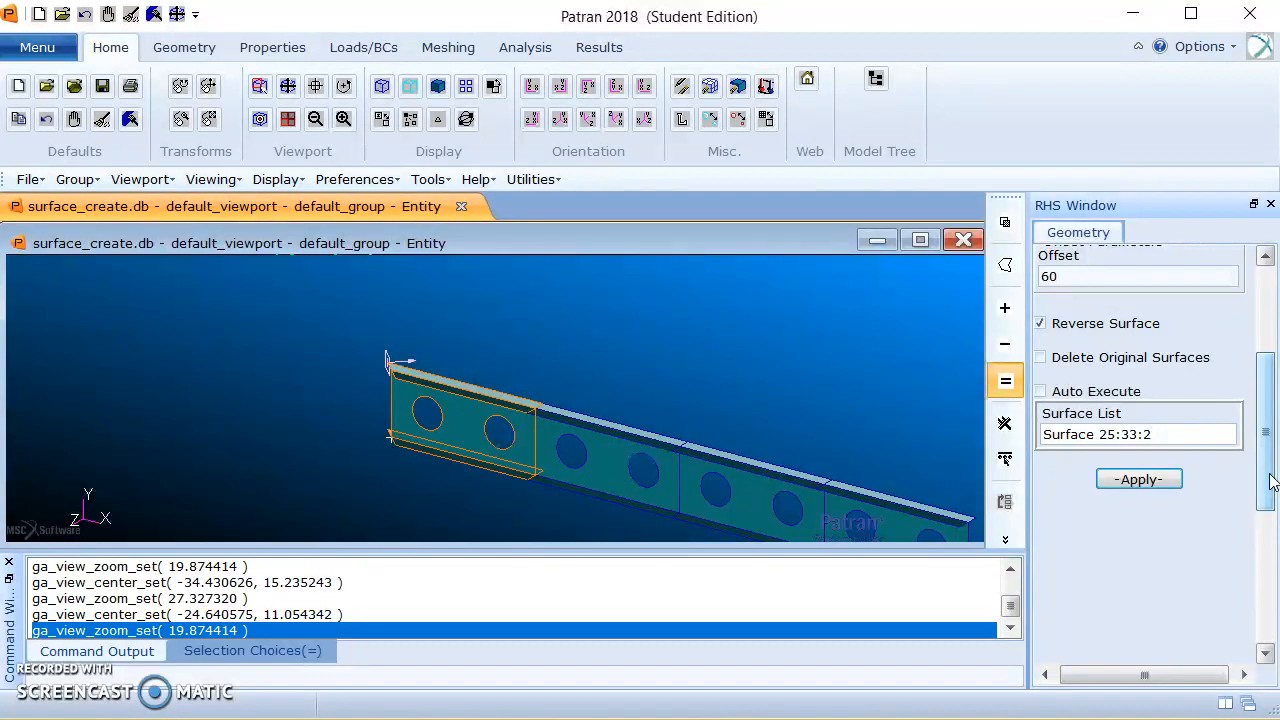
click(1150, 479)
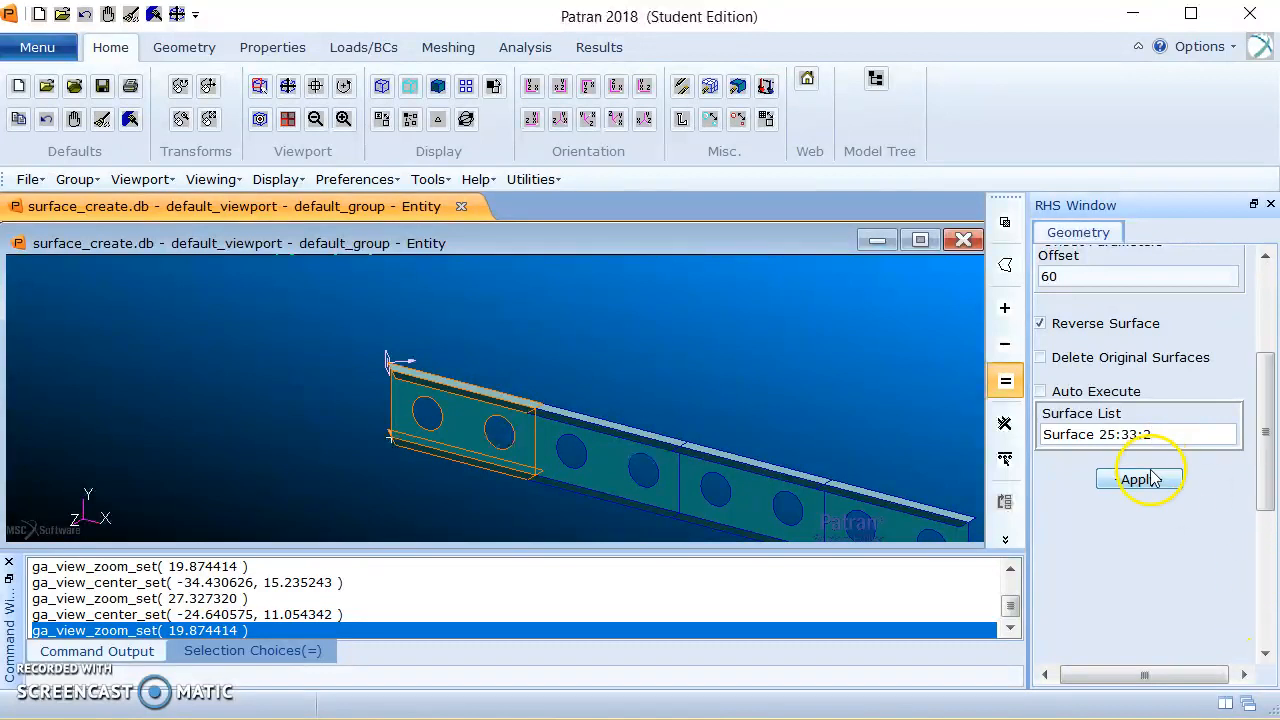
click(1140, 479)
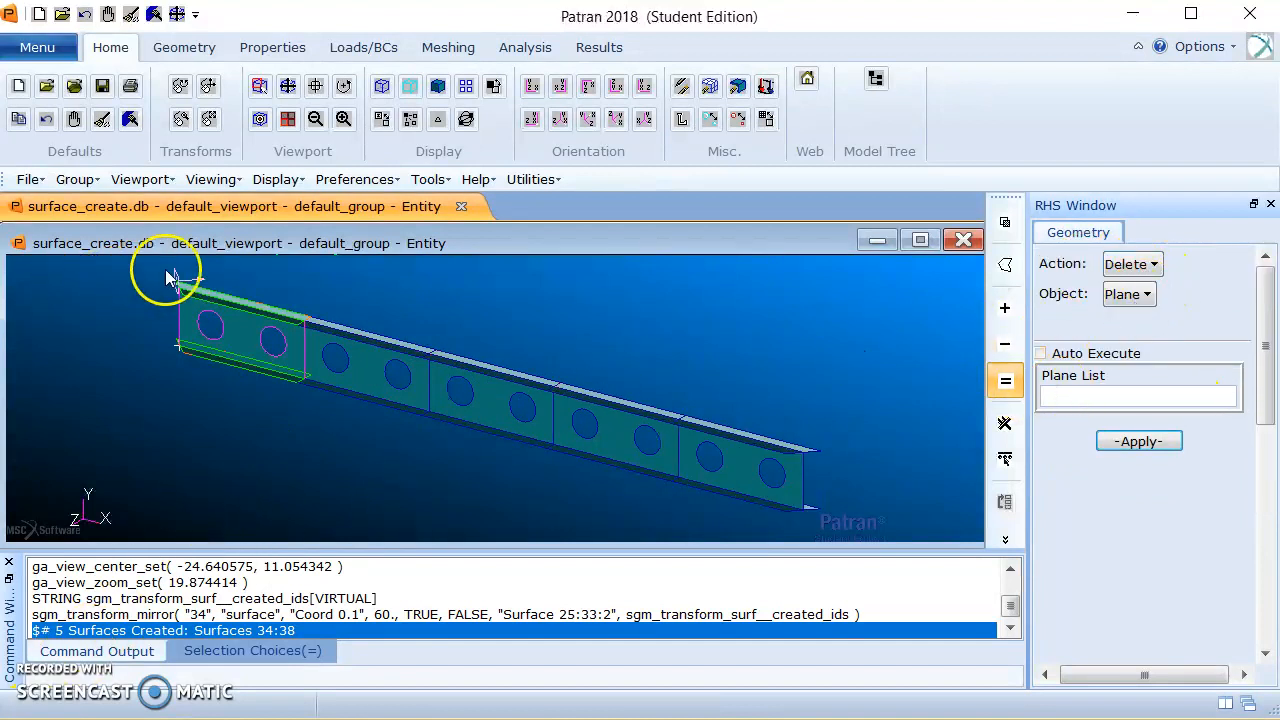
Delete Plane 1 at the beam's trimmed end.
click(195, 285)
click(1141, 445)
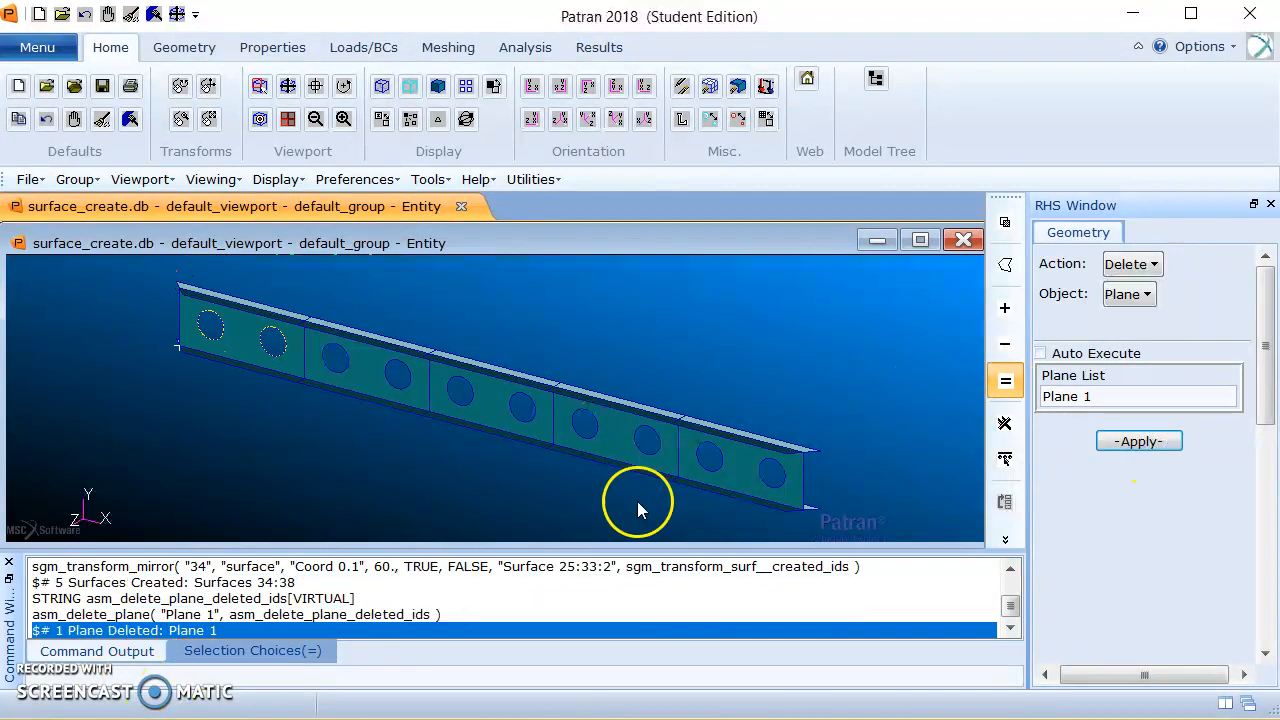
Close the current database and create a new one named sur_create_part2.
click(28, 179)
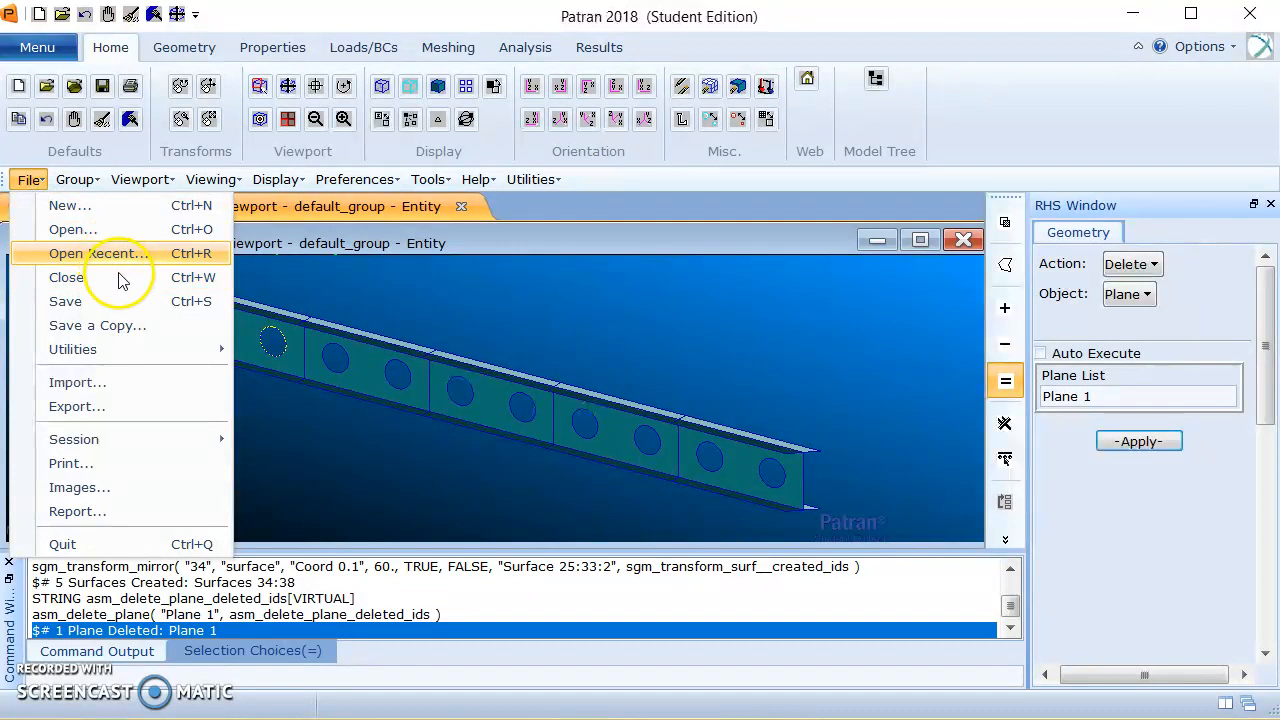
click(127, 285)
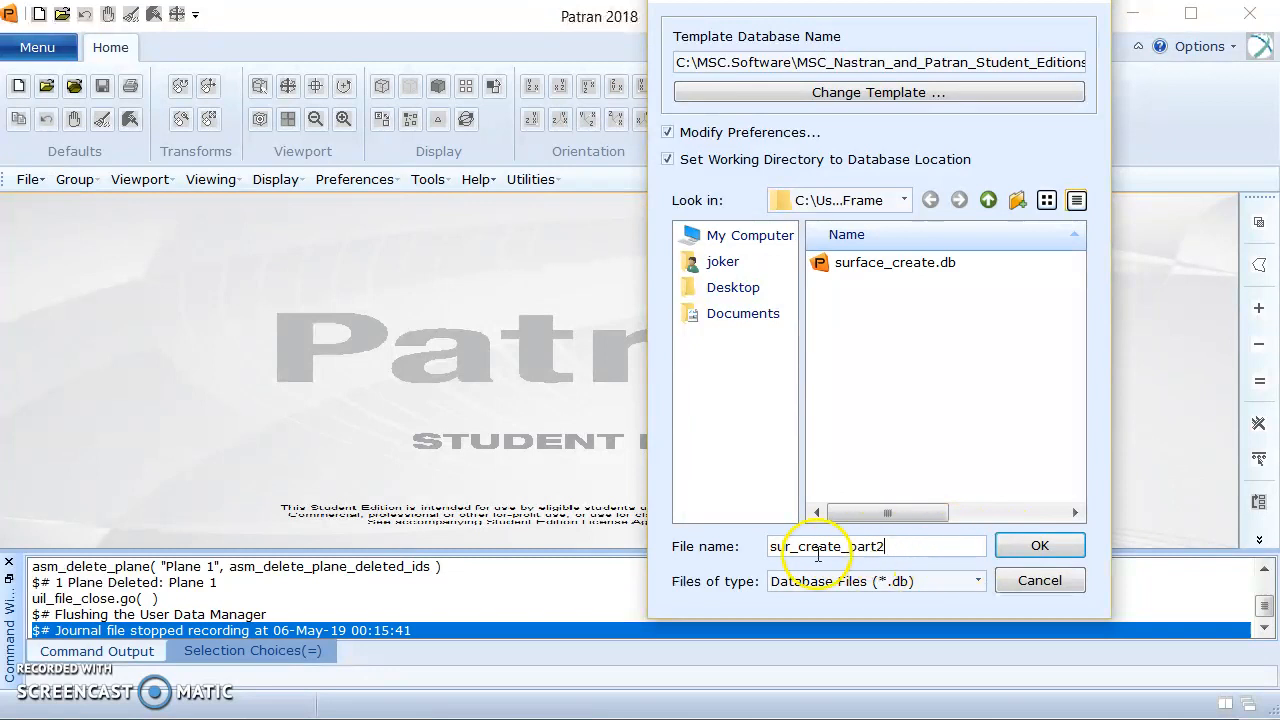
click(1038, 548)
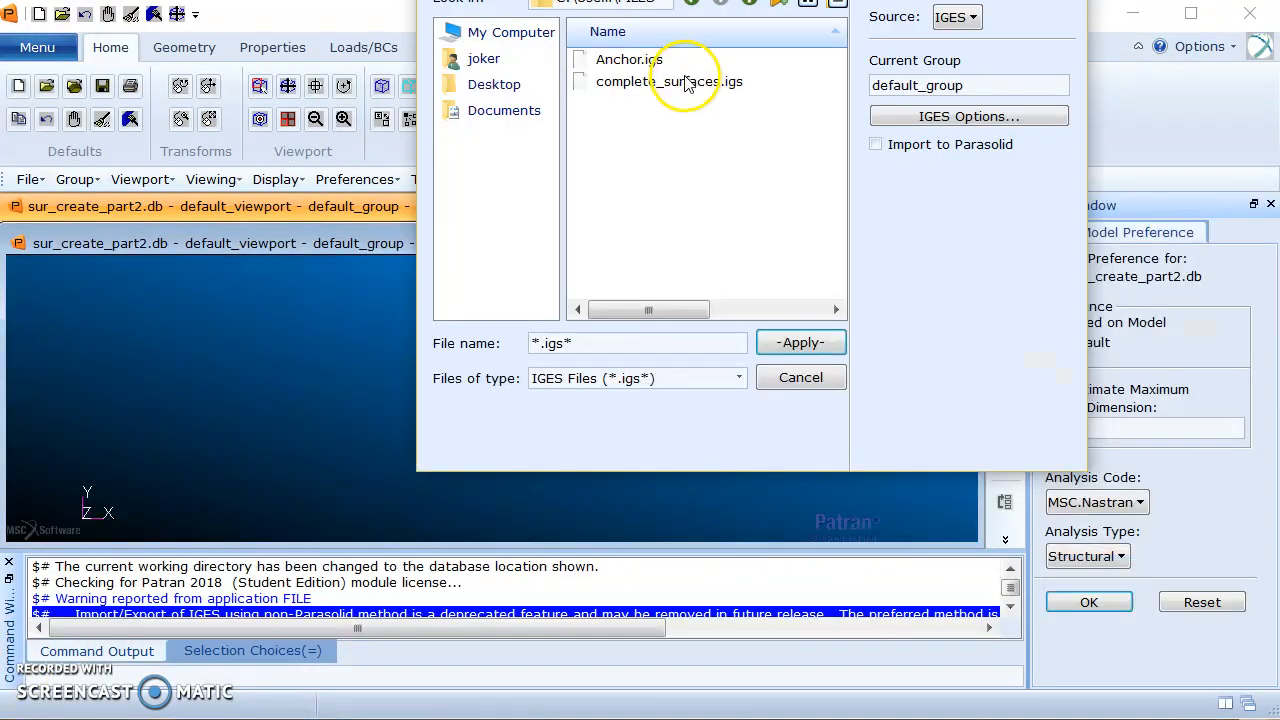
Import the IGES file complete_surfaces.igs into default_group.
click(668, 84)
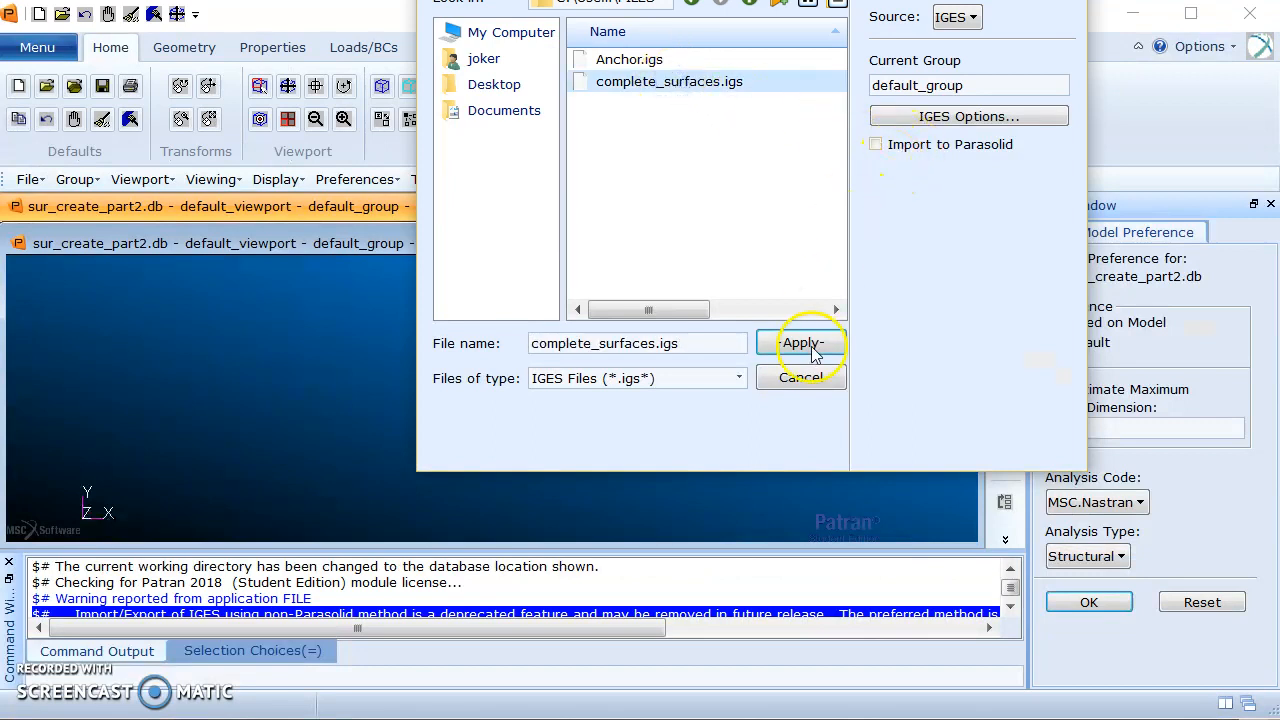
click(812, 343)
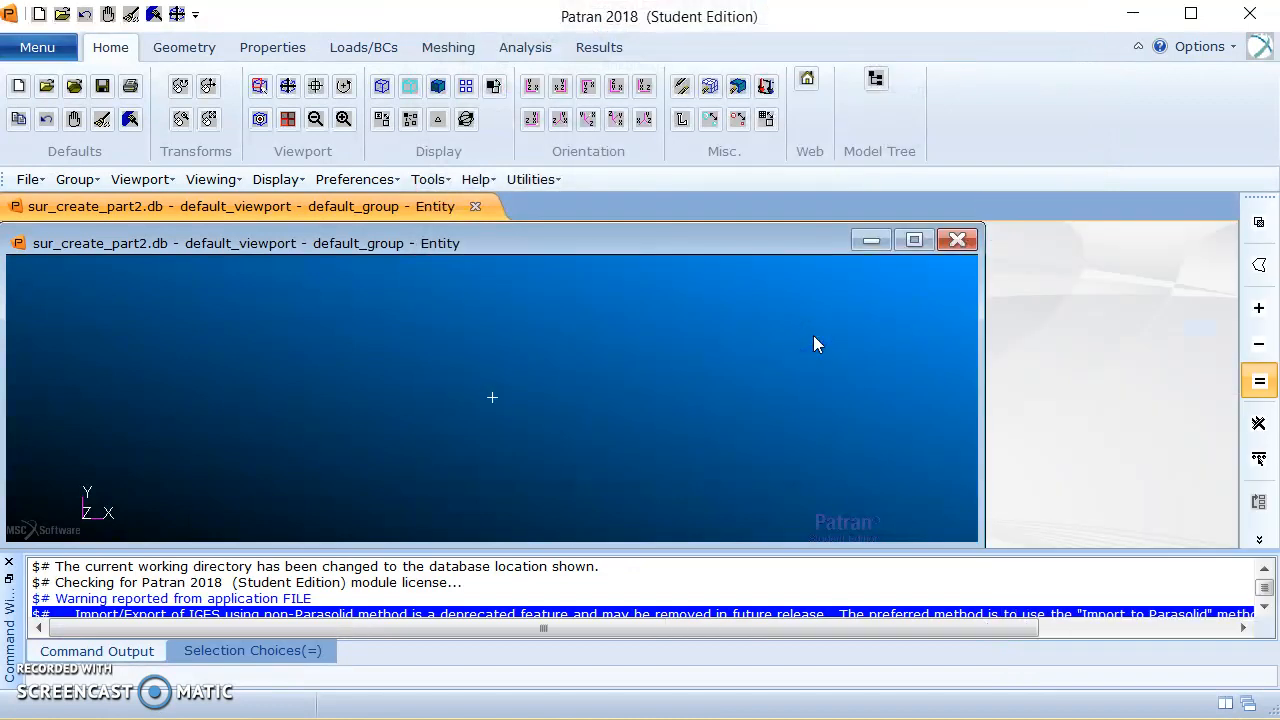